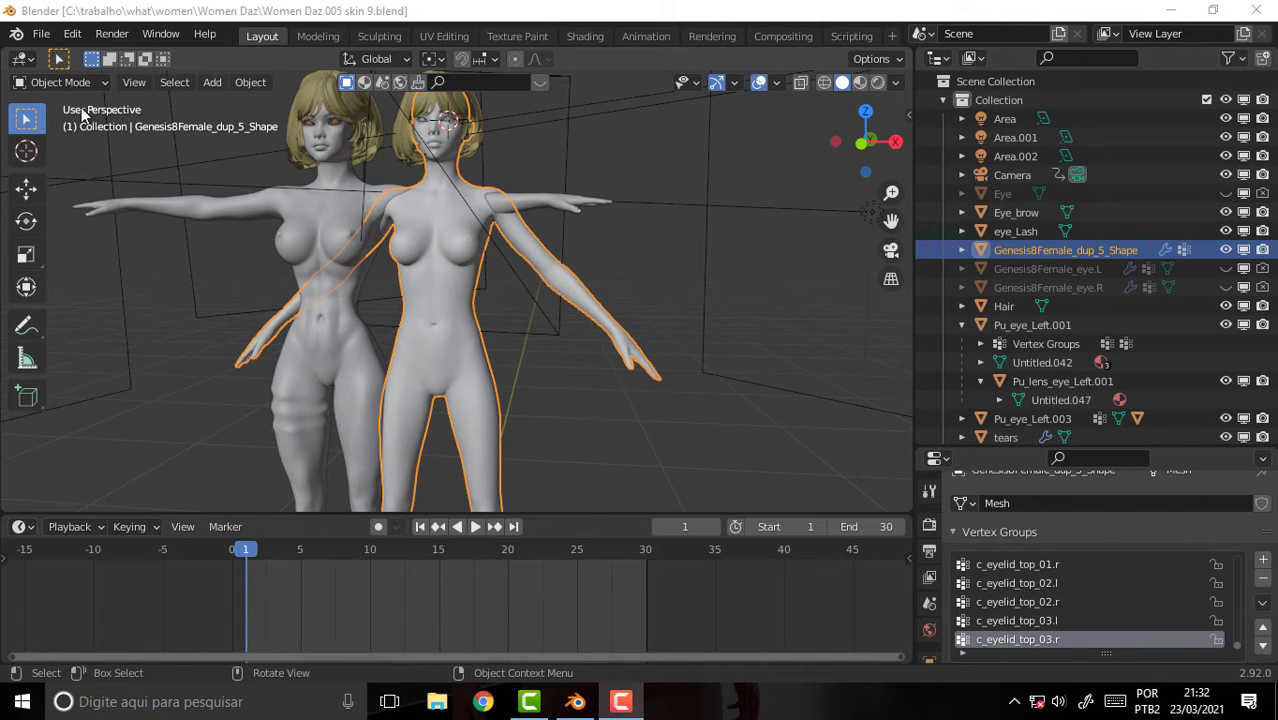
Step: Put the Genesis8Female_dup_5_Shape body into Edit Mode, exposing its vertex wireframe
{"action": "left_click", "coordinate": [60, 84]}
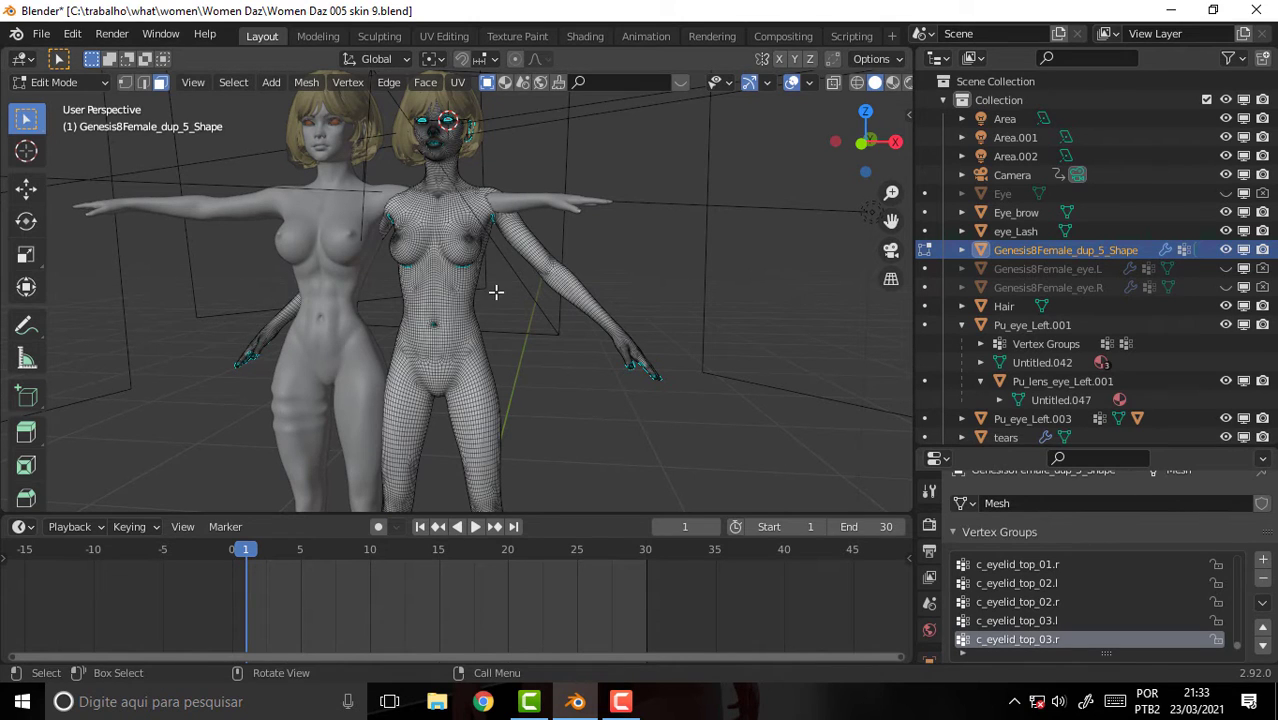
{"action": "left_click", "coordinate": [65, 84]}
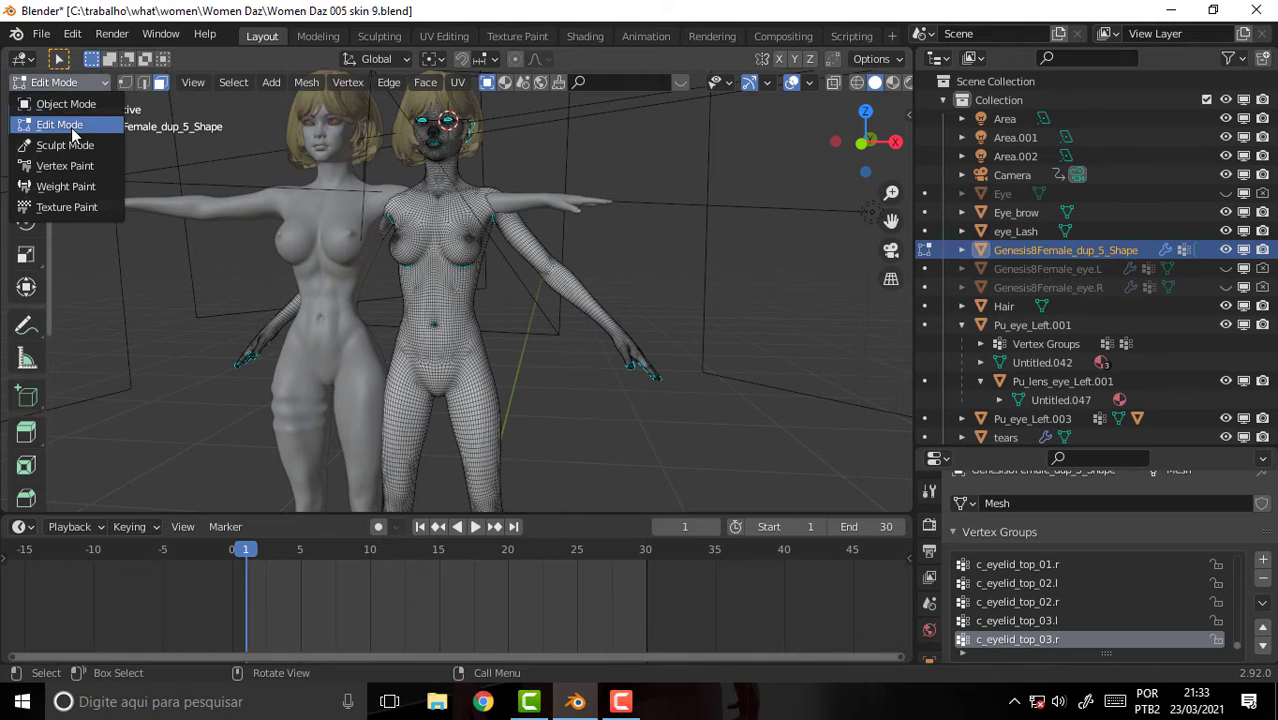
Step: Enter Sculpt Mode with X symmetry and pick the Grab brush at 77 px radius
{"action": "left_click", "coordinate": [72, 148]}
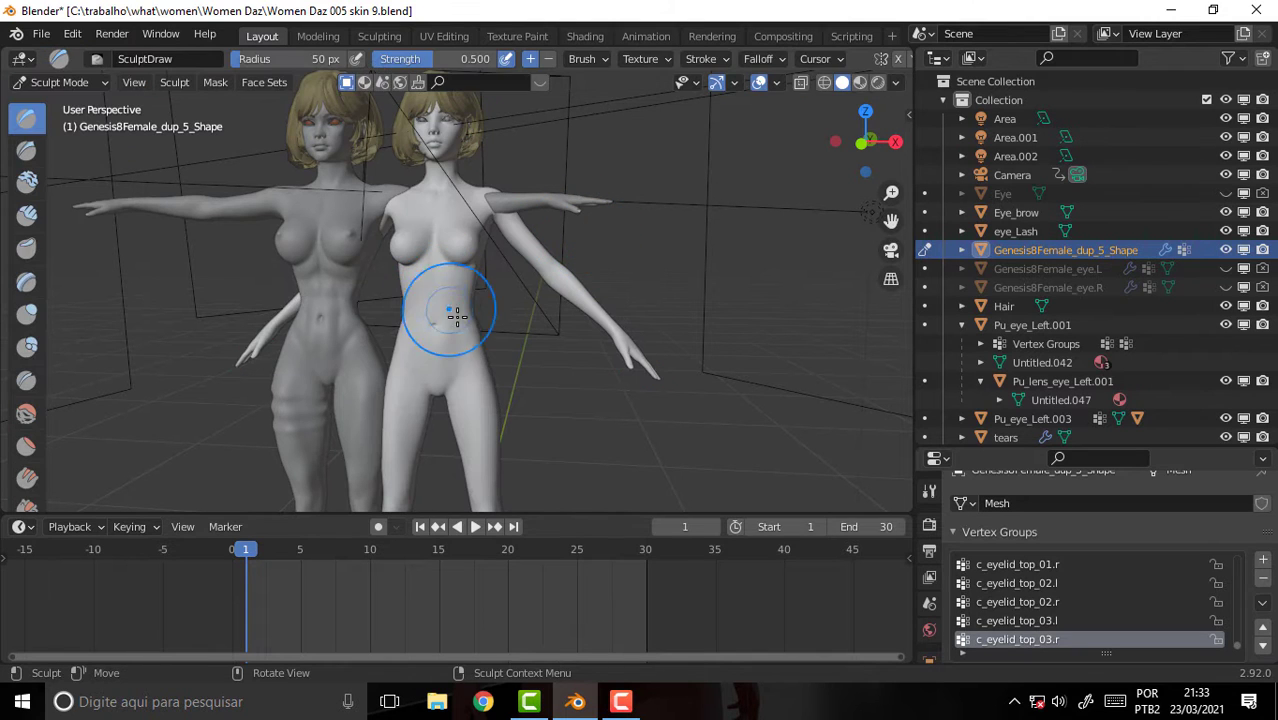
{"action": "left_click", "coordinate": [897, 61]}
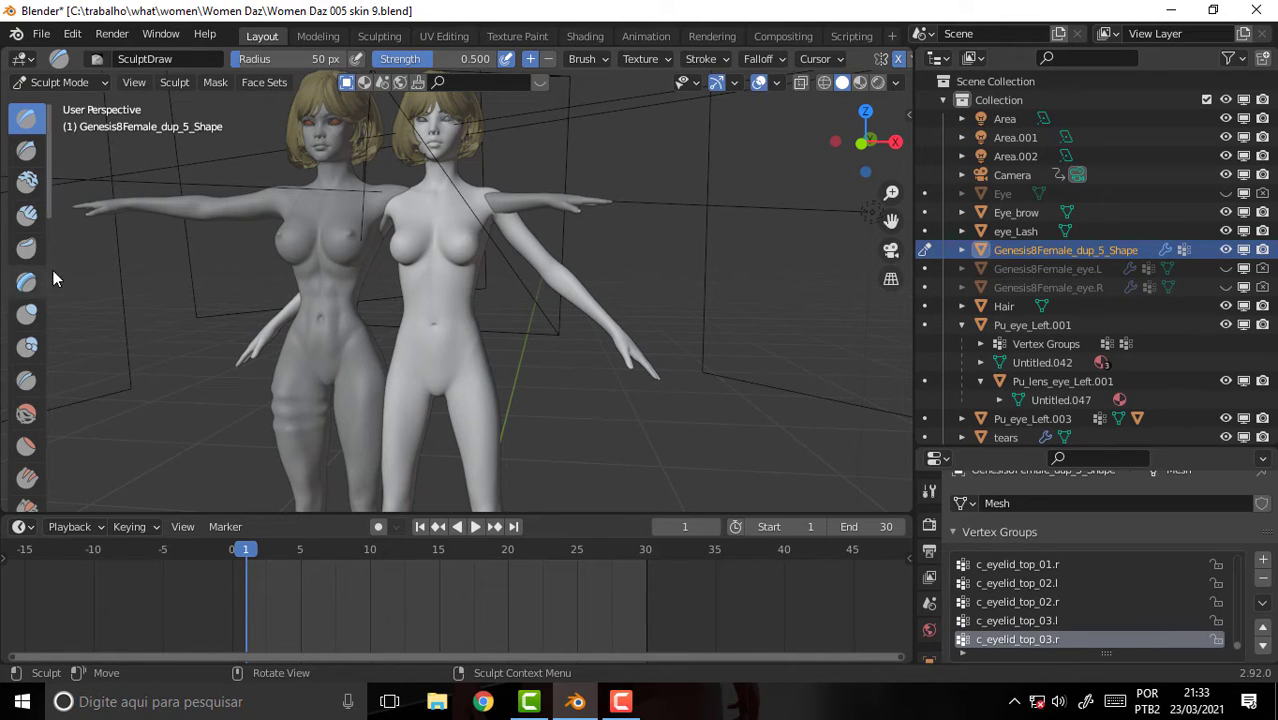
{"action": "left_click_drag", "start_coordinate": [52, 212], "coordinate": [84, 352]}
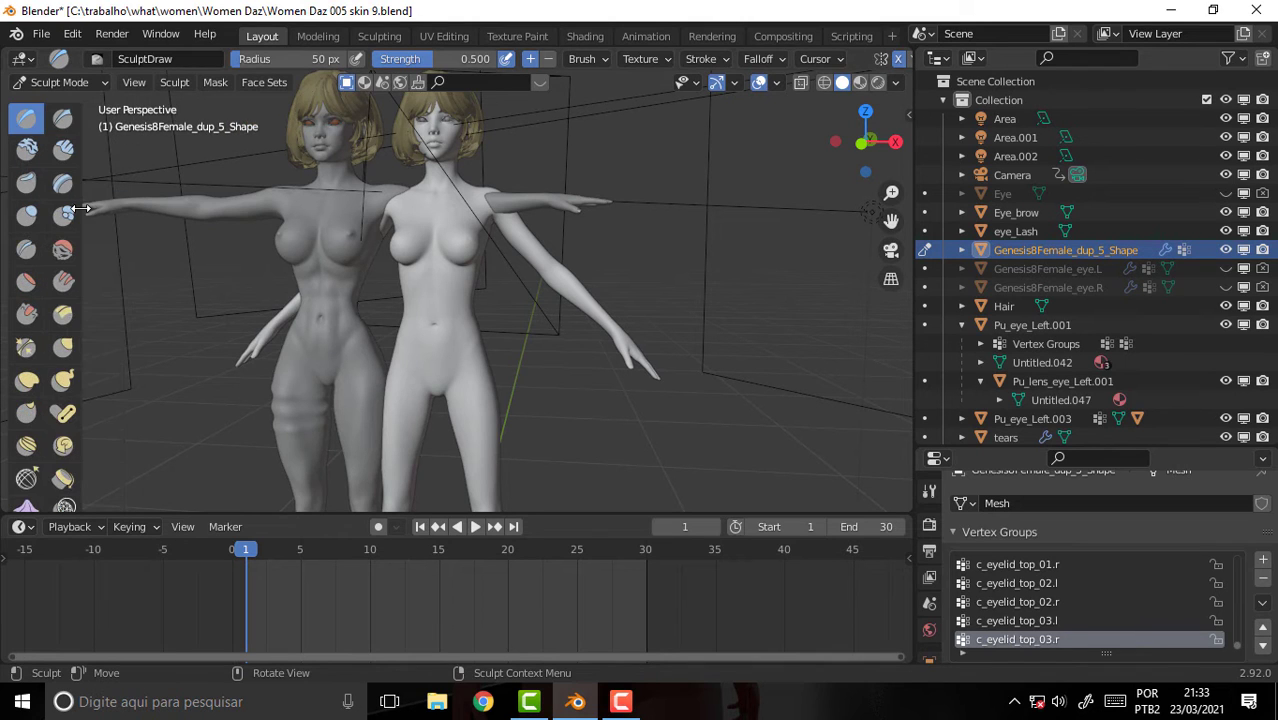
{"action": "left_click", "coordinate": [63, 347]}
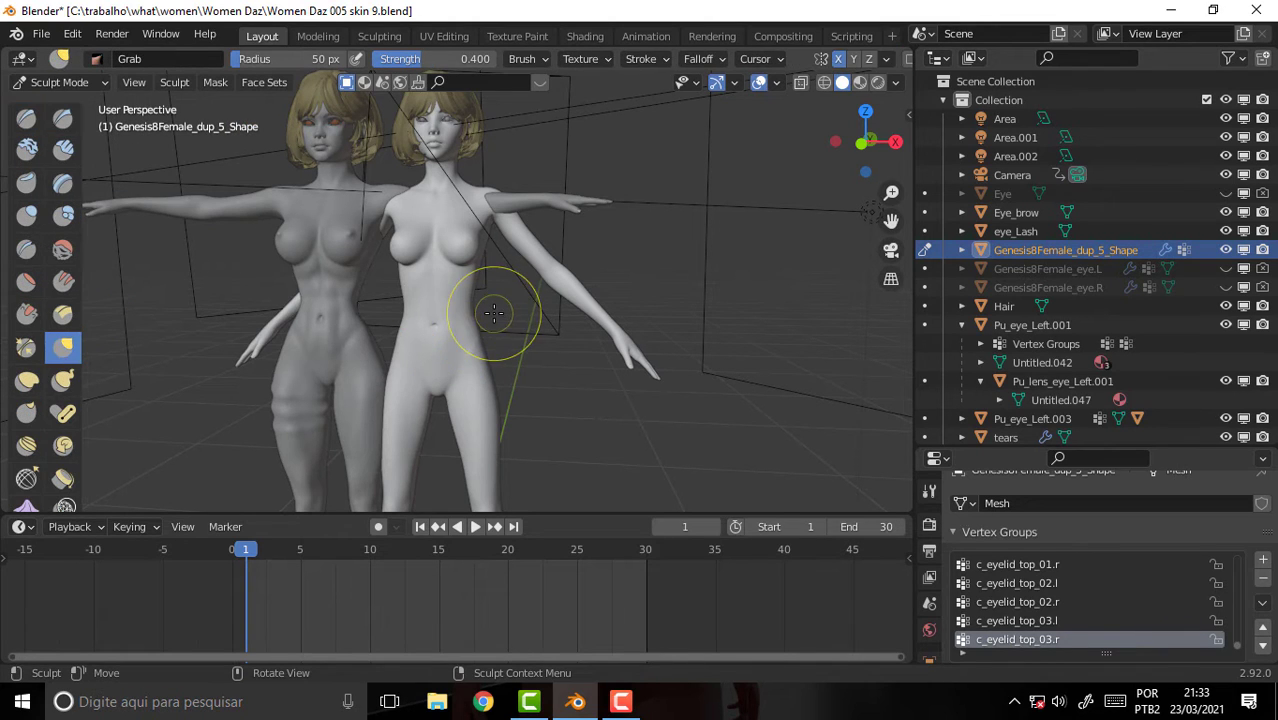
{"action": "key", "text": "f"}
{"action": "left_click", "coordinate": [545, 318]}
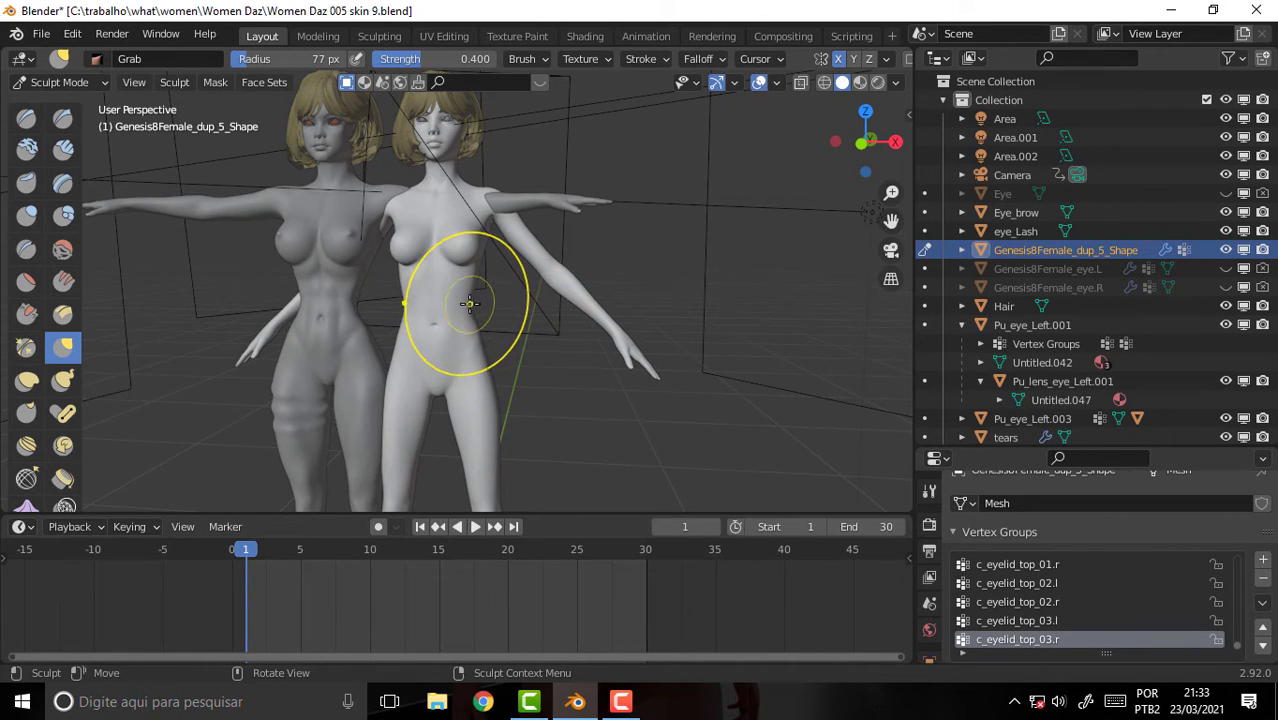
Step: Pull the right figure's waist and torso side inward with Grab, narrowing it to 60 px
{"action": "mouse_move", "coordinate": [469, 303]}
{"action": "left_mouse_down"}
{"action": "mouse_move", "coordinate": [454, 298]}
{"action": "mouse_move", "coordinate": [492, 332]}
{"action": "left_mouse_up"}
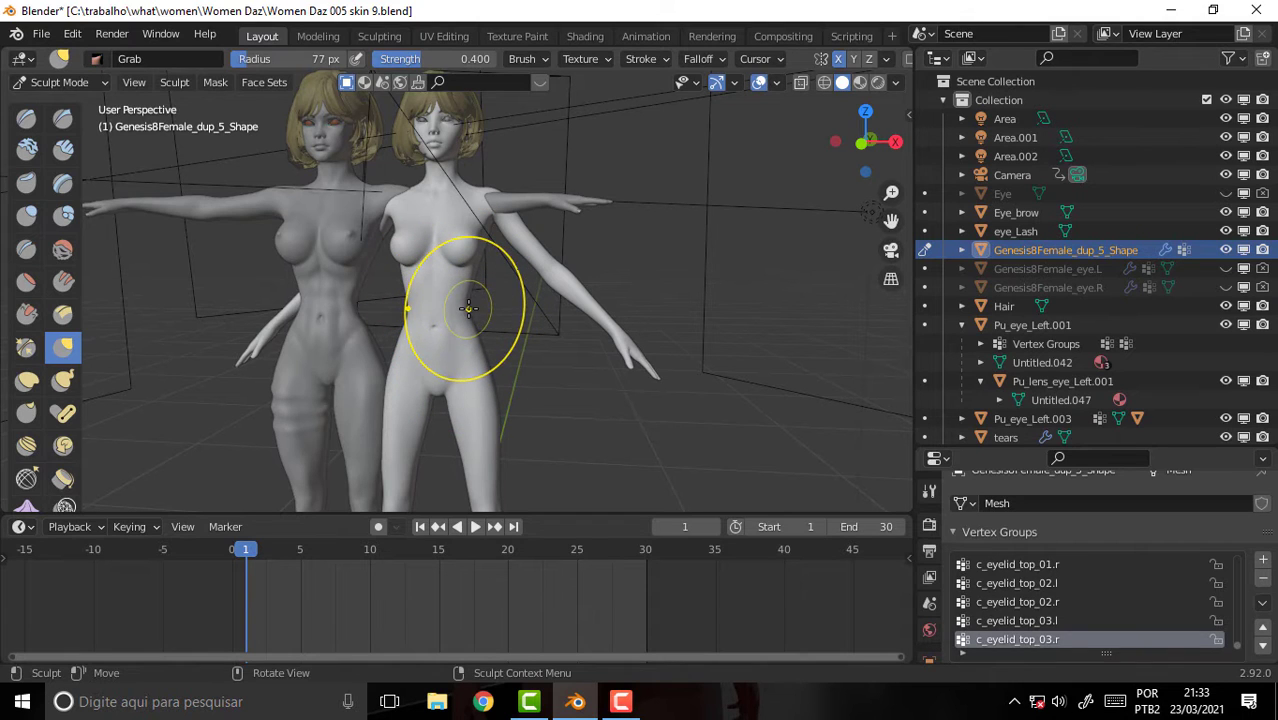
{"action": "key", "text": "f"}
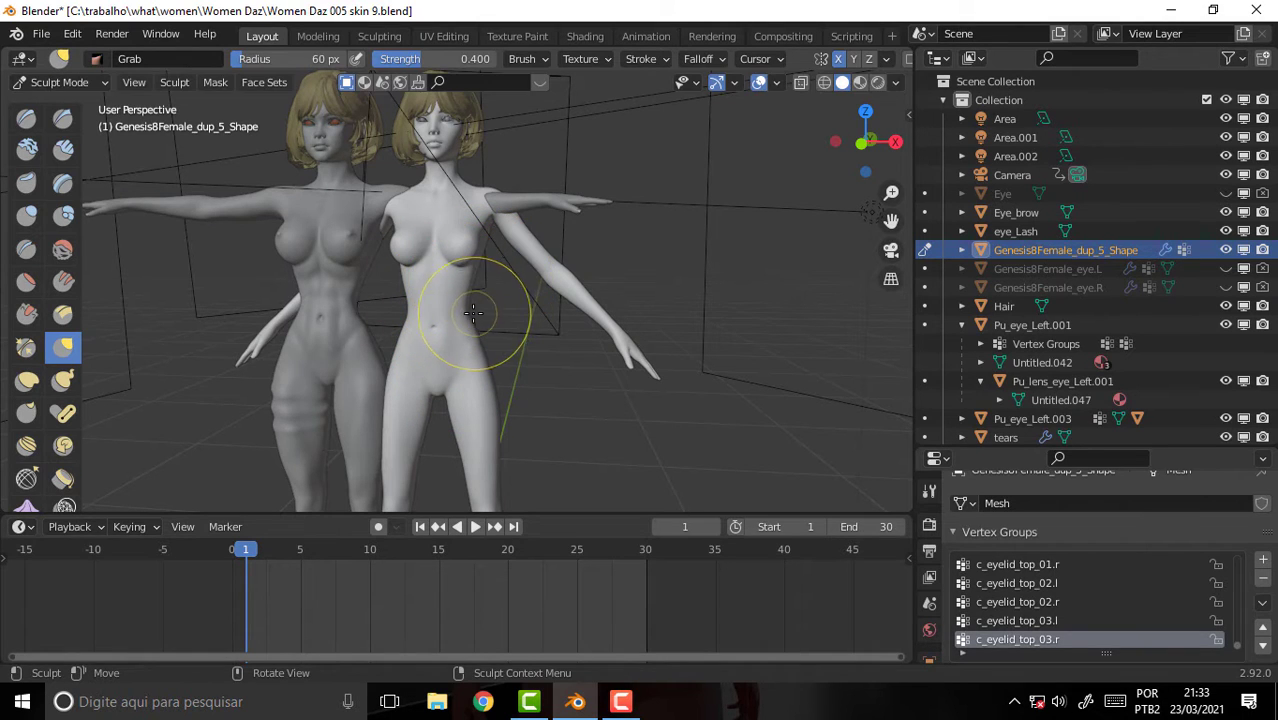
{"action": "mouse_move", "coordinate": [473, 313]}
{"action": "left_mouse_down"}
{"action": "mouse_move", "coordinate": [461, 316]}
{"action": "mouse_move", "coordinate": [519, 365]}
{"action": "left_mouse_up"}
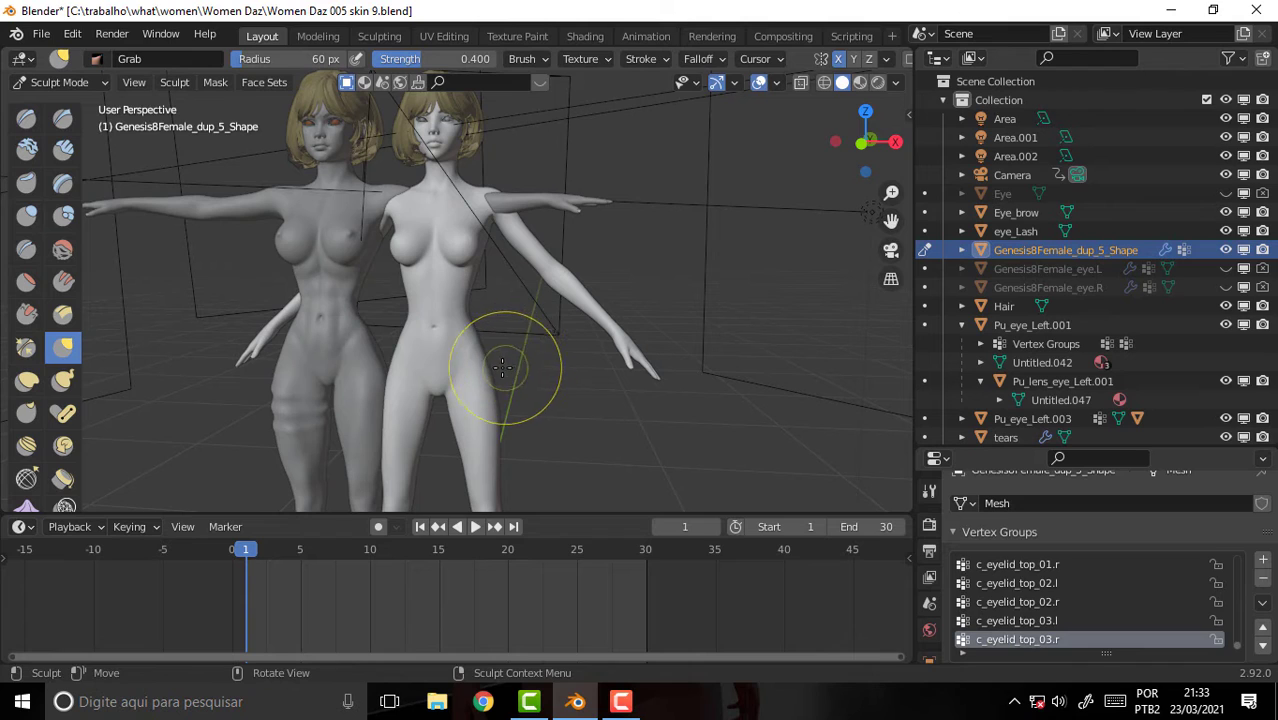
Step: Try Inflate on the thigh, undo it, then grab the waist again and set a 24 px radius
{"action": "left_click", "coordinate": [28, 218]}
{"action": "mouse_move", "coordinate": [483, 363]}
{"action": "left_mouse_down"}
{"action": "mouse_move", "coordinate": [476, 393]}
{"action": "mouse_move", "coordinate": [492, 398]}
{"action": "left_mouse_up"}
{"action": "key", "text": "ctrl+z"}
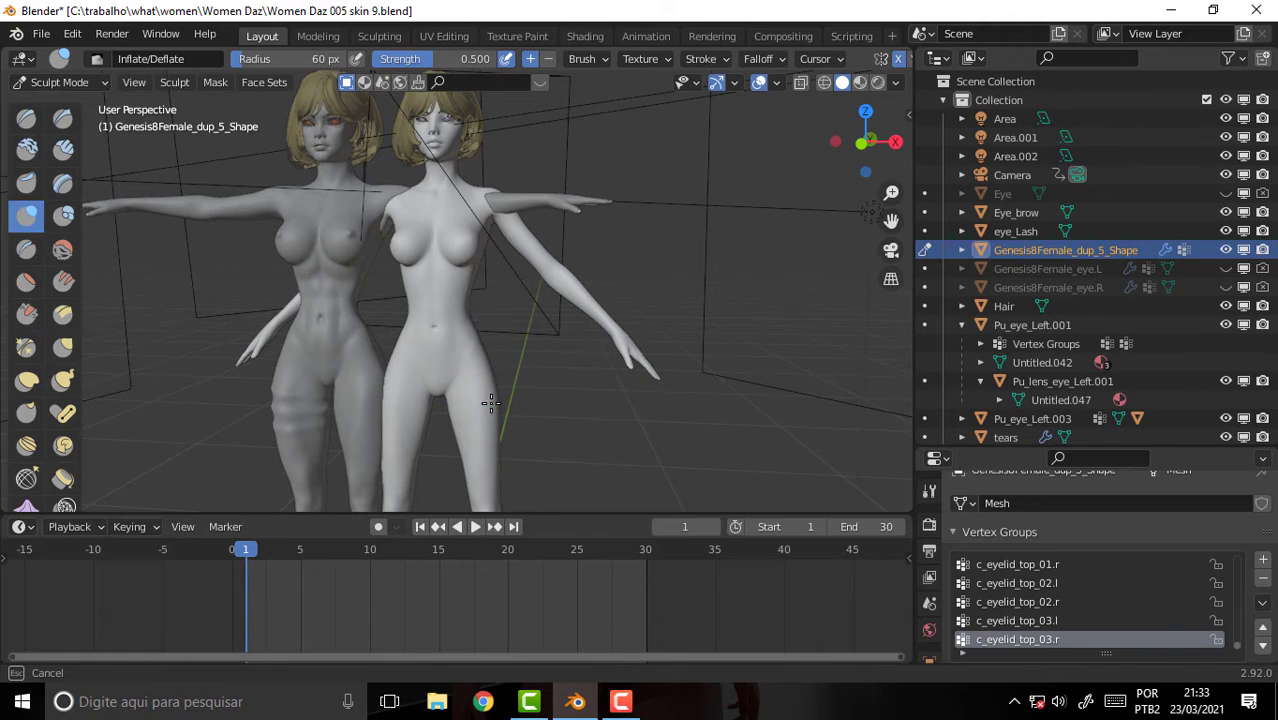
{"action": "left_click", "coordinate": [64, 347]}
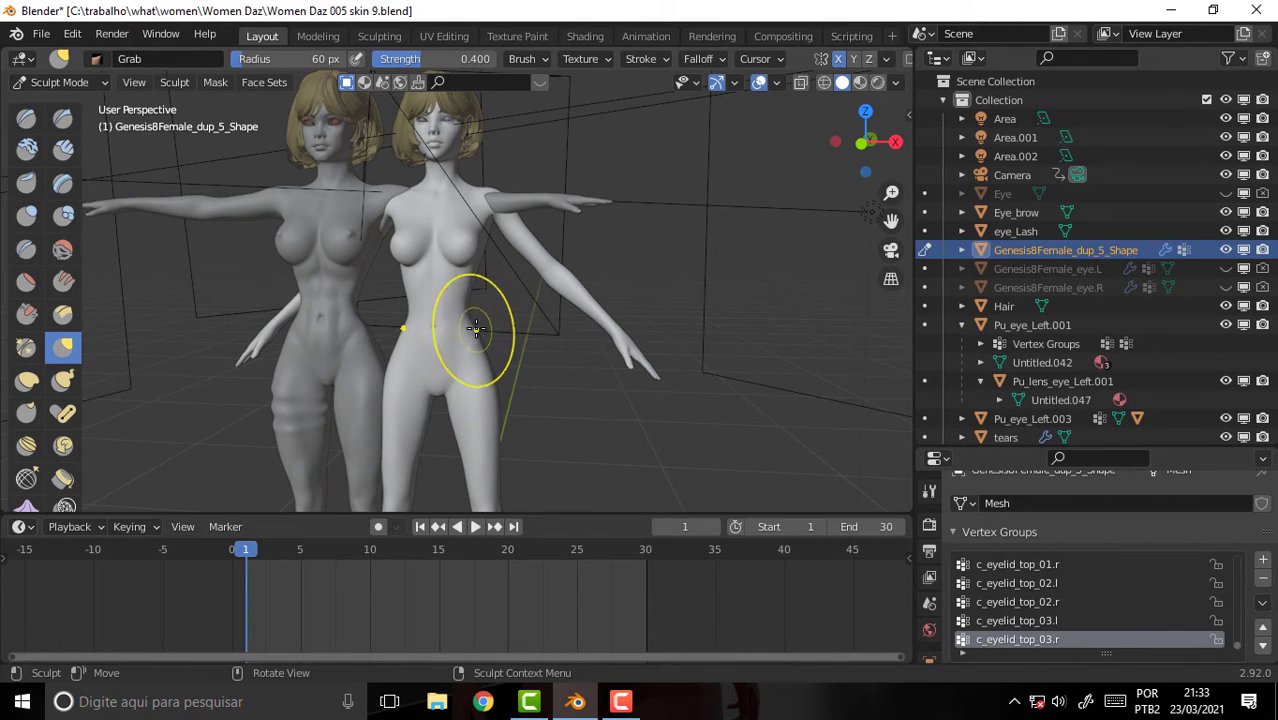
{"action": "left_click_drag", "start_coordinate": [475, 328], "coordinate": [437, 340]}
{"action": "key", "text": "f"}
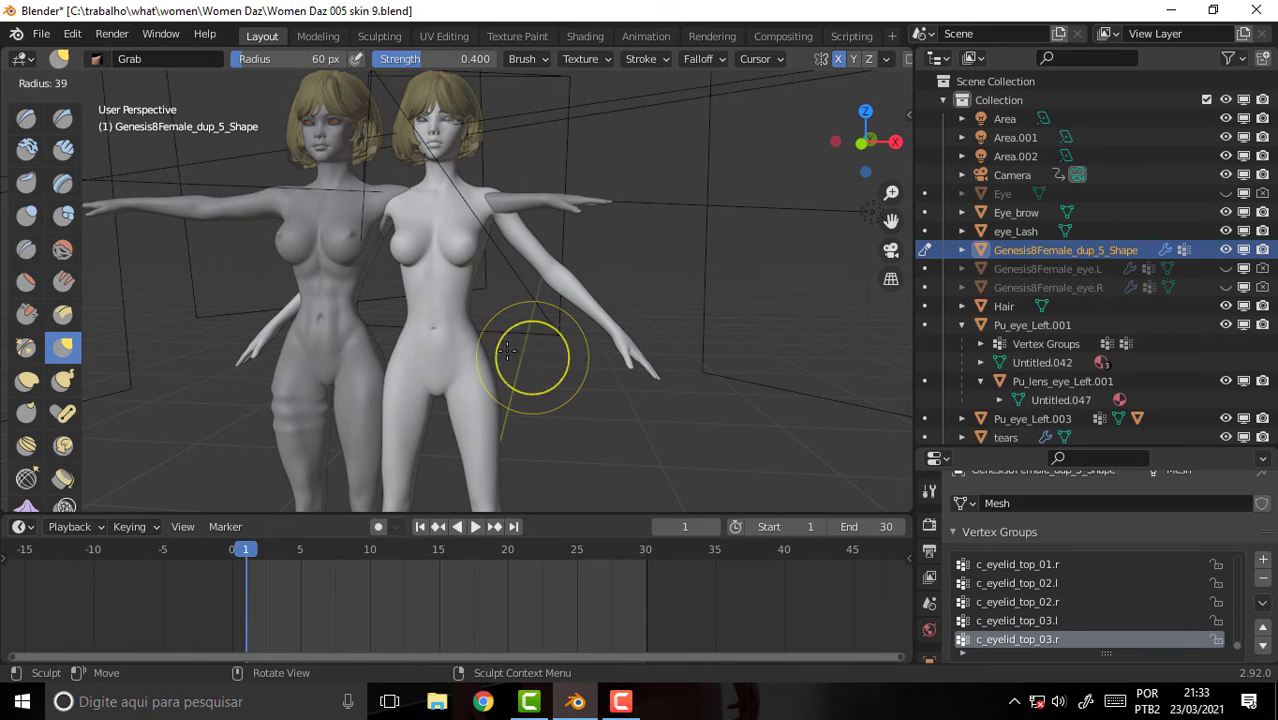
{"action": "left_click", "coordinate": [497, 350]}
{"action": "scroll", "coordinate": [645, 248], "scroll_direction": "up", "scroll_amount": 4}
Step: Pull the right figure's waist inward with the Grab brush at 69 px radius
{"action": "scroll", "coordinate": [645, 248], "scroll_direction": "down", "scroll_amount": 2}
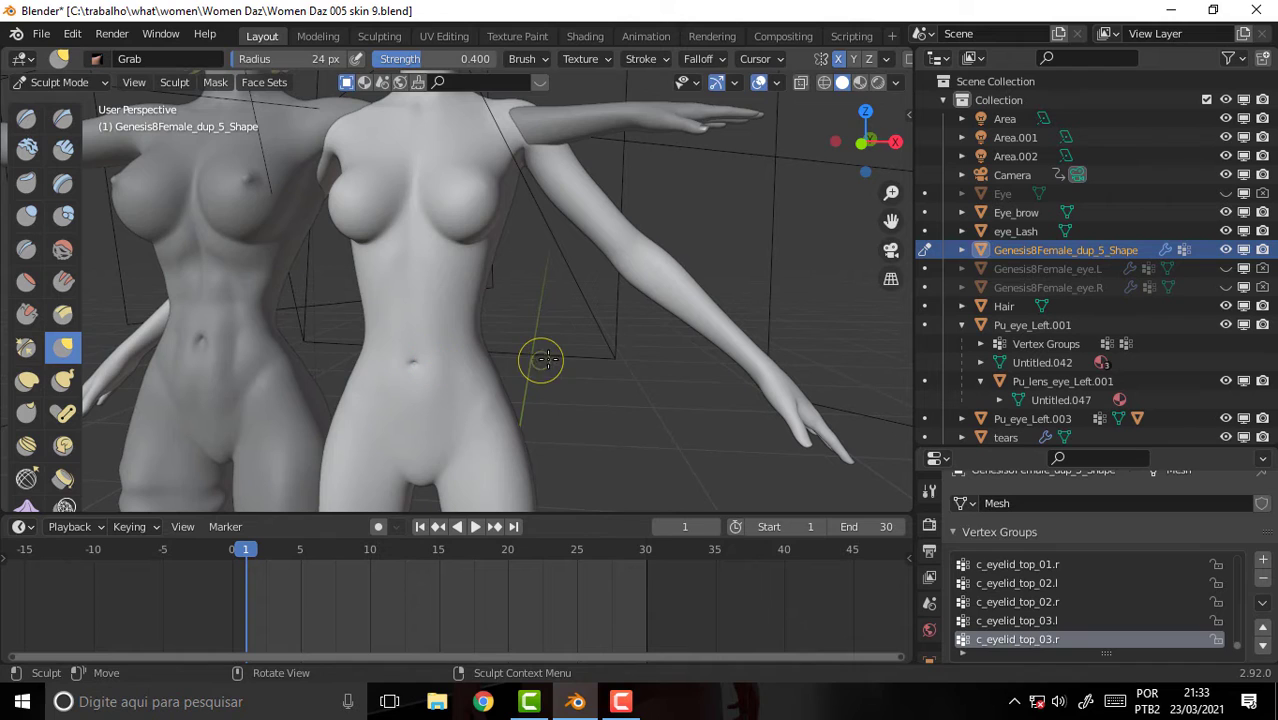
{"action": "key", "text": "f"}
{"action": "left_click", "coordinate": [452, 356]}
{"action": "left_click_drag", "start_coordinate": [413, 351], "coordinate": [414, 350]}
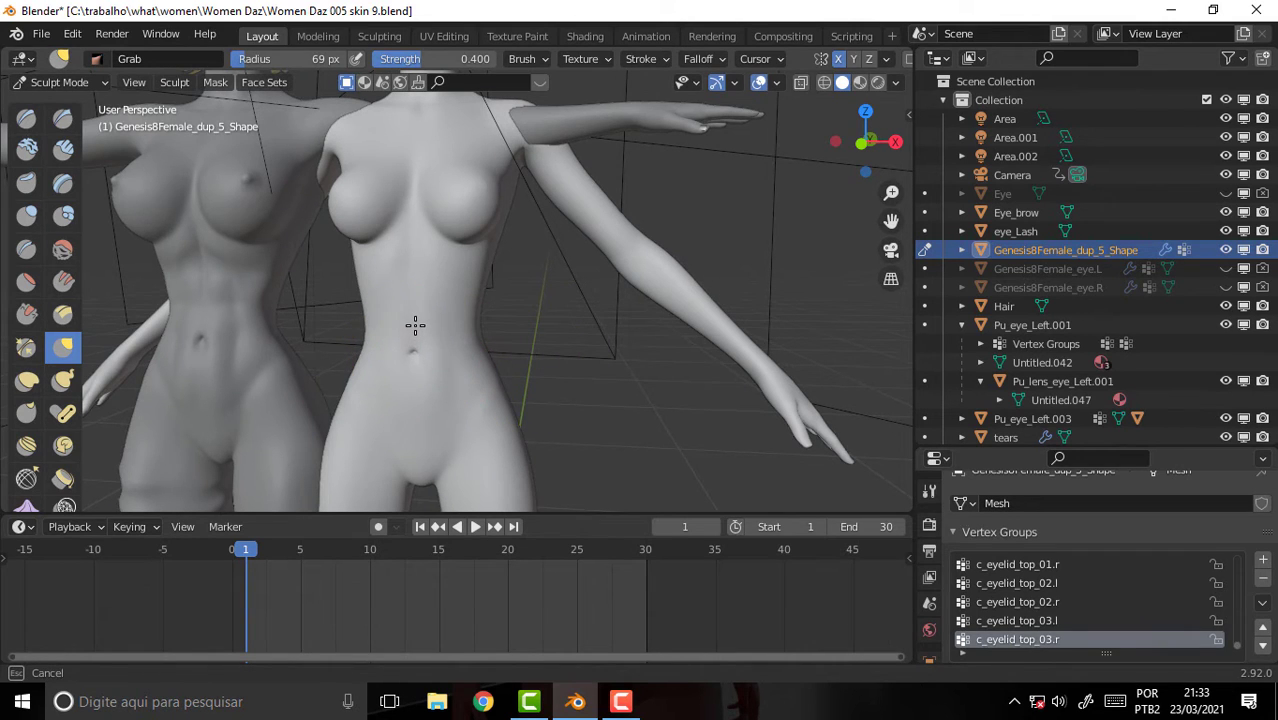
{"action": "left_click_drag", "start_coordinate": [410, 332], "coordinate": [421, 306]}
{"action": "left_click_drag", "start_coordinate": [436, 266], "coordinate": [440, 270]}
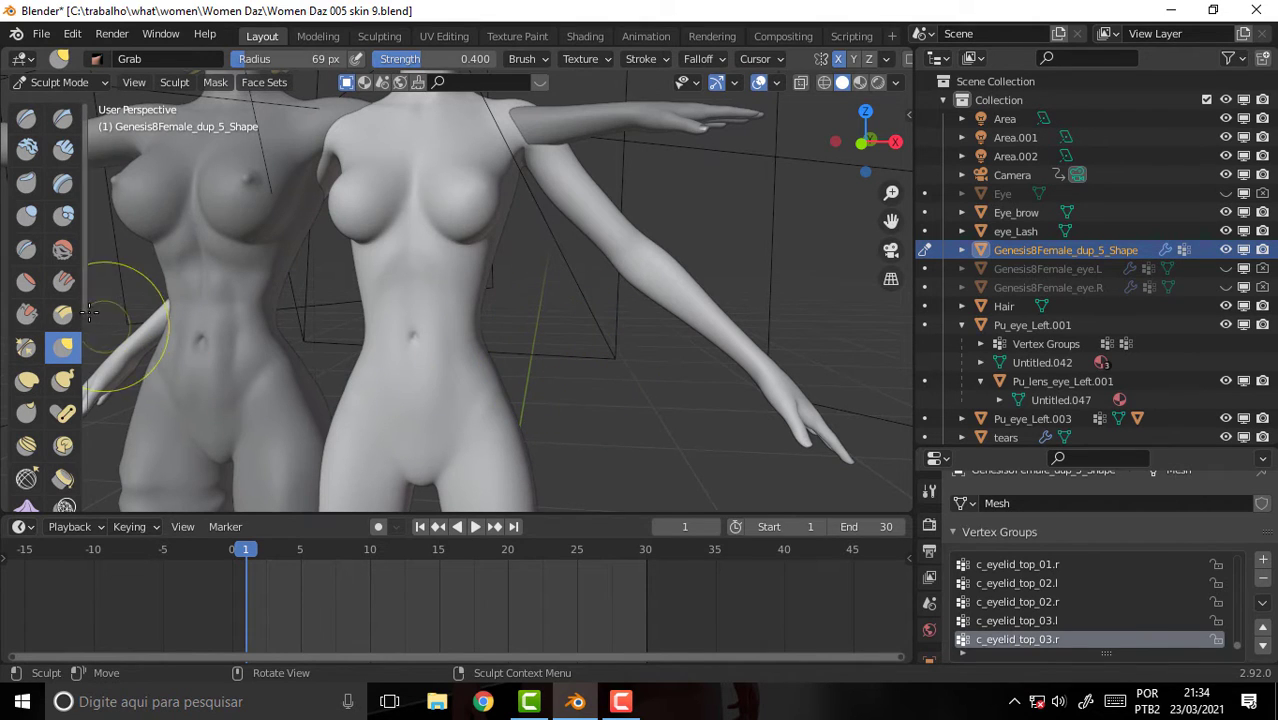
Step: Carve a crease into the lower belly with the Crease brush at 34 px
{"action": "left_click", "coordinate": [26, 249]}
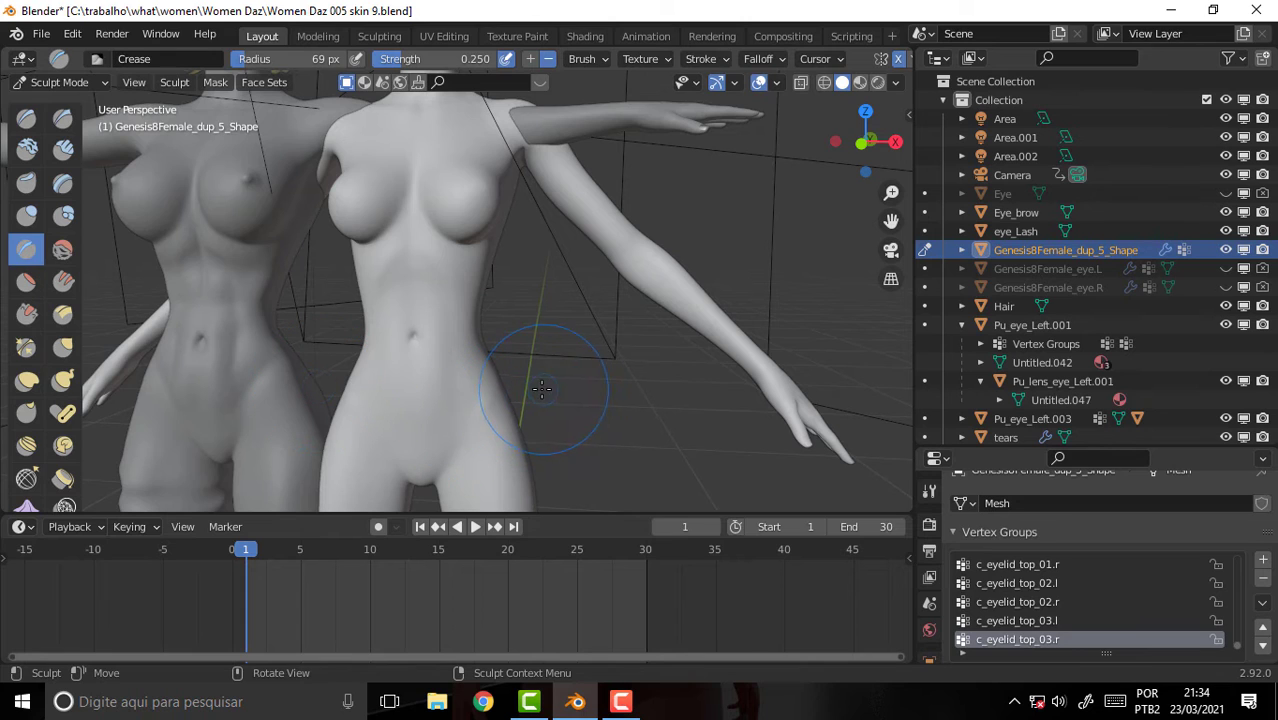
{"action": "key", "text": "f"}
{"action": "left_click", "coordinate": [500, 396]}
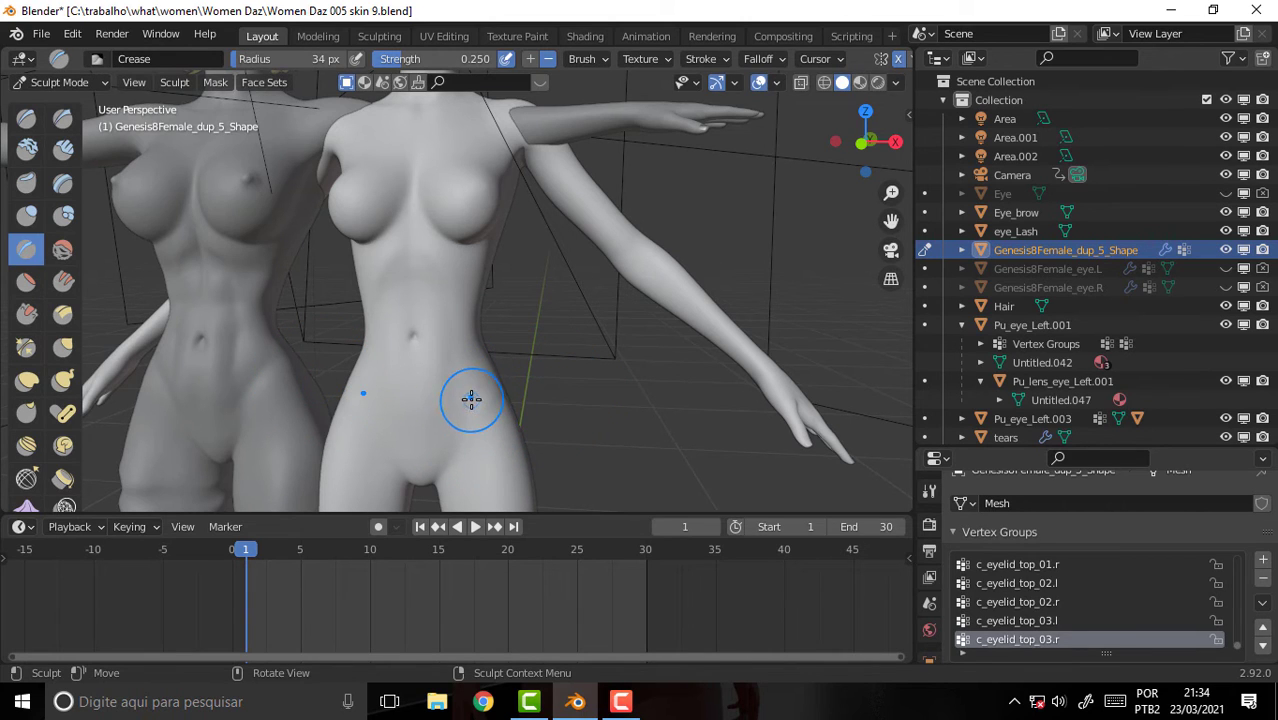
{"action": "left_click_drag", "start_coordinate": [473, 403], "coordinate": [433, 466]}
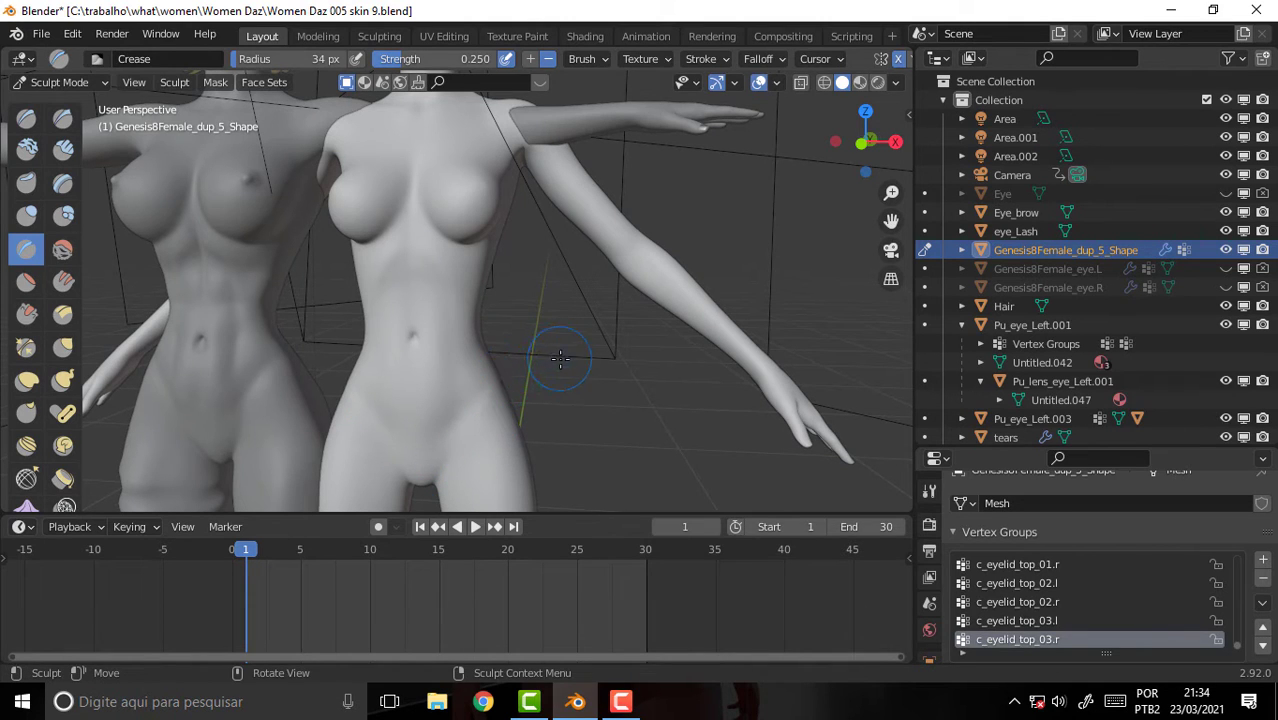
Step: Pull the belly into shape with the Grab brush at 74 px radius
{"action": "key", "text": "f"}
{"action": "left_click", "coordinate": [640, 358]}
{"action": "left_click", "coordinate": [62, 347]}
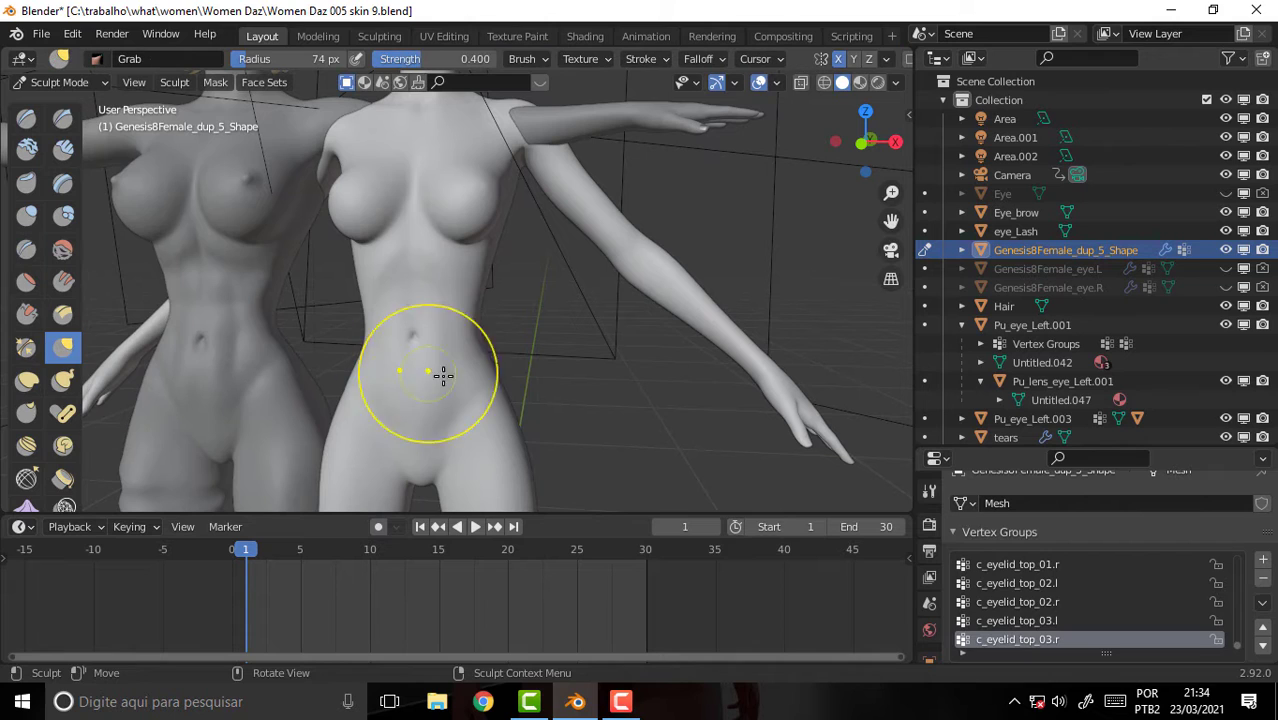
{"action": "mouse_move", "coordinate": [425, 386]}
{"action": "left_mouse_down"}
{"action": "mouse_move", "coordinate": [425, 398]}
{"action": "mouse_move", "coordinate": [427, 279]}
{"action": "mouse_move", "coordinate": [414, 284]}
{"action": "left_mouse_up"}
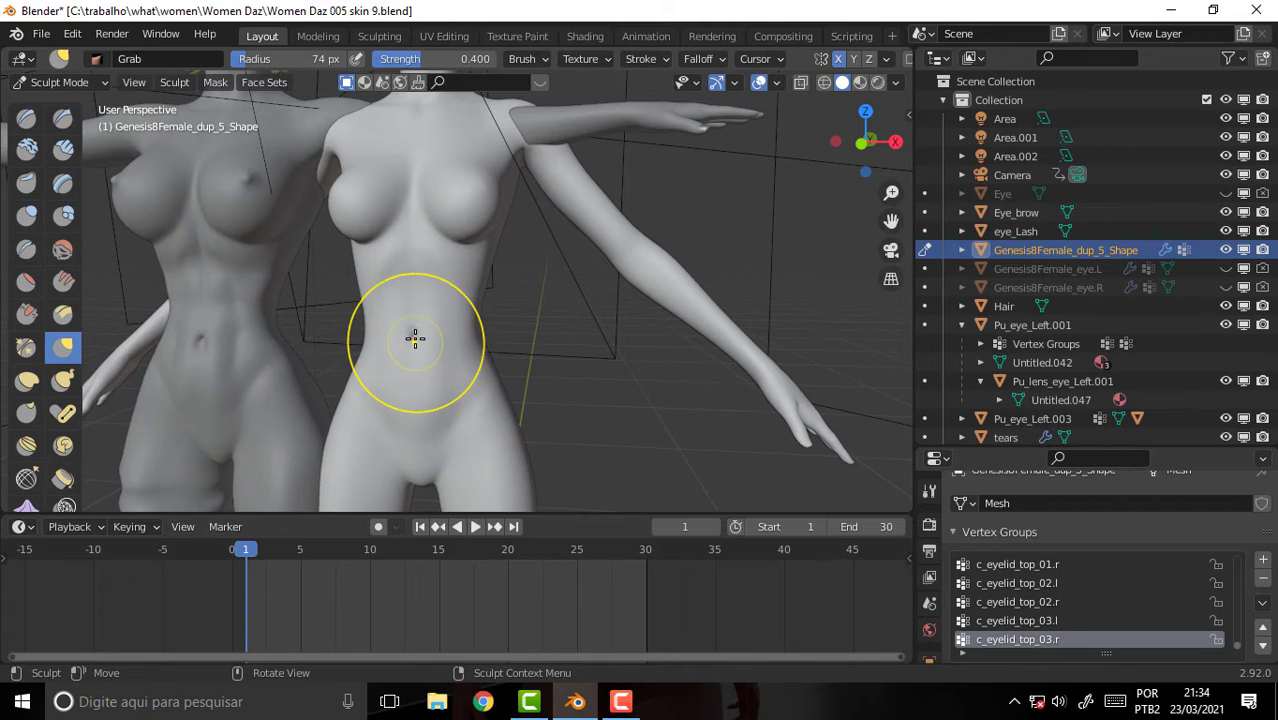
{"action": "scroll", "coordinate": [585, 340], "scroll_direction": "down", "scroll_amount": 5}
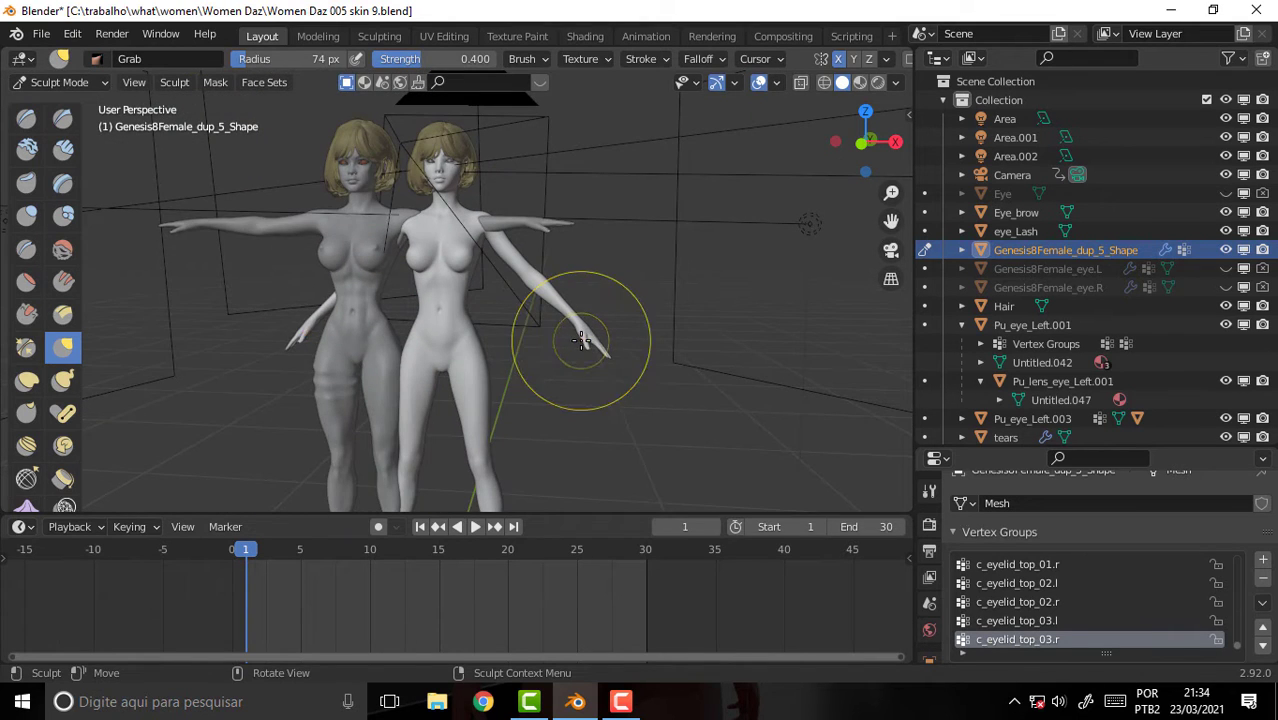
Step: Orbit, zoom and pan to a close rear view of both figures' hips and buttocks
{"action": "scroll", "coordinate": [585, 336], "scroll_direction": "up", "scroll_amount": 3}
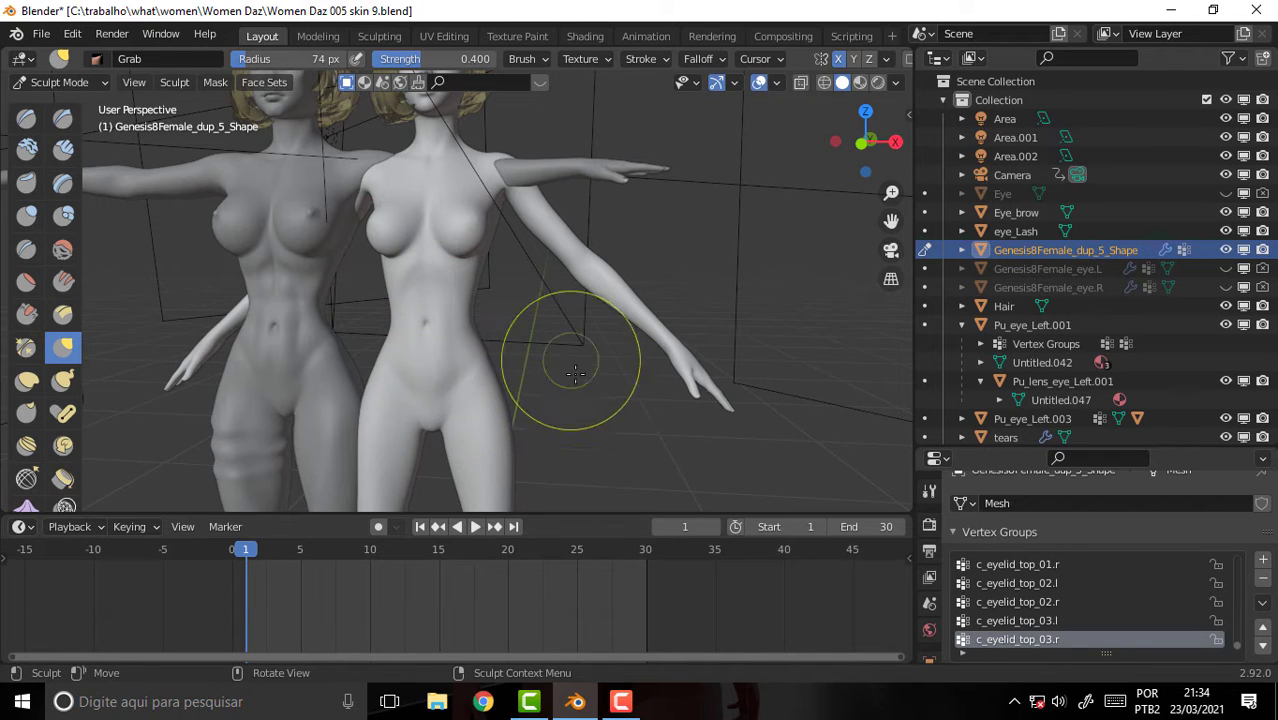
{"action": "scroll", "coordinate": [700, 345], "scroll_direction": "down", "scroll_amount": 2}
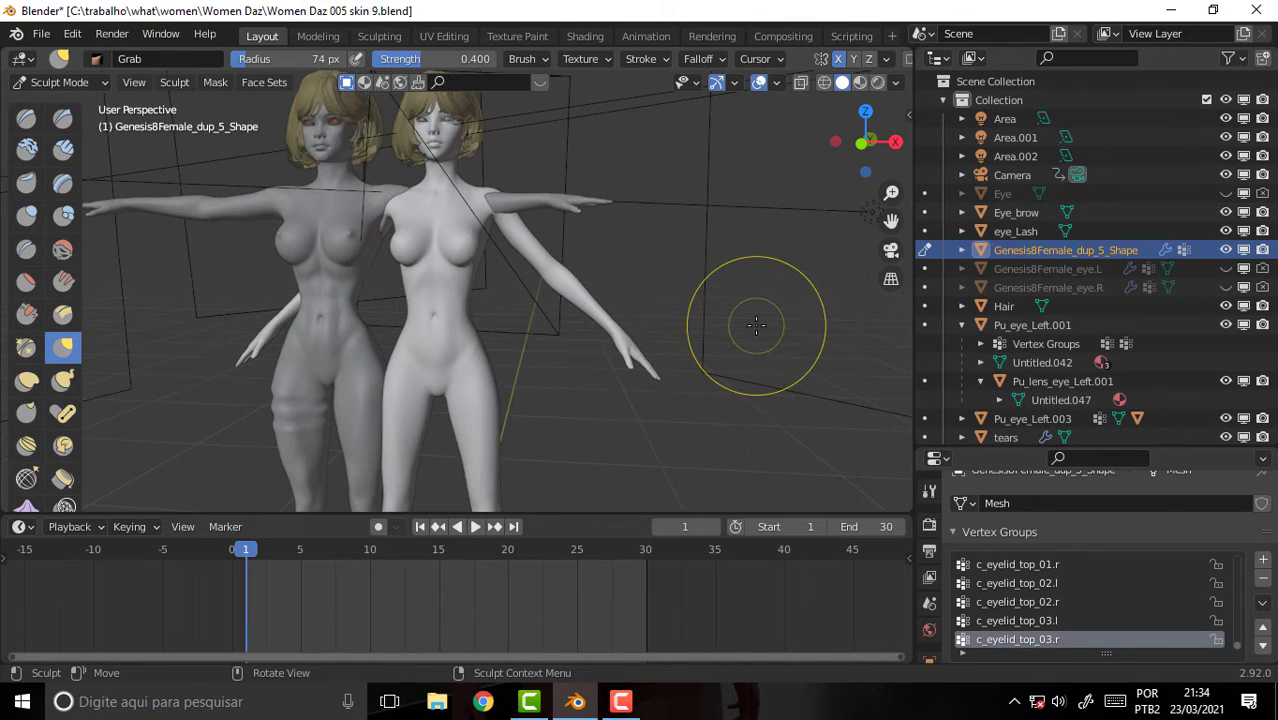
{"action": "scroll", "coordinate": [752, 318], "scroll_direction": "up", "scroll_amount": 4}
{"action": "scroll", "coordinate": [755, 300], "scroll_direction": "down", "scroll_amount": 3}
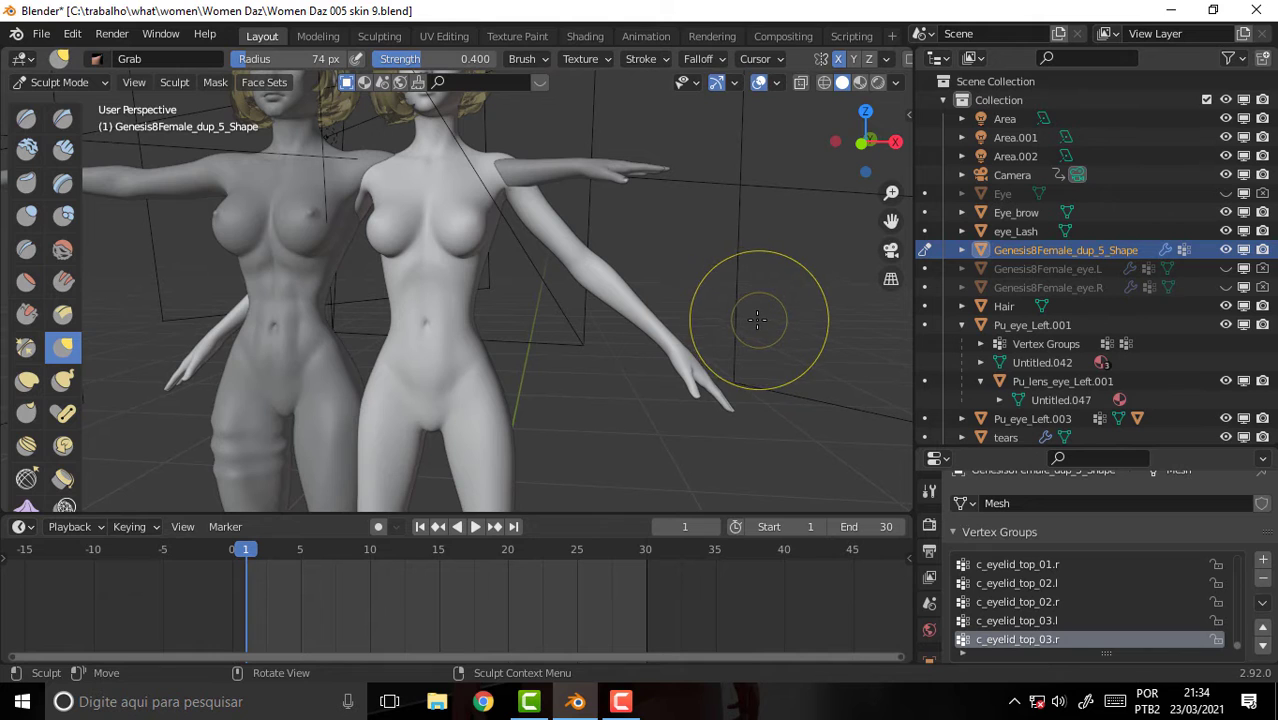
{"action": "key", "text": "KP_7"}
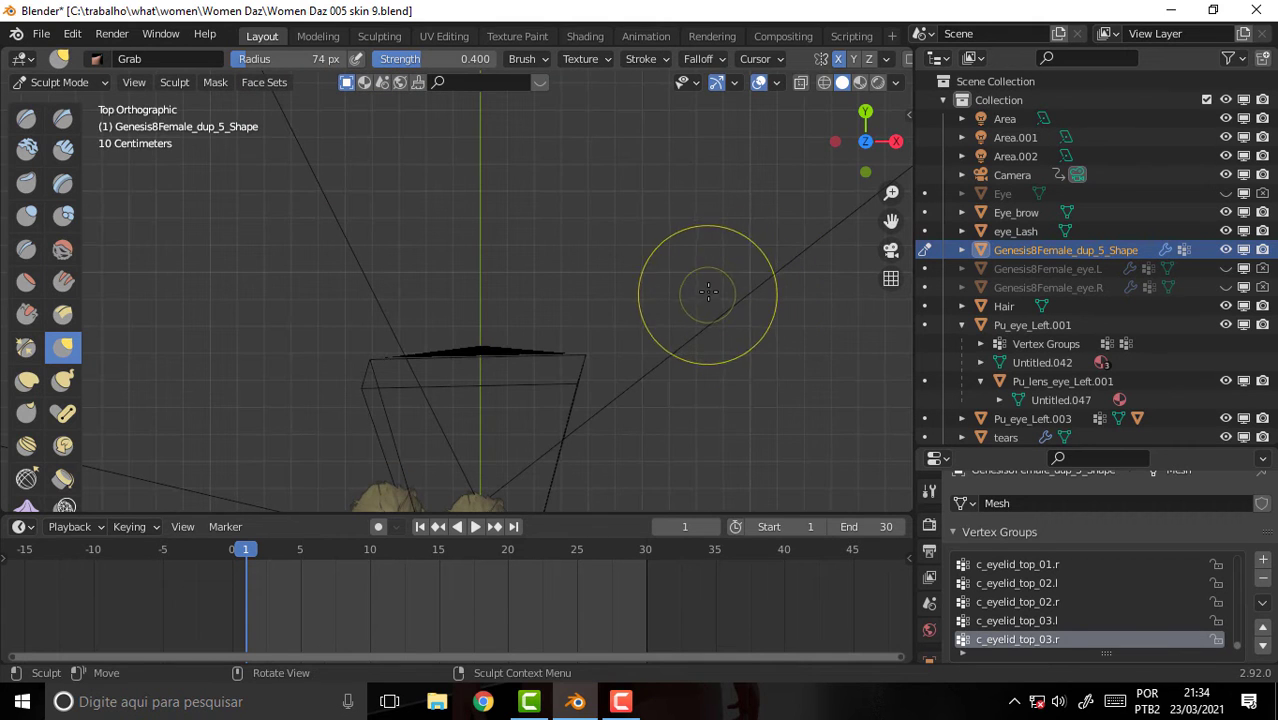
{"action": "mouse_move", "coordinate": [699, 300]}
{"action": "middle_mouse_down"}
{"action": "mouse_move", "coordinate": [672, 118]}
{"action": "mouse_move", "coordinate": [650, 480]}
{"action": "middle_mouse_up"}
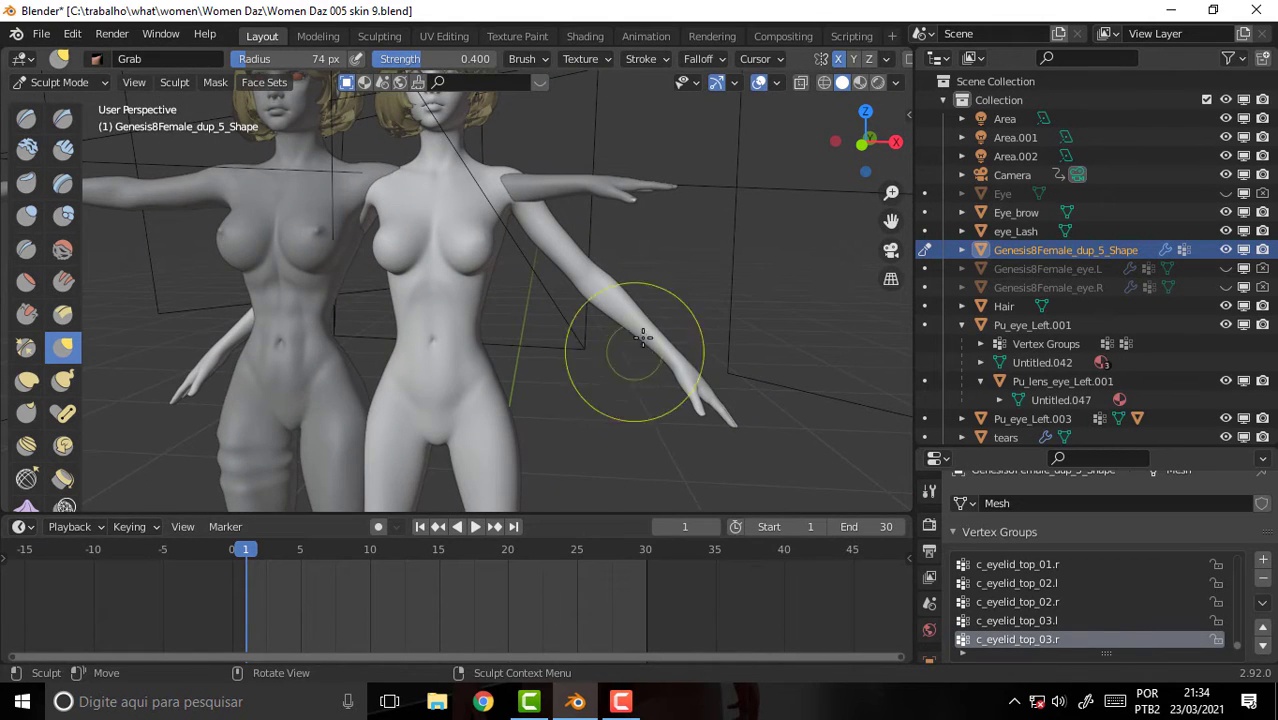
{"action": "scroll", "coordinate": [637, 317], "scroll_direction": "up", "scroll_amount": 2}
{"action": "scroll", "coordinate": [637, 317], "scroll_direction": "down", "scroll_amount": 3}
{"action": "mouse_move", "coordinate": [685, 251]}
{"action": "middle_mouse_down"}
{"action": "mouse_move", "coordinate": [542, 263]}
{"action": "mouse_move", "coordinate": [471, 257]}
{"action": "mouse_move", "coordinate": [465, 234]}
{"action": "middle_mouse_up"}
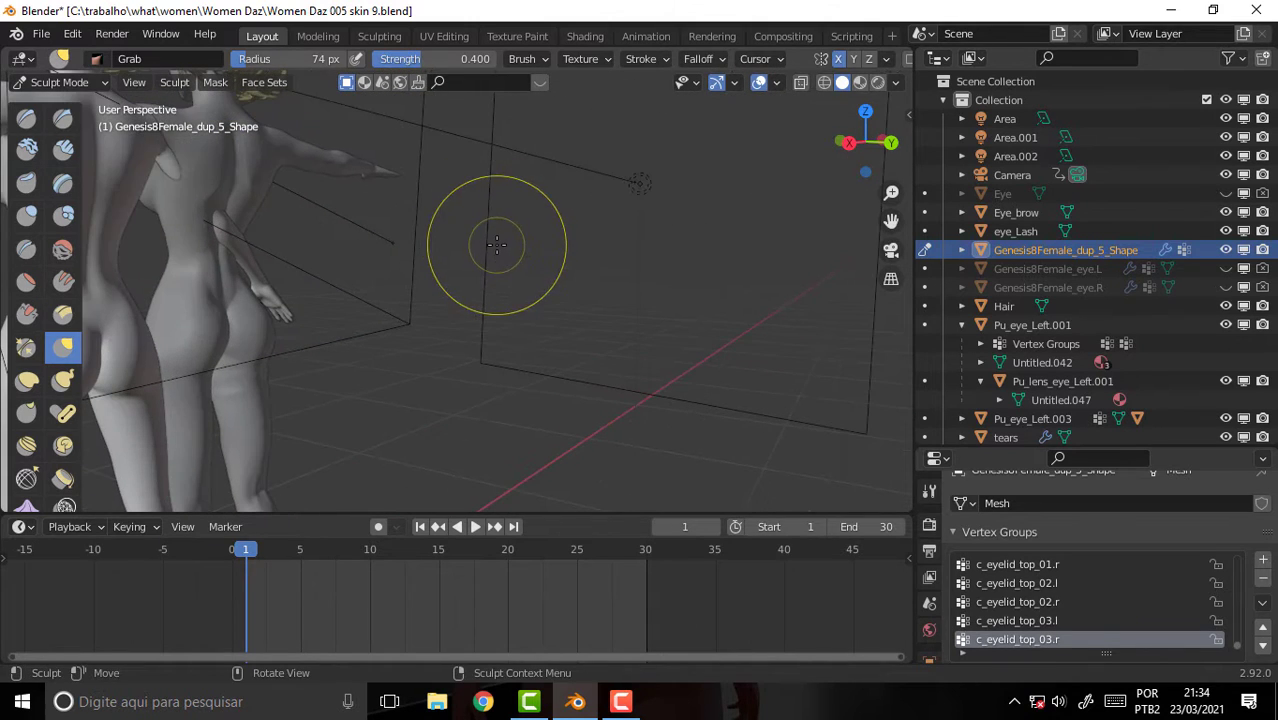
{"action": "left_click_drag", "start_coordinate": [891, 220], "coordinate": [870, 228]}
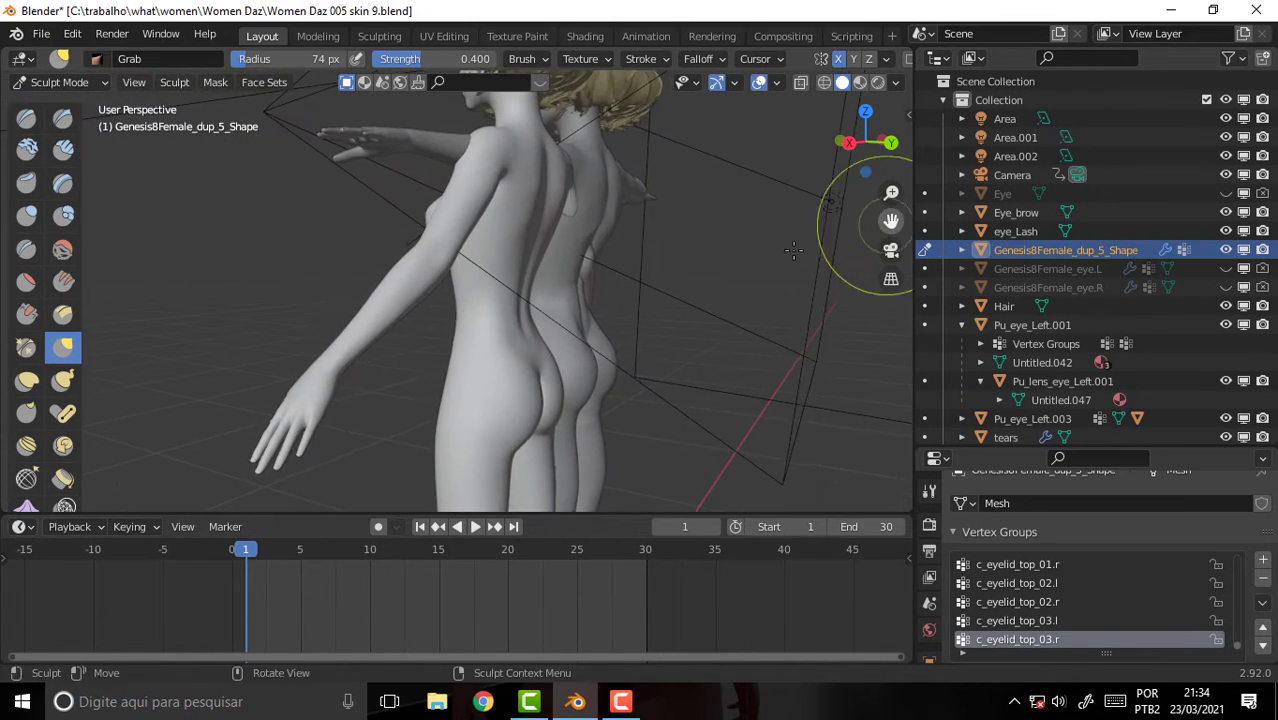
{"action": "scroll", "coordinate": [731, 273], "scroll_direction": "up", "scroll_amount": 3}
{"action": "middle_click_drag", "start_coordinate": [731, 273], "coordinate": [619, 271]}
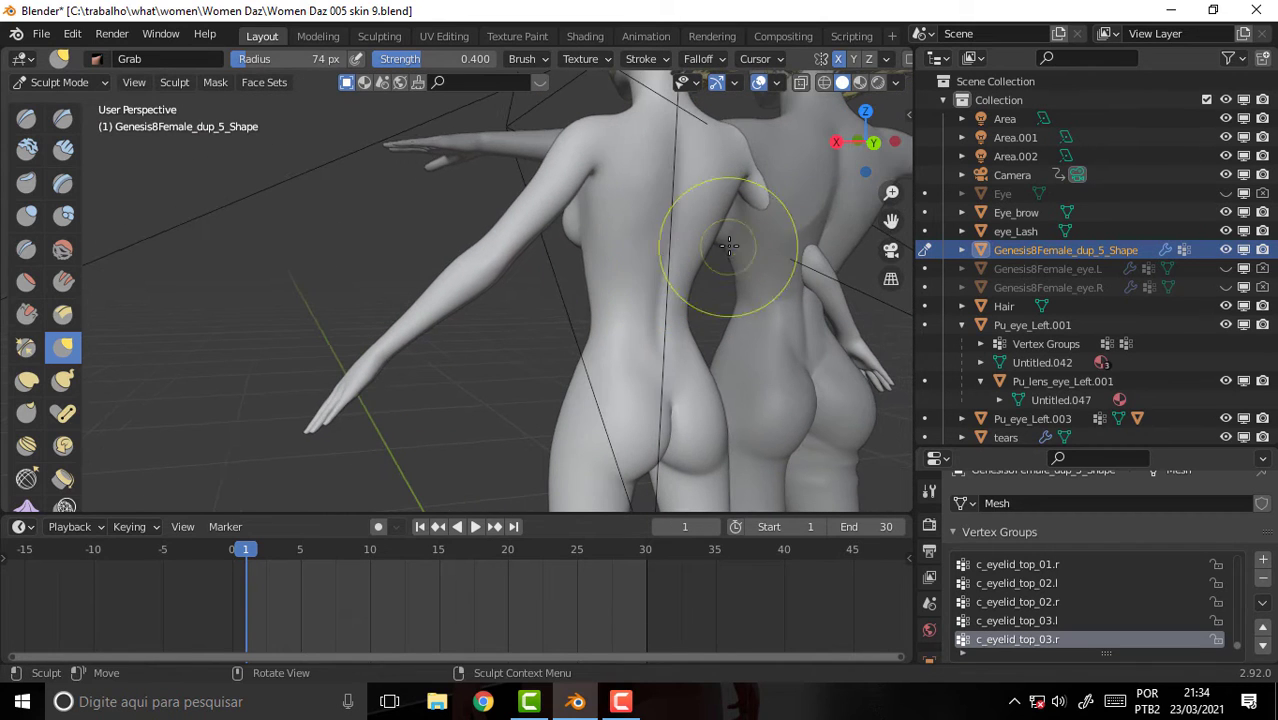
{"action": "left_click_drag", "start_coordinate": [891, 220], "coordinate": [660, 230]}
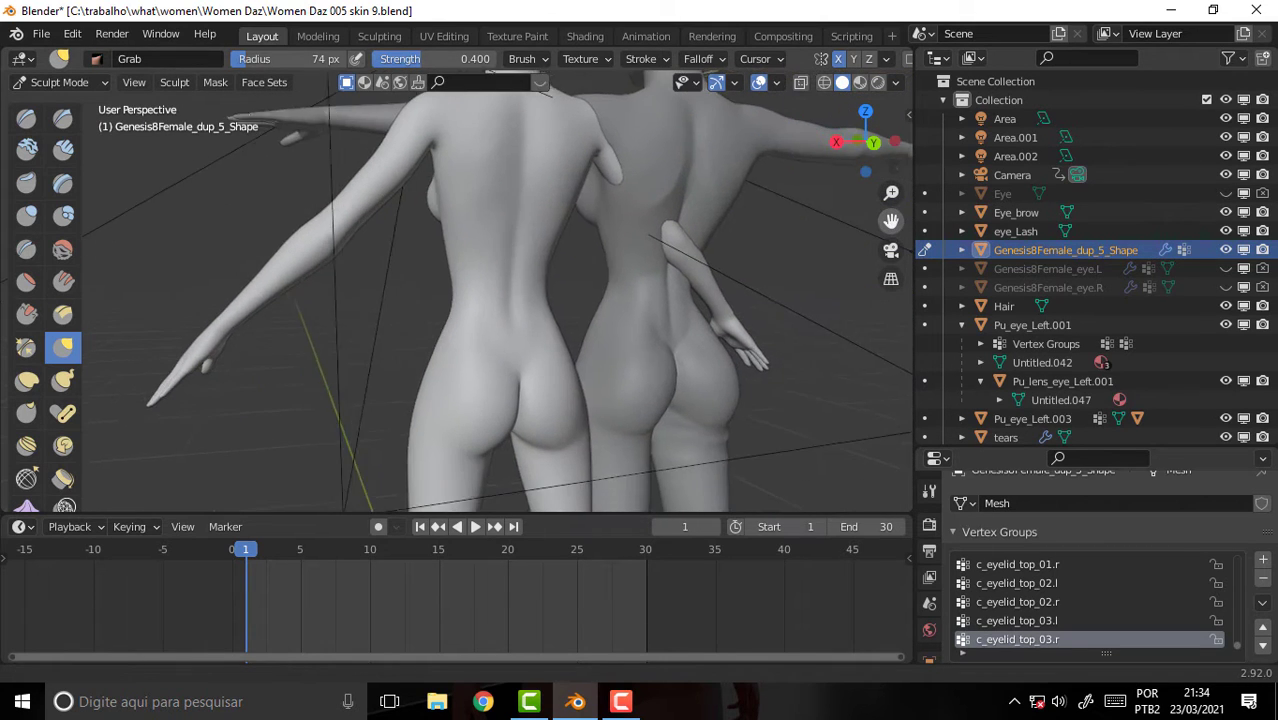
{"action": "left_click_drag", "start_coordinate": [891, 220], "coordinate": [846, 192]}
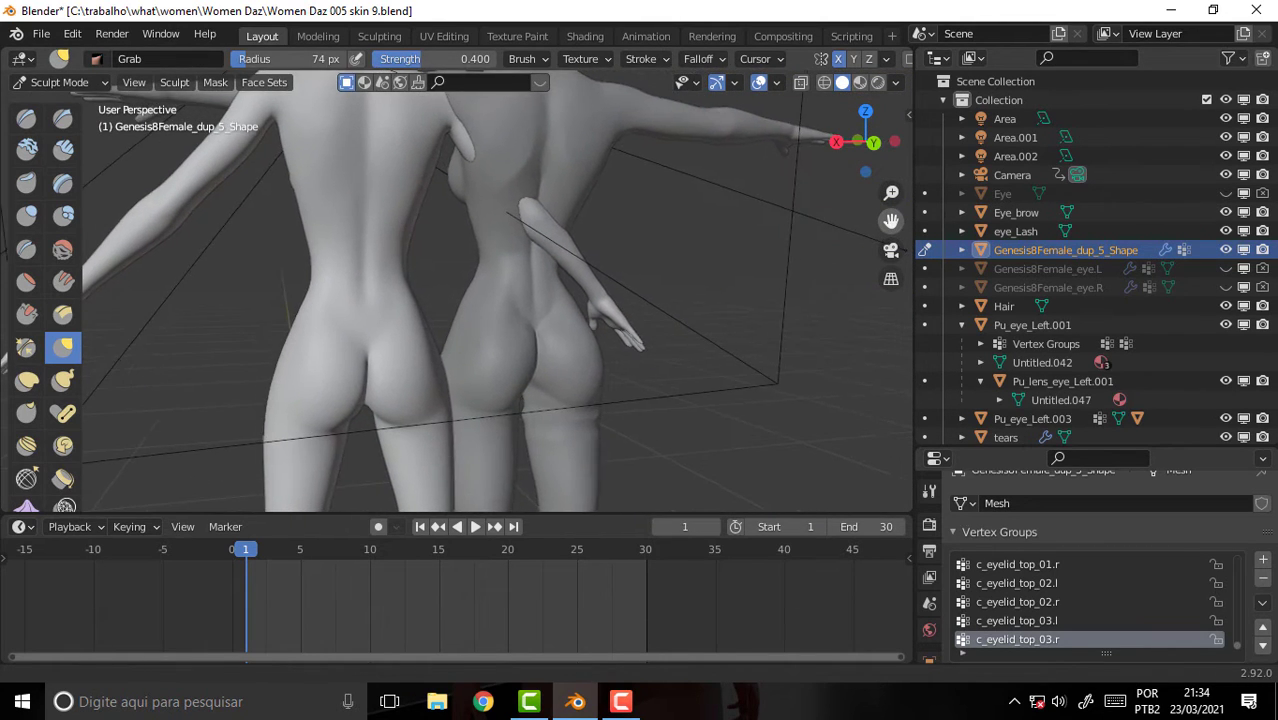
Step: Reshape the right figure's hip and buttock outline, mainly with the Grab brush
{"action": "left_click", "coordinate": [64, 217]}
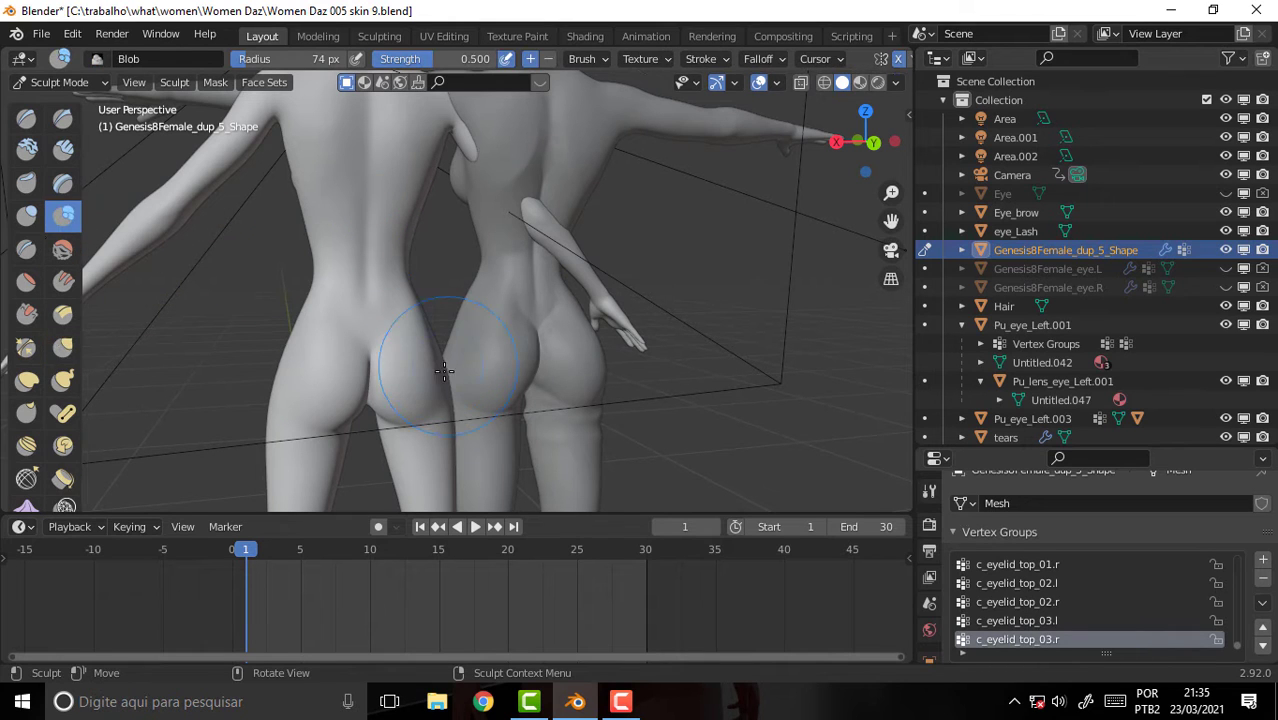
{"action": "left_click_drag", "start_coordinate": [414, 368], "coordinate": [417, 374]}
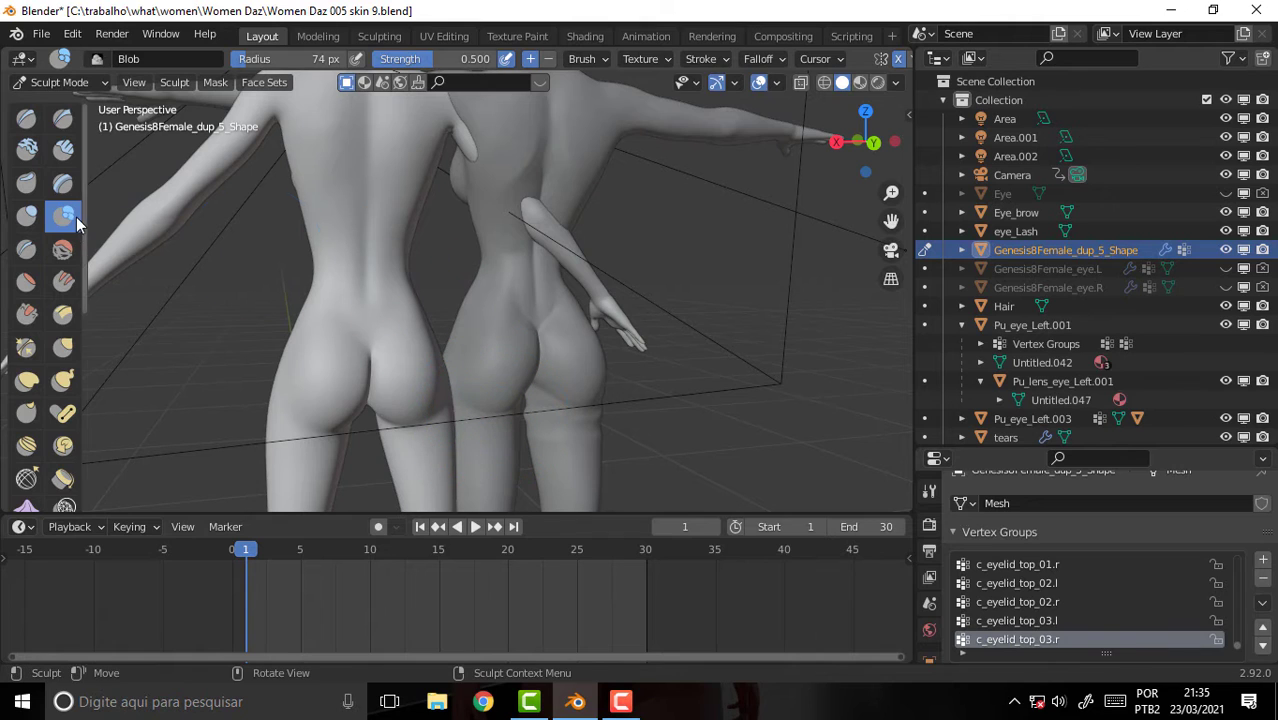
{"action": "left_click", "coordinate": [60, 347]}
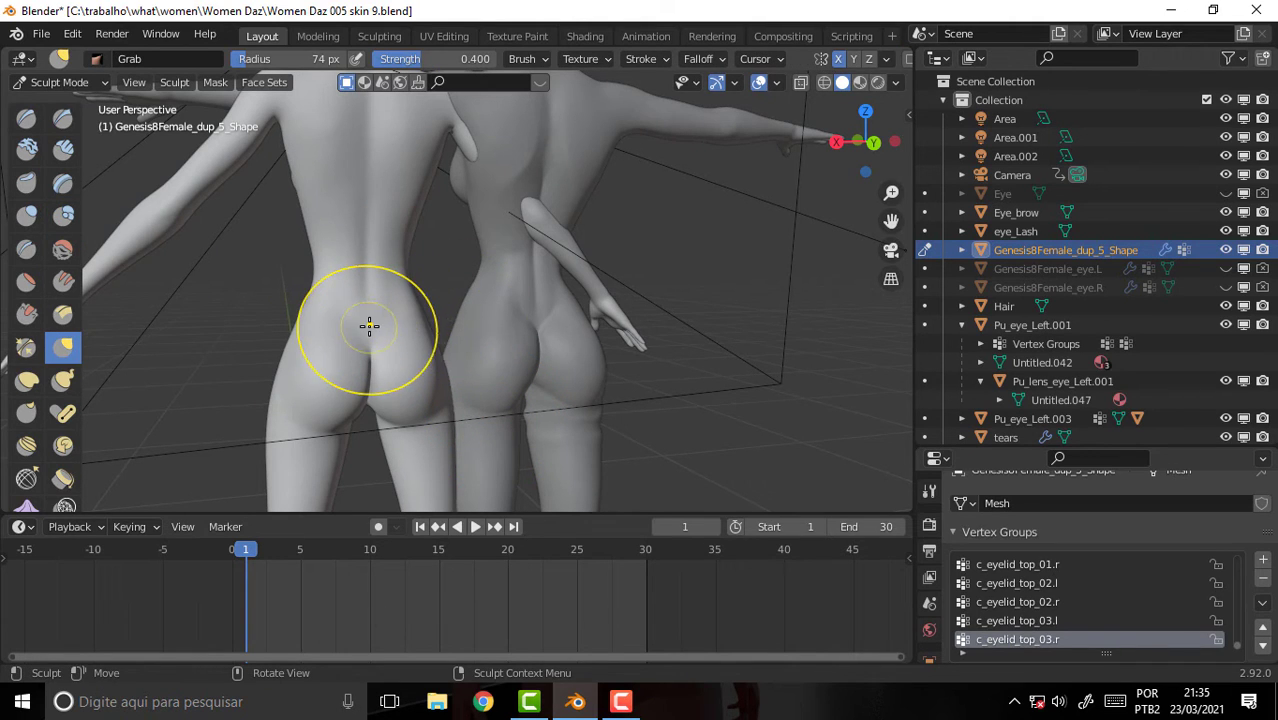
{"action": "left_click_drag", "start_coordinate": [372, 329], "coordinate": [374, 328]}
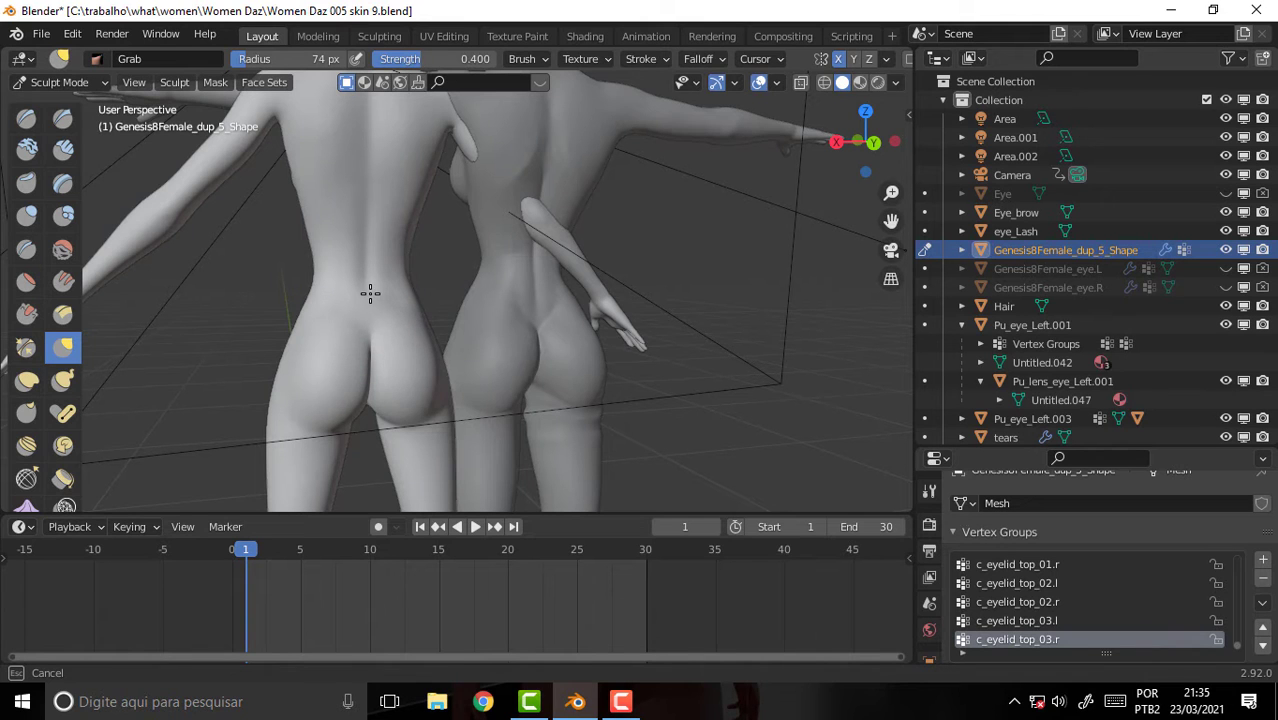
{"action": "left_click_drag", "start_coordinate": [370, 293], "coordinate": [371, 287]}
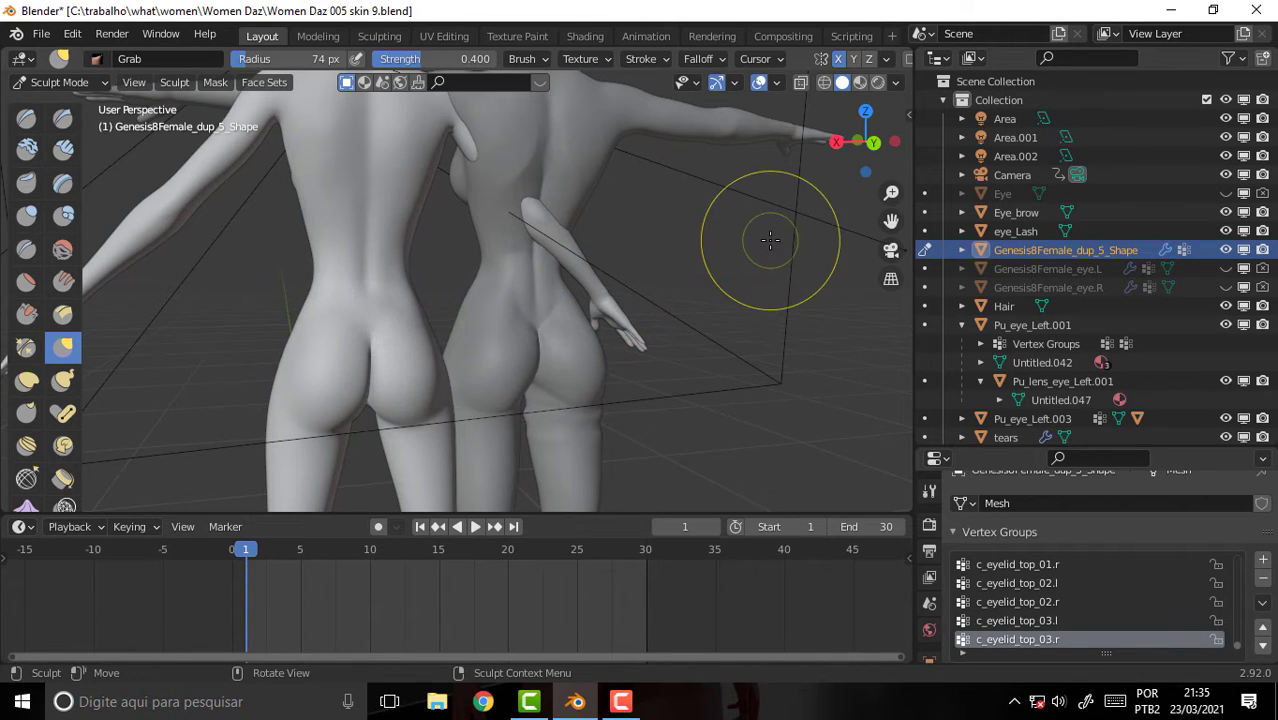
Step: Reframe the hips from behind and deepen the fold under the buttock with a 54 px Crease brush
{"action": "key", "text": "ctrl+KP_3"}
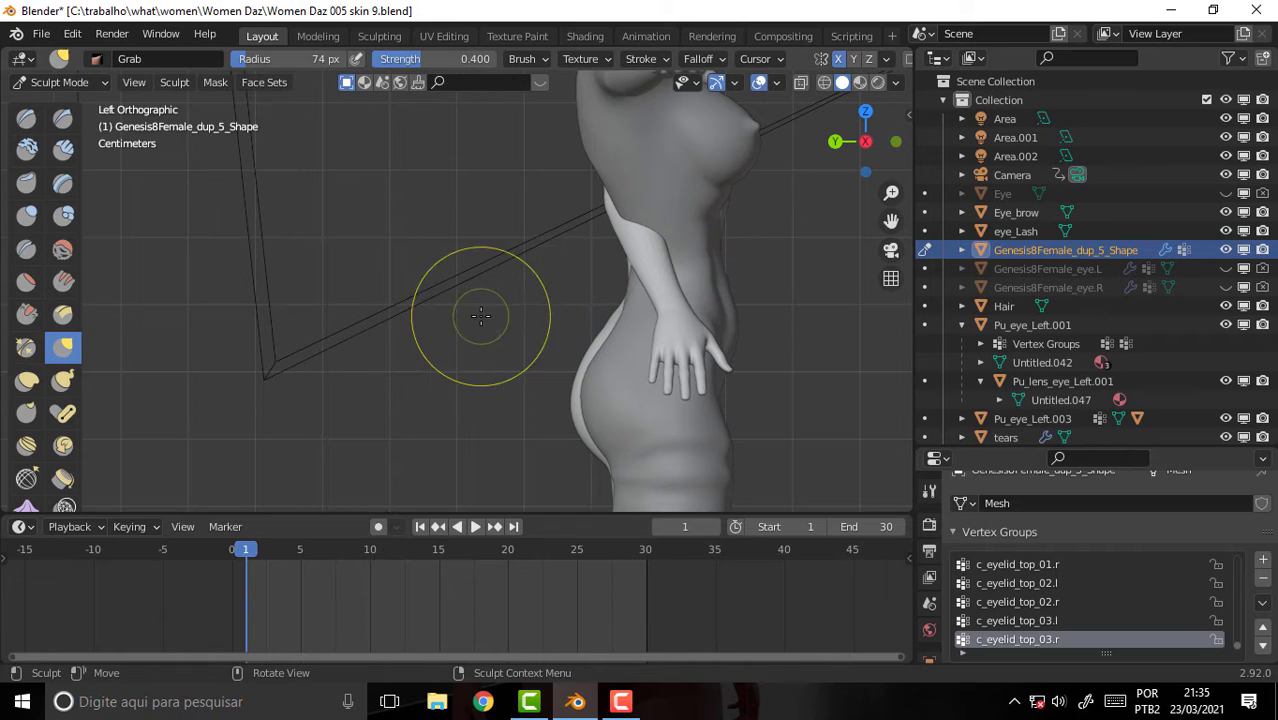
{"action": "middle_click_drag", "start_coordinate": [481, 316], "coordinate": [721, 298]}
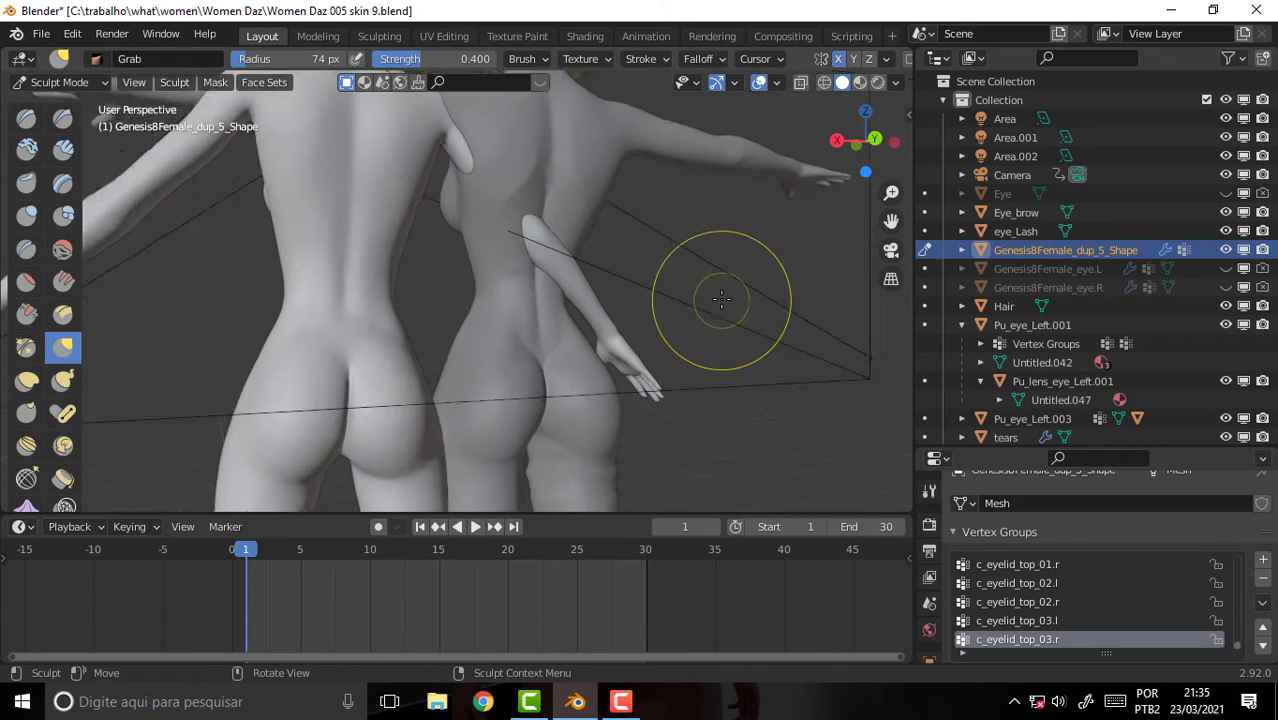
{"action": "scroll", "coordinate": [721, 298], "scroll_direction": "down", "scroll_amount": 2}
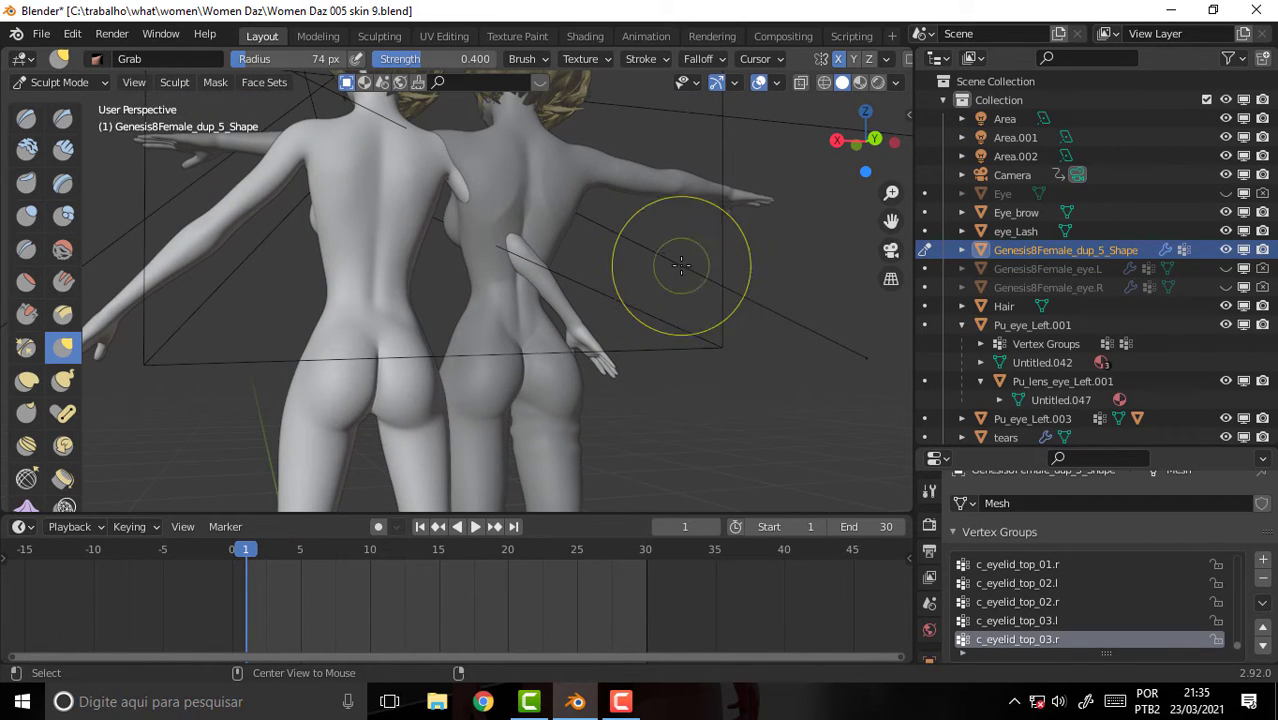
{"action": "left_click_drag", "start_coordinate": [891, 220], "coordinate": [793, 143]}
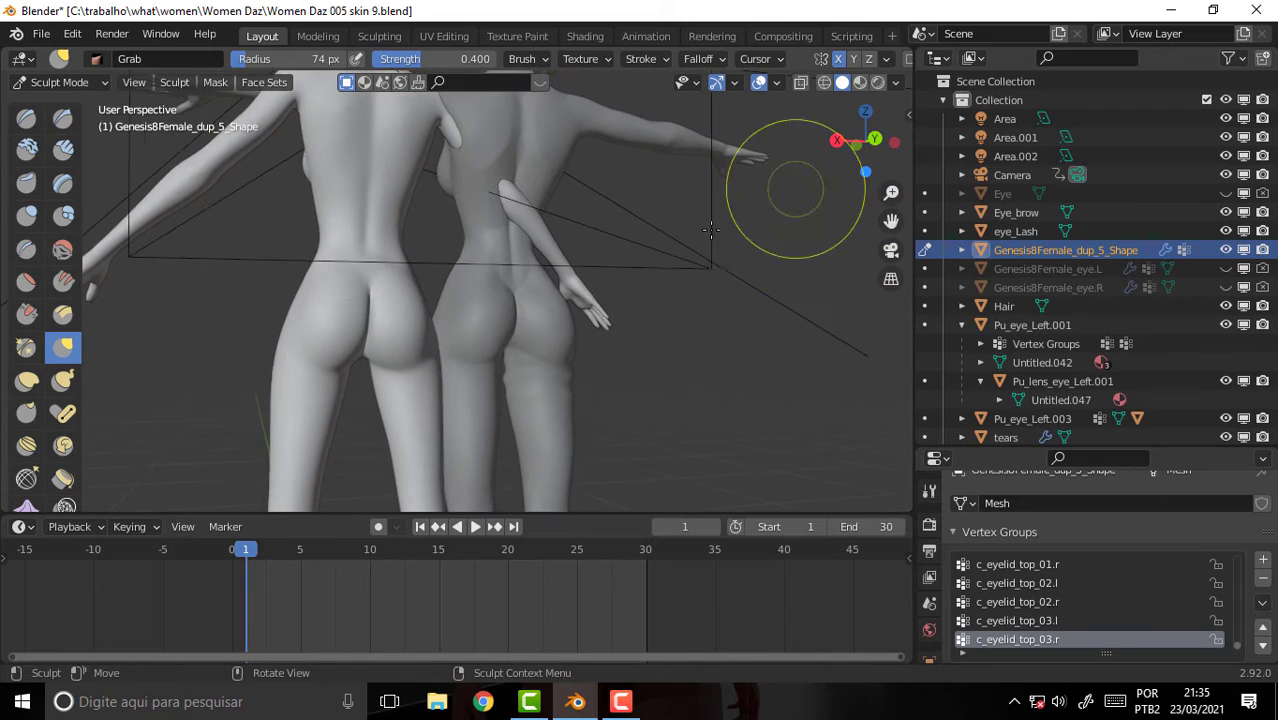
{"action": "mouse_move", "coordinate": [713, 251]}
{"action": "middle_mouse_down"}
{"action": "mouse_move", "coordinate": [663, 300]}
{"action": "mouse_move", "coordinate": [623, 314]}
{"action": "middle_mouse_up"}
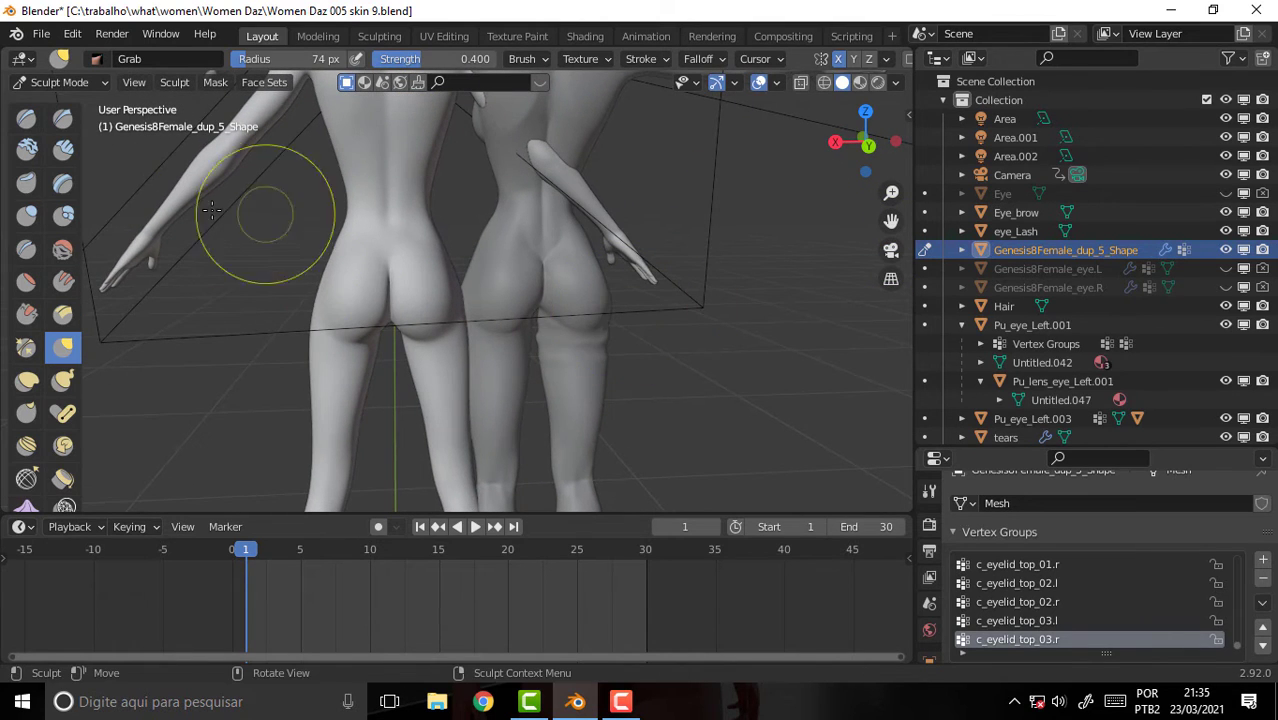
{"action": "key", "text": "f"}
{"action": "left_click", "coordinate": [421, 334]}
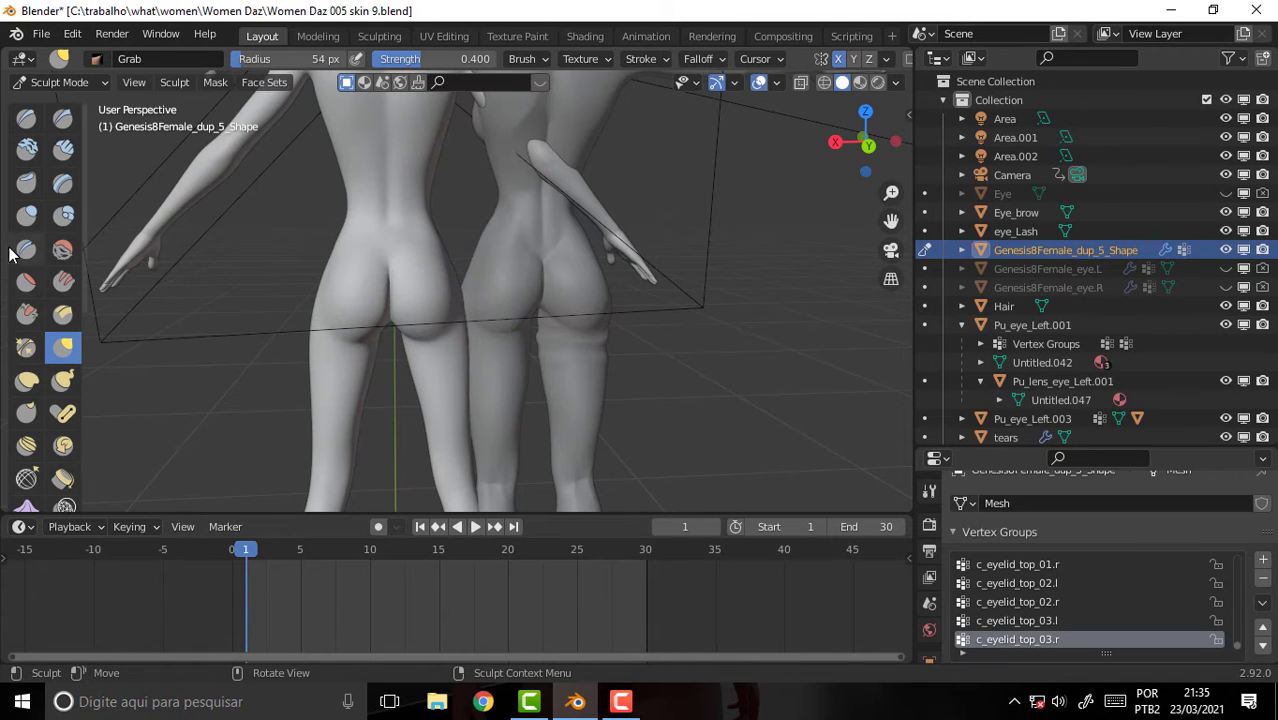
{"action": "left_click", "coordinate": [24, 250]}
{"action": "left_click_drag", "start_coordinate": [409, 334], "coordinate": [420, 340]}
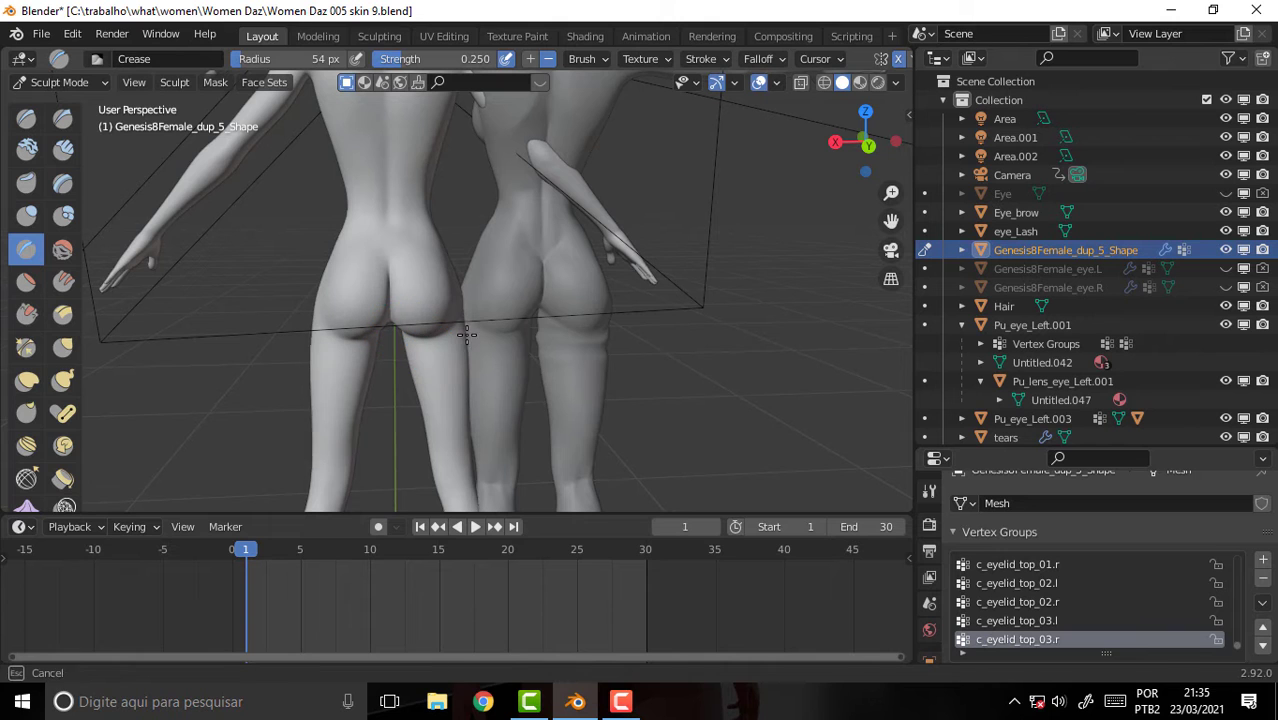
{"action": "key", "text": "KP_3"}
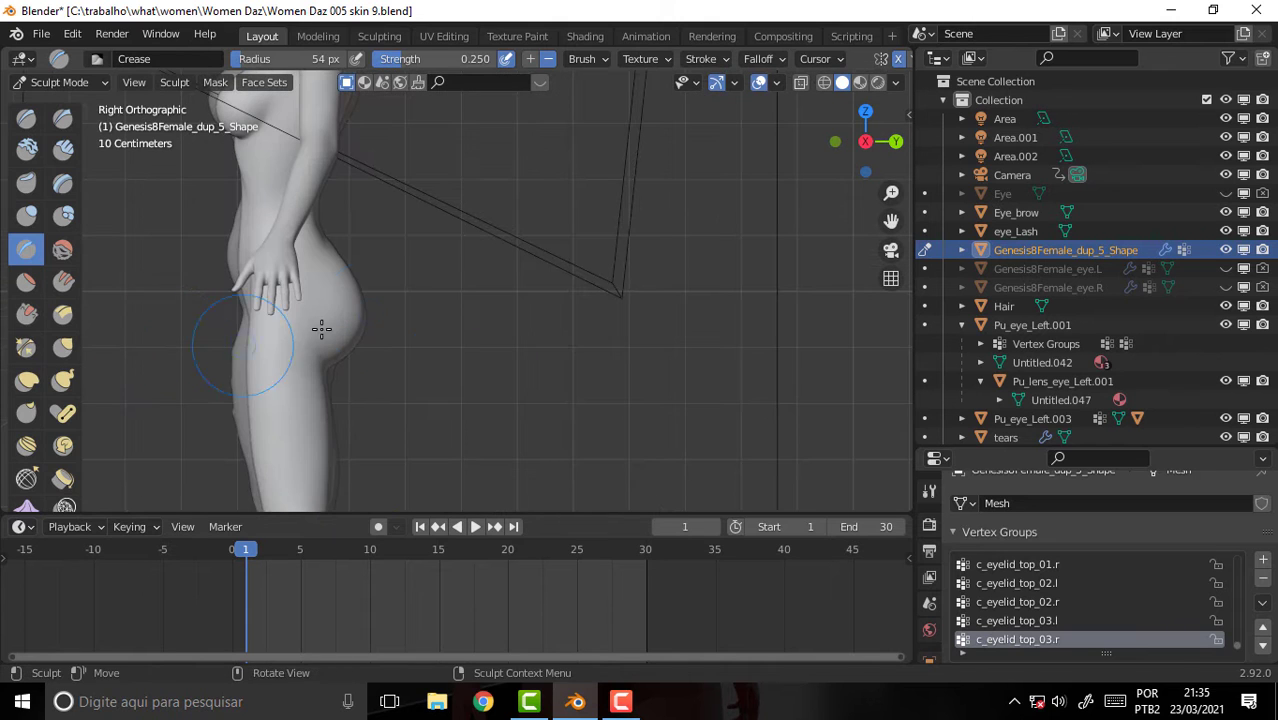
{"action": "middle_click_drag", "start_coordinate": [453, 270], "coordinate": [643, 288]}
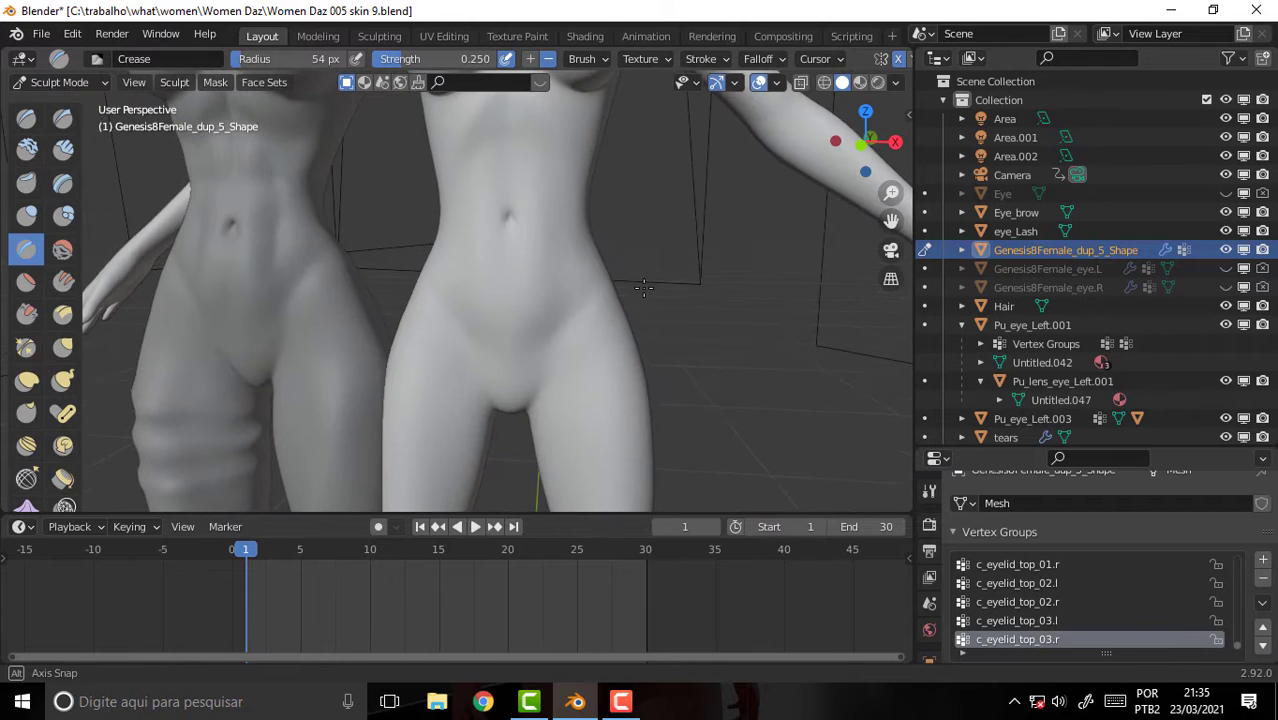
Step: Pull the lower belly into shape with the Grab brush at 115 px radius
{"action": "left_click", "coordinate": [62, 346]}
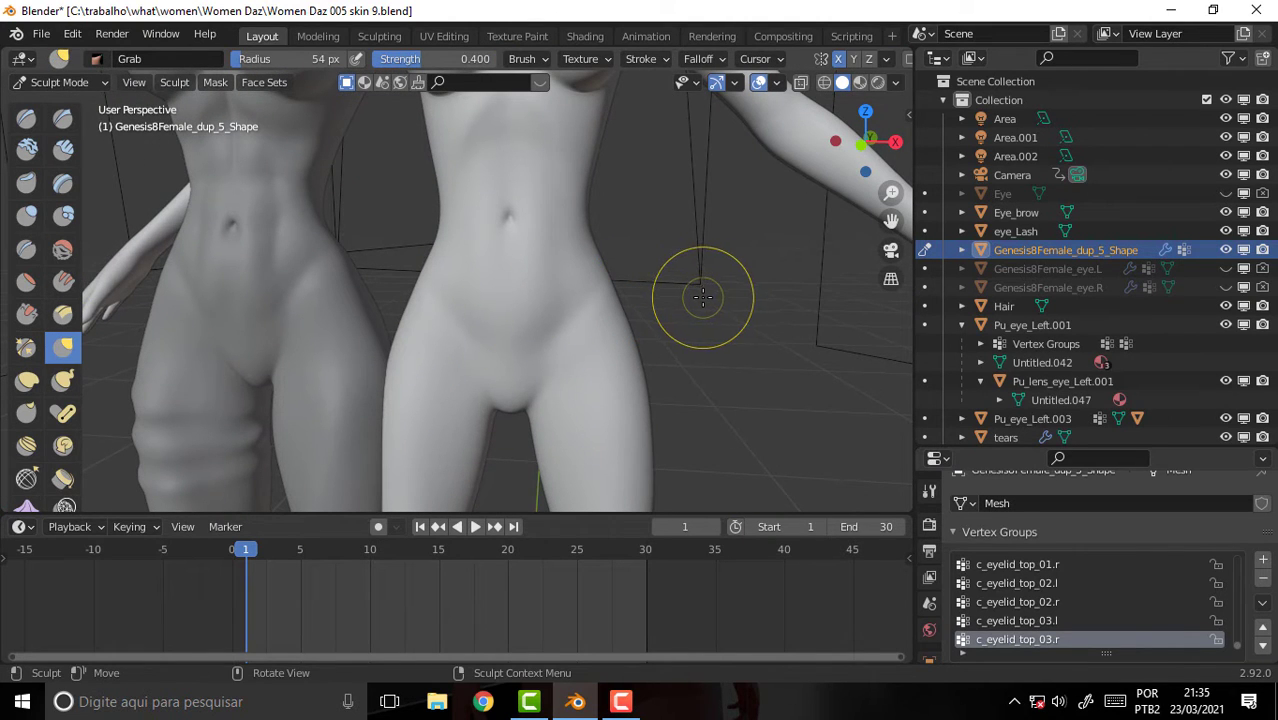
{"action": "key", "text": "f"}
{"action": "left_click", "coordinate": [818, 296]}
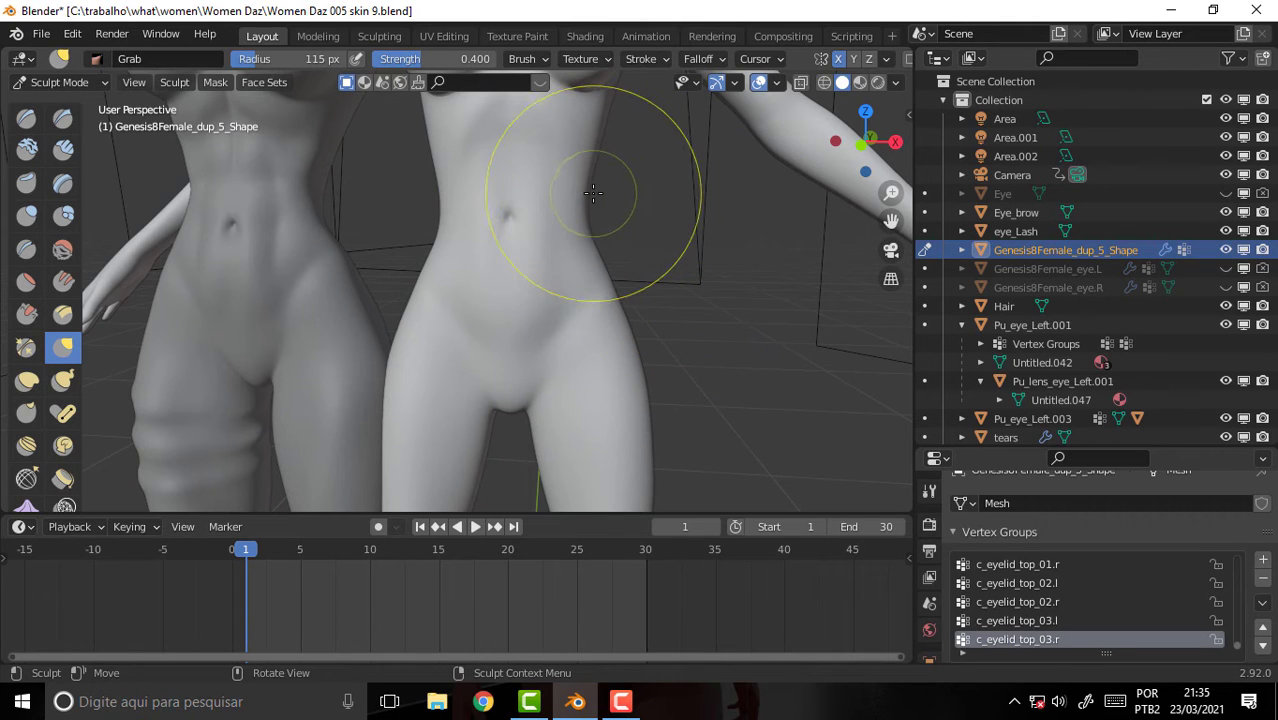
{"action": "mouse_move", "coordinate": [594, 193]}
{"action": "left_mouse_down"}
{"action": "mouse_move", "coordinate": [545, 222]}
{"action": "mouse_move", "coordinate": [531, 278]}
{"action": "mouse_move", "coordinate": [545, 294]}
{"action": "mouse_move", "coordinate": [530, 292]}
{"action": "left_mouse_up"}
{"action": "mouse_move", "coordinate": [530, 292]}
{"action": "left_mouse_down"}
{"action": "mouse_move", "coordinate": [518, 293]}
{"action": "mouse_move", "coordinate": [530, 290]}
{"action": "left_mouse_up"}
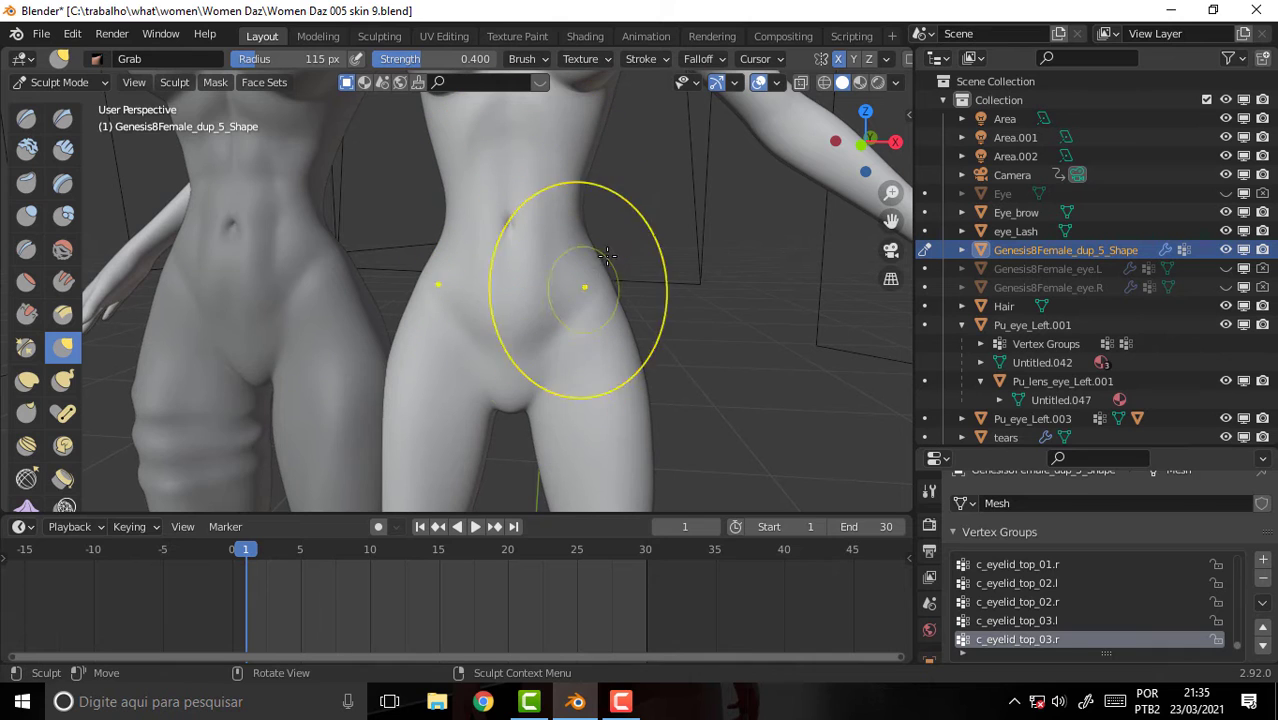
Step: In side view, reshape the belly profile, front of the thigh and the knee area
{"action": "scroll", "coordinate": [700, 245], "scroll_direction": "down", "scroll_amount": 3}
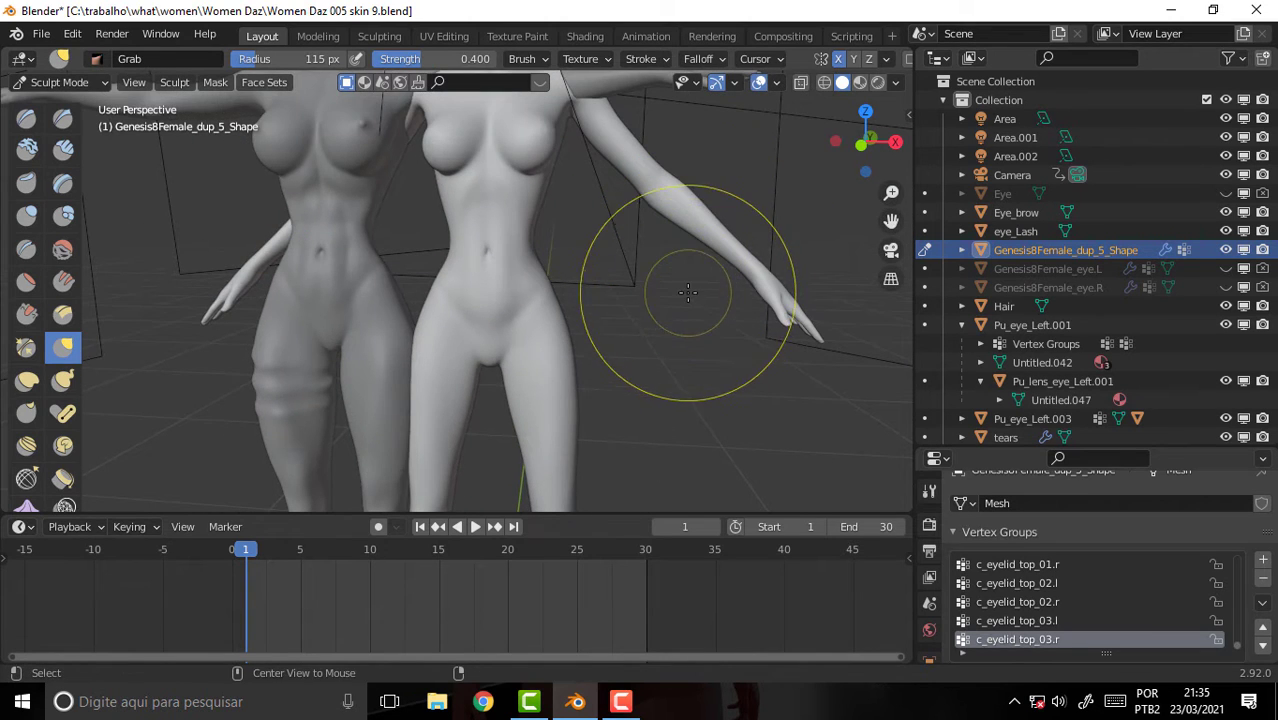
{"action": "middle_click_drag", "start_coordinate": [656, 257], "coordinate": [676, 294], "text": "alt"}
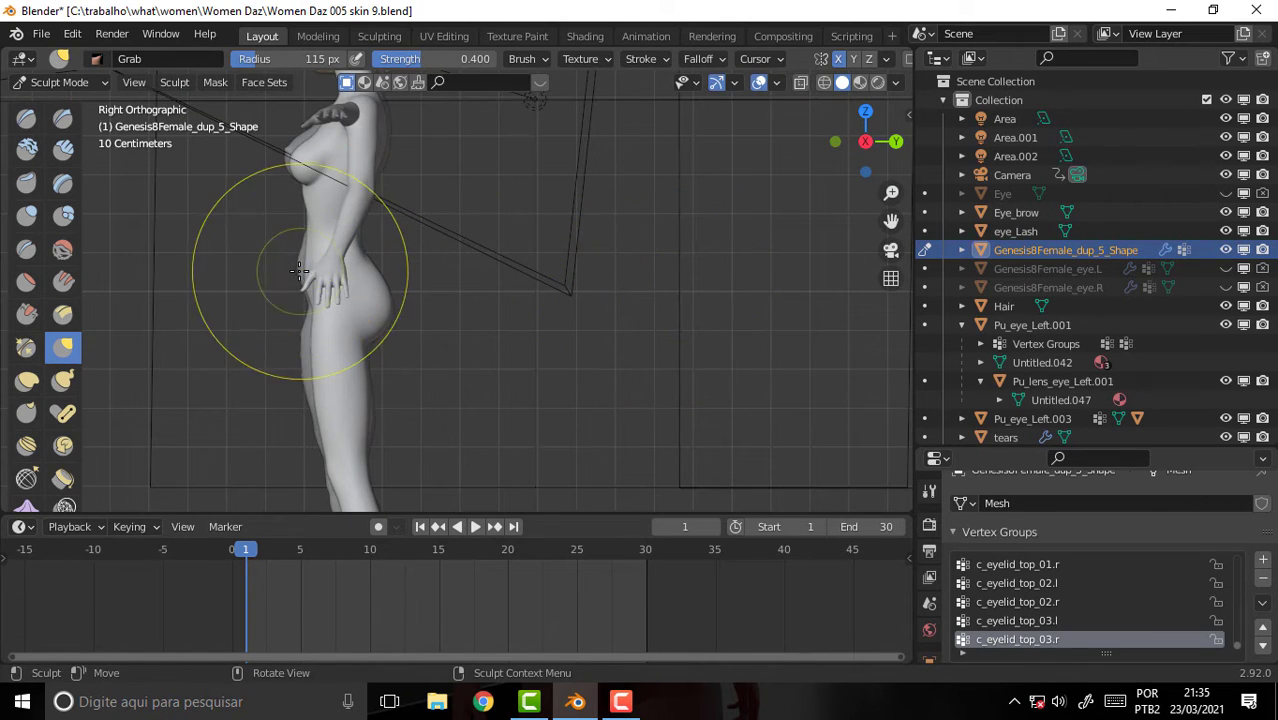
{"action": "mouse_move", "coordinate": [287, 276]}
{"action": "left_mouse_down"}
{"action": "mouse_move", "coordinate": [293, 263]}
{"action": "mouse_move", "coordinate": [302, 318]}
{"action": "mouse_move", "coordinate": [310, 225]}
{"action": "left_mouse_up"}
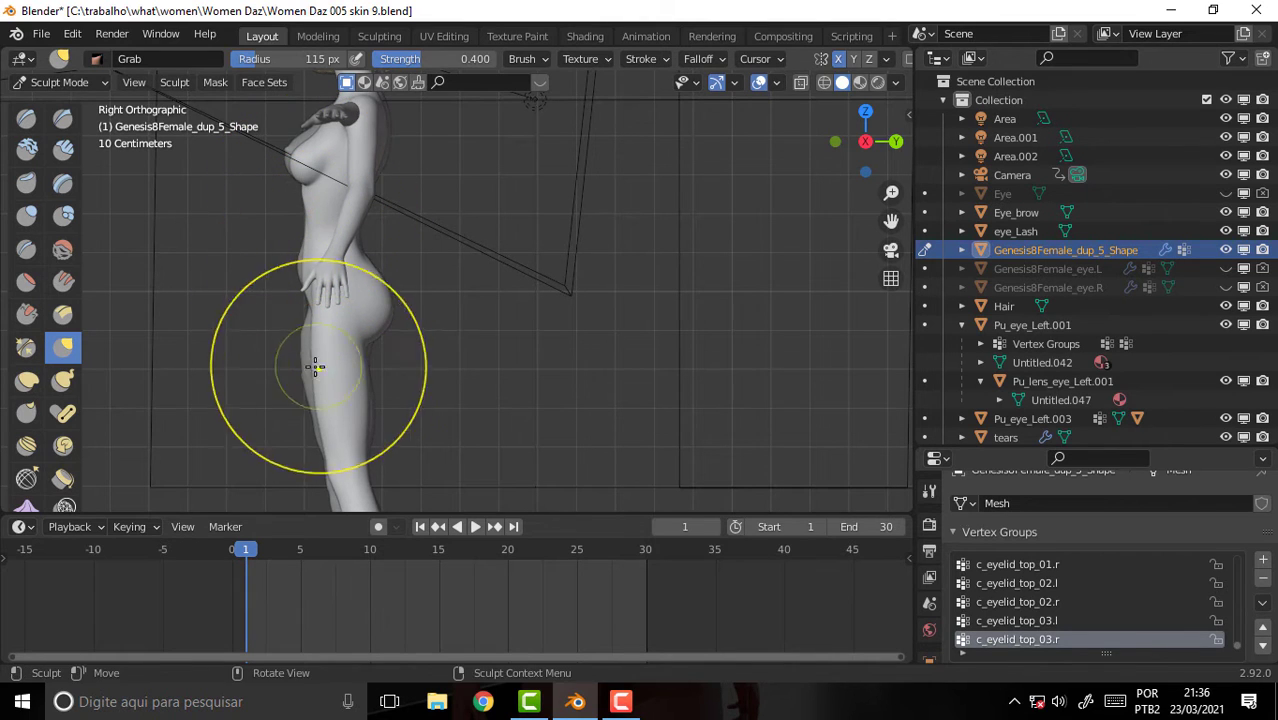
{"action": "left_click_drag", "start_coordinate": [313, 348], "coordinate": [285, 340]}
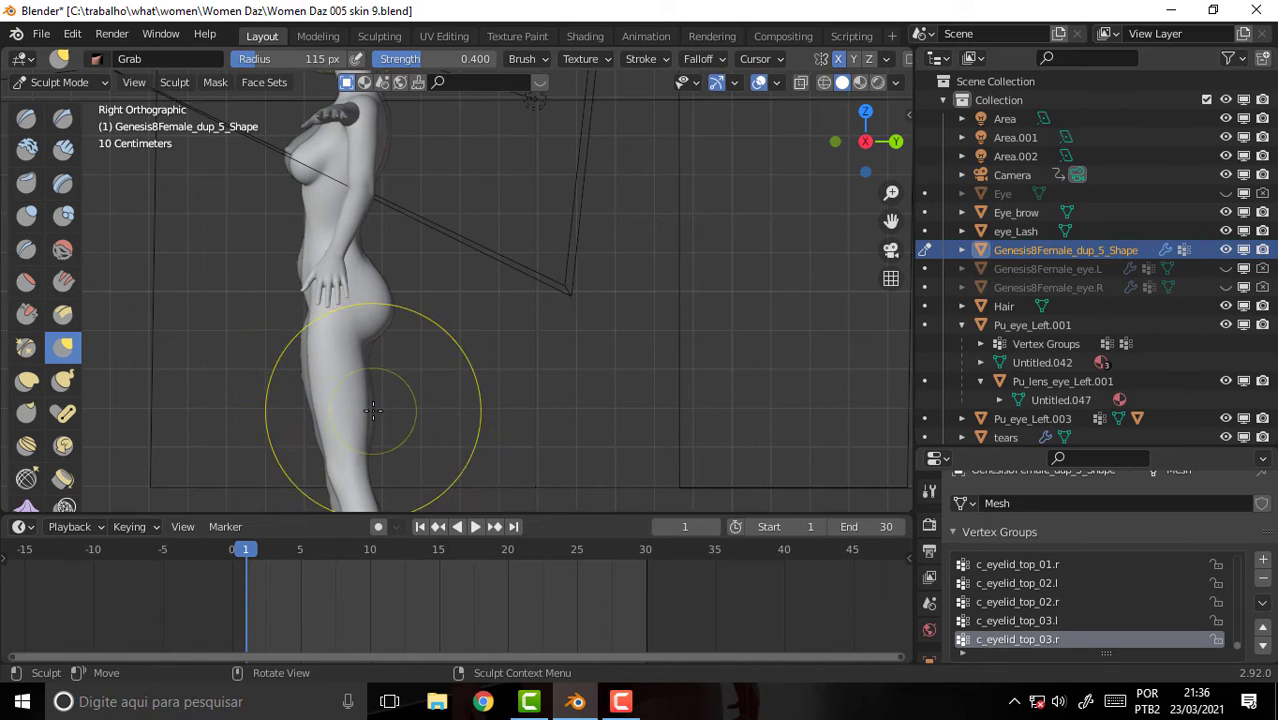
{"action": "left_click_drag", "start_coordinate": [357, 408], "coordinate": [372, 405]}
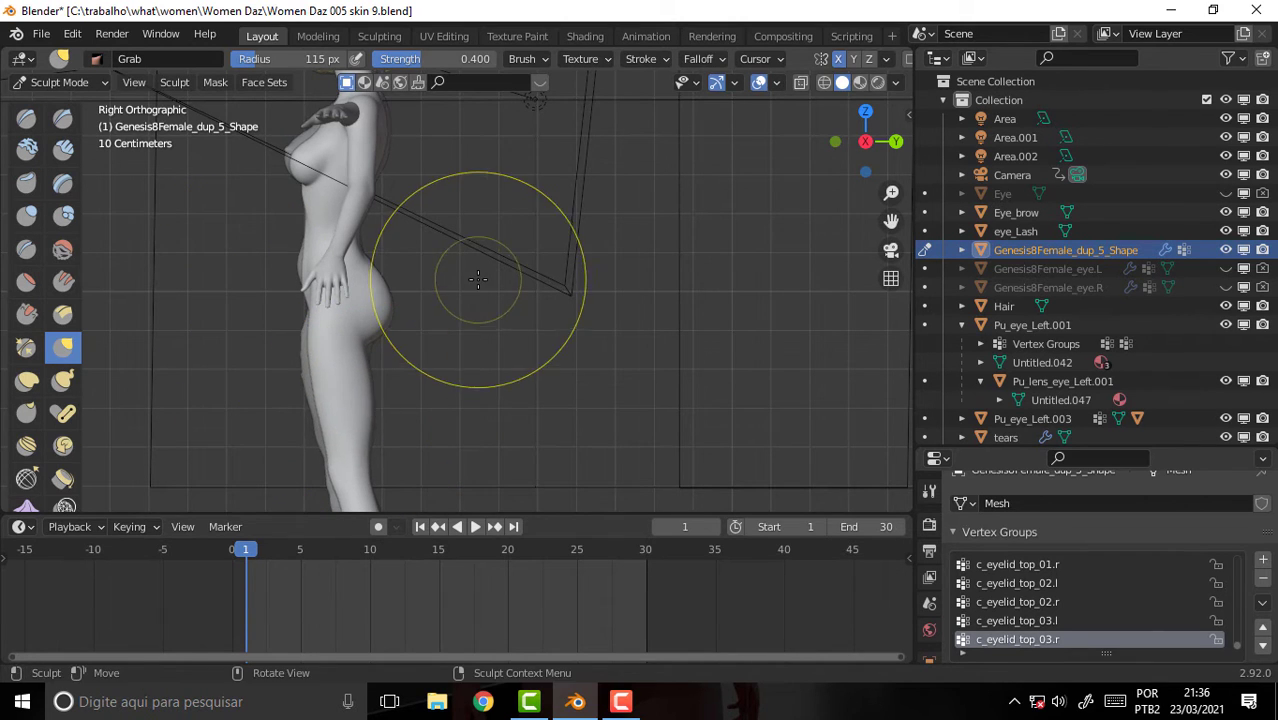
{"action": "mouse_move", "coordinate": [477, 279]}
{"action": "middle_mouse_down"}
{"action": "mouse_move", "coordinate": [390, 278]}
{"action": "mouse_move", "coordinate": [792, 290]}
{"action": "middle_mouse_up"}
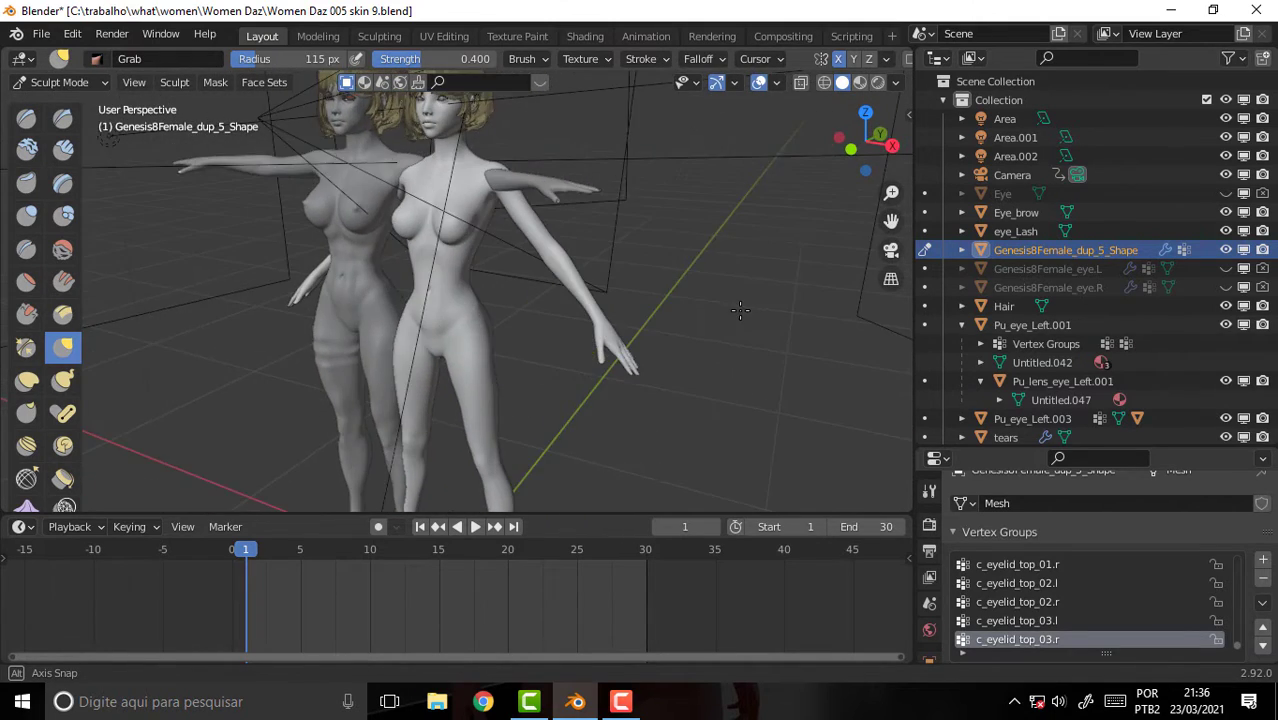
Step: Orbit and pan the viewport to show both figures' upper bodies
{"action": "middle_click_drag", "start_coordinate": [811, 291], "coordinate": [760, 288]}
{"action": "scroll", "coordinate": [784, 277], "scroll_direction": "down", "scroll_amount": 2}
{"action": "scroll", "coordinate": [784, 277], "scroll_direction": "up", "scroll_amount": 3}
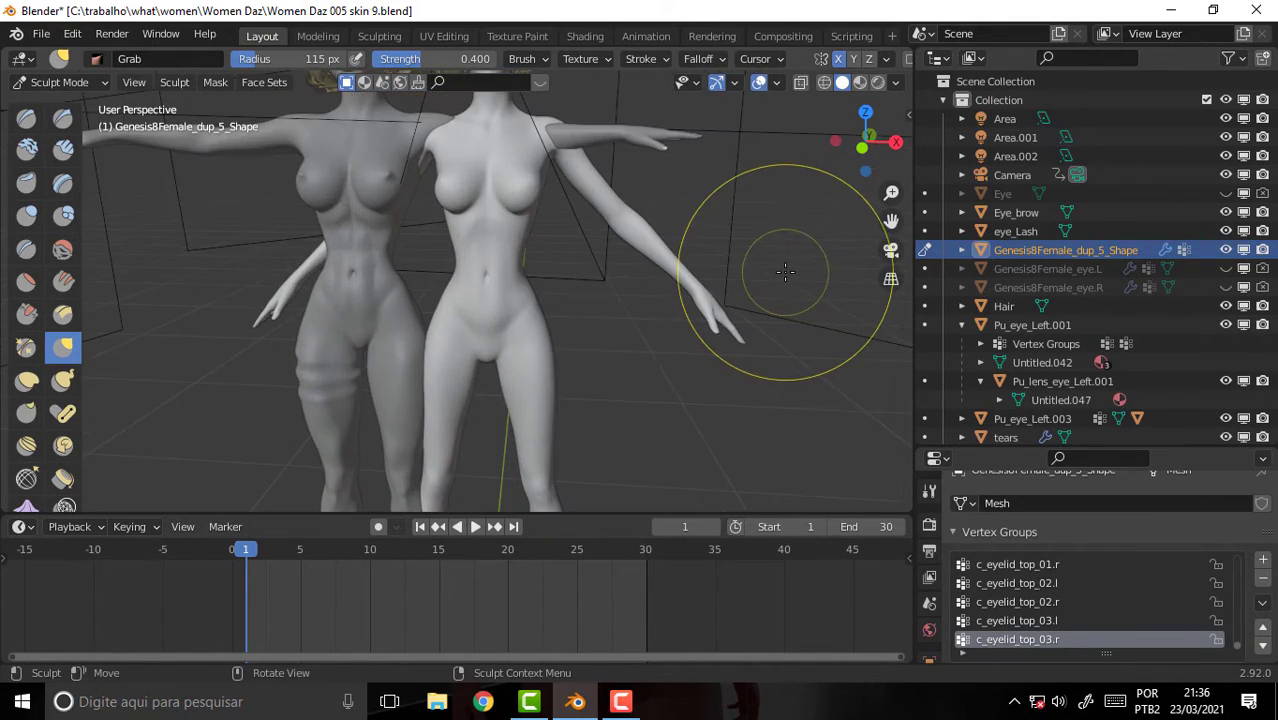
{"action": "left_click_drag", "start_coordinate": [891, 220], "coordinate": [940, 330]}
{"action": "left_click_drag", "start_coordinate": [891, 220], "coordinate": [891, 205]}
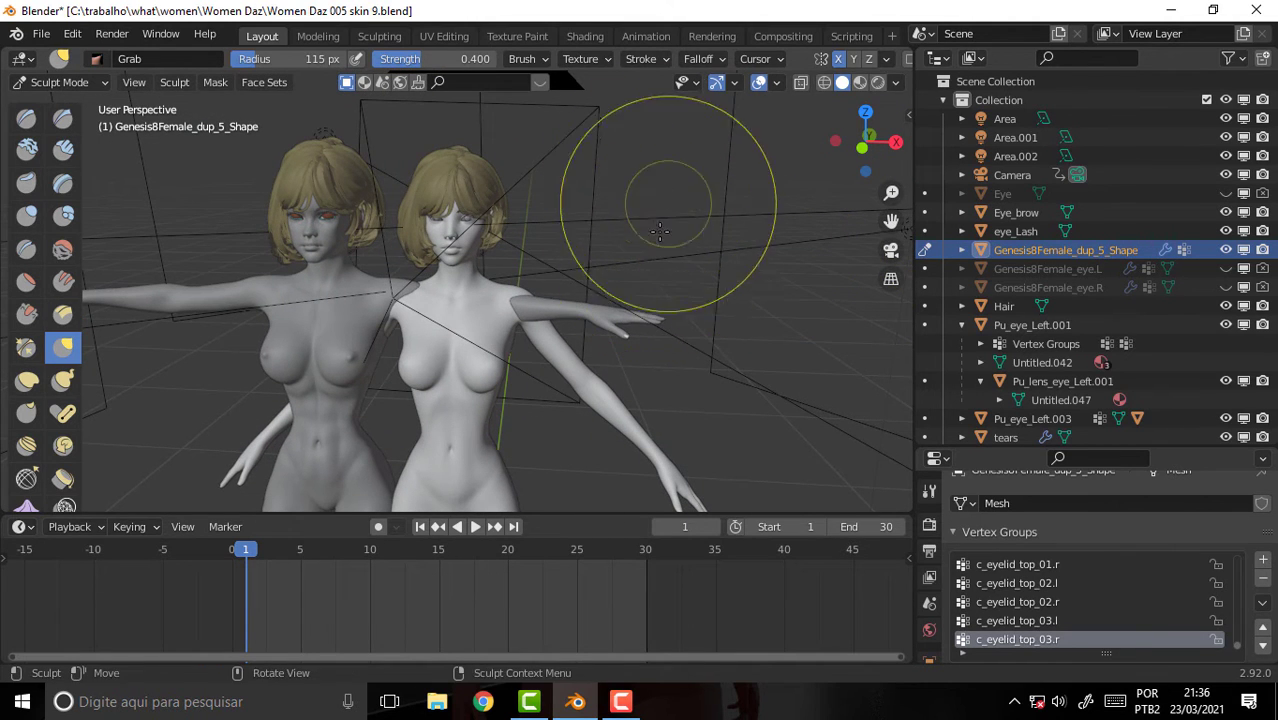
{"action": "mouse_move", "coordinate": [651, 212]}
{"action": "middle_mouse_down"}
{"action": "mouse_move", "coordinate": [664, 238]}
{"action": "mouse_move", "coordinate": [640, 245]}
{"action": "middle_mouse_up"}
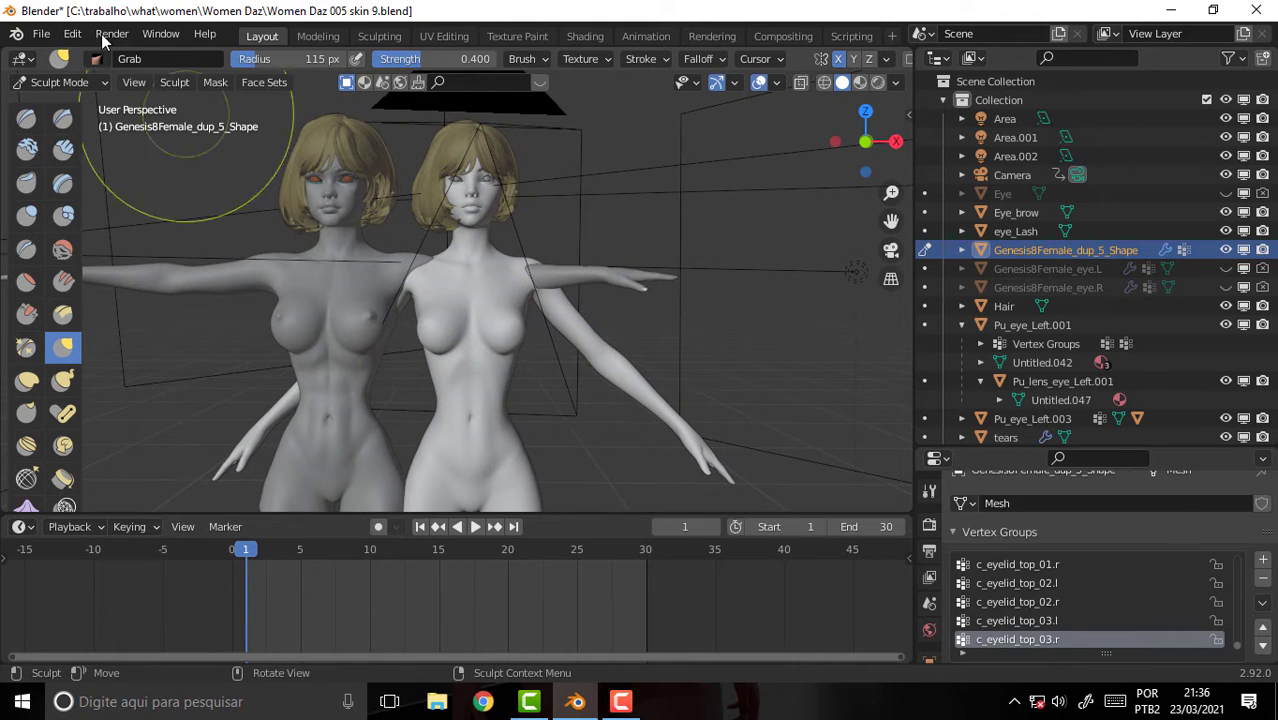
Step: Open recent file Women Daz 005 skin 10.blend without saving, then frame the torsos and arms
{"action": "left_click", "coordinate": [41, 33]}
{"action": "mouse_move", "coordinate": [84, 92]}
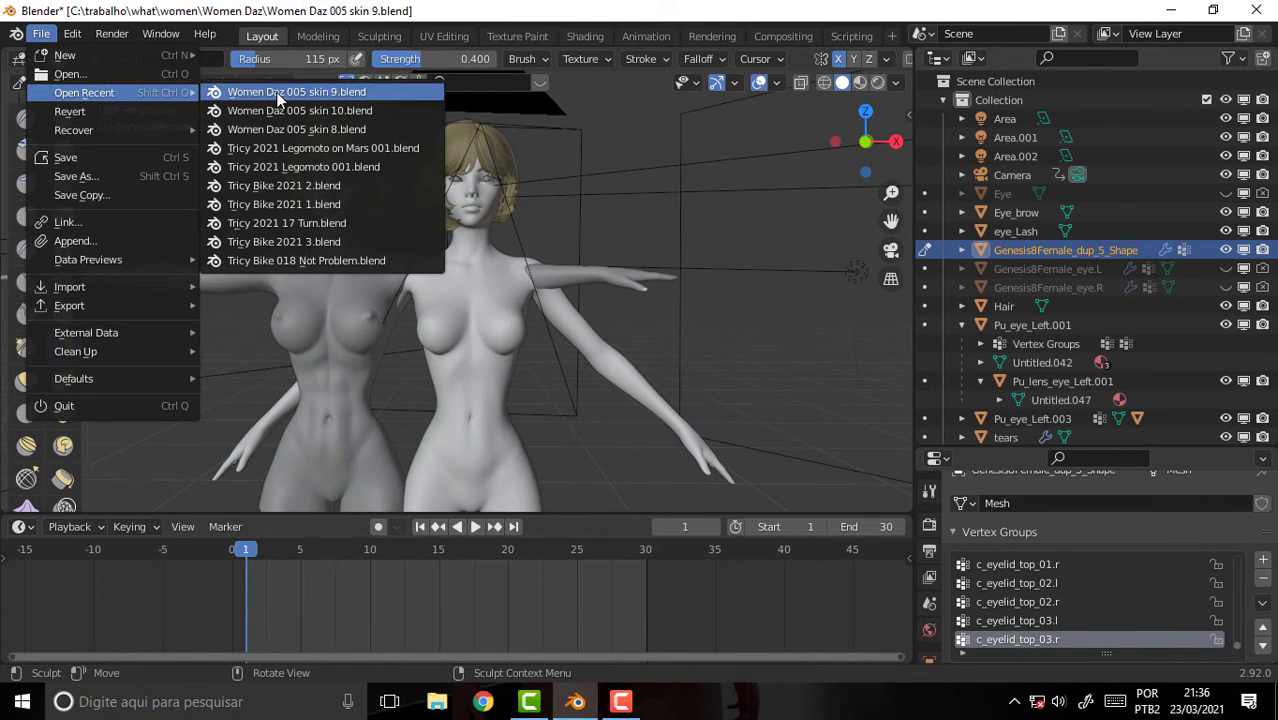
{"action": "left_click", "coordinate": [250, 111]}
{"action": "left_click", "coordinate": [682, 389]}
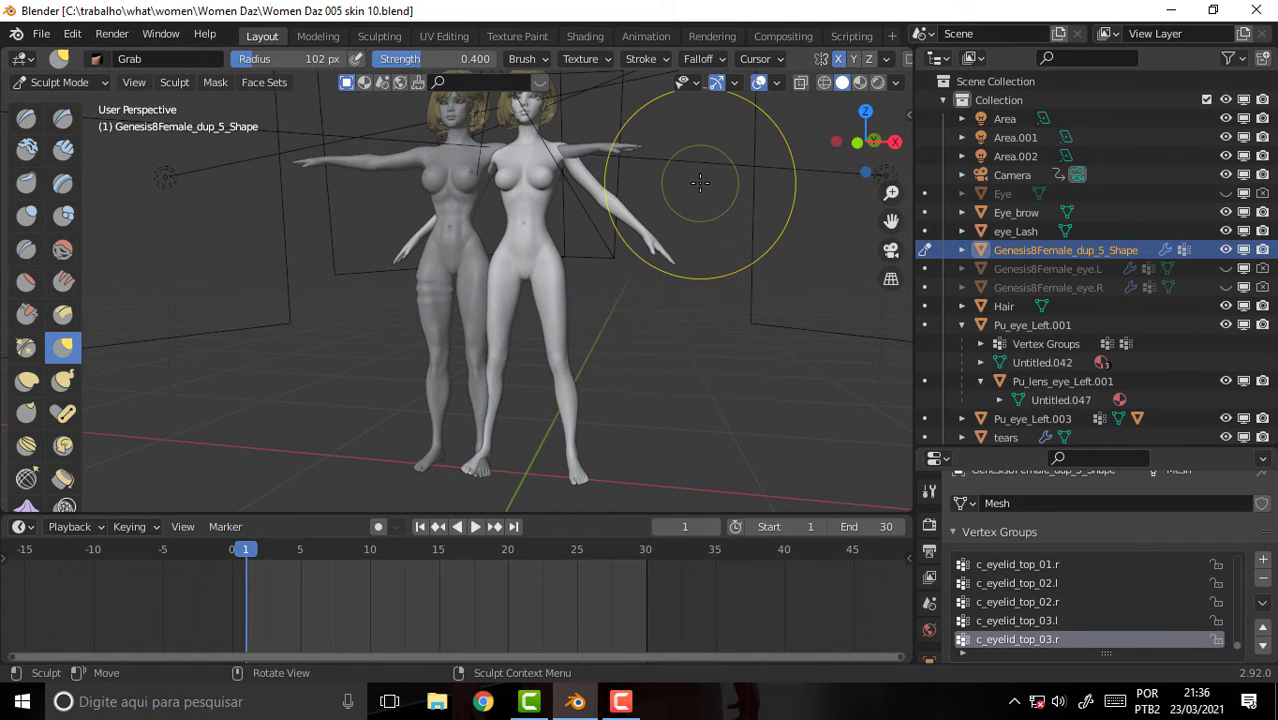
{"action": "scroll", "coordinate": [706, 176], "scroll_direction": "up", "scroll_amount": 4}
{"action": "left_click_drag", "start_coordinate": [891, 221], "coordinate": [496, 368]}
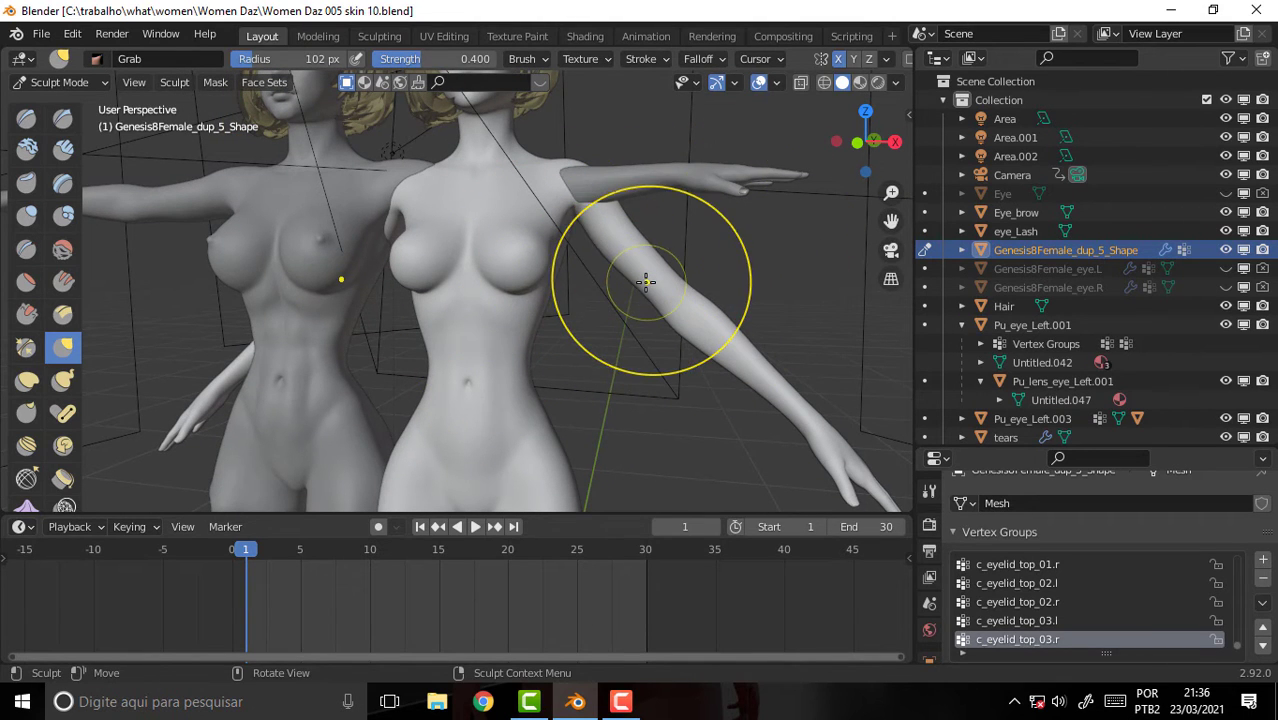
Step: Switch viewport shading to Material Preview to show skin textures, zooming toward the chests
{"action": "key", "text": "z"}
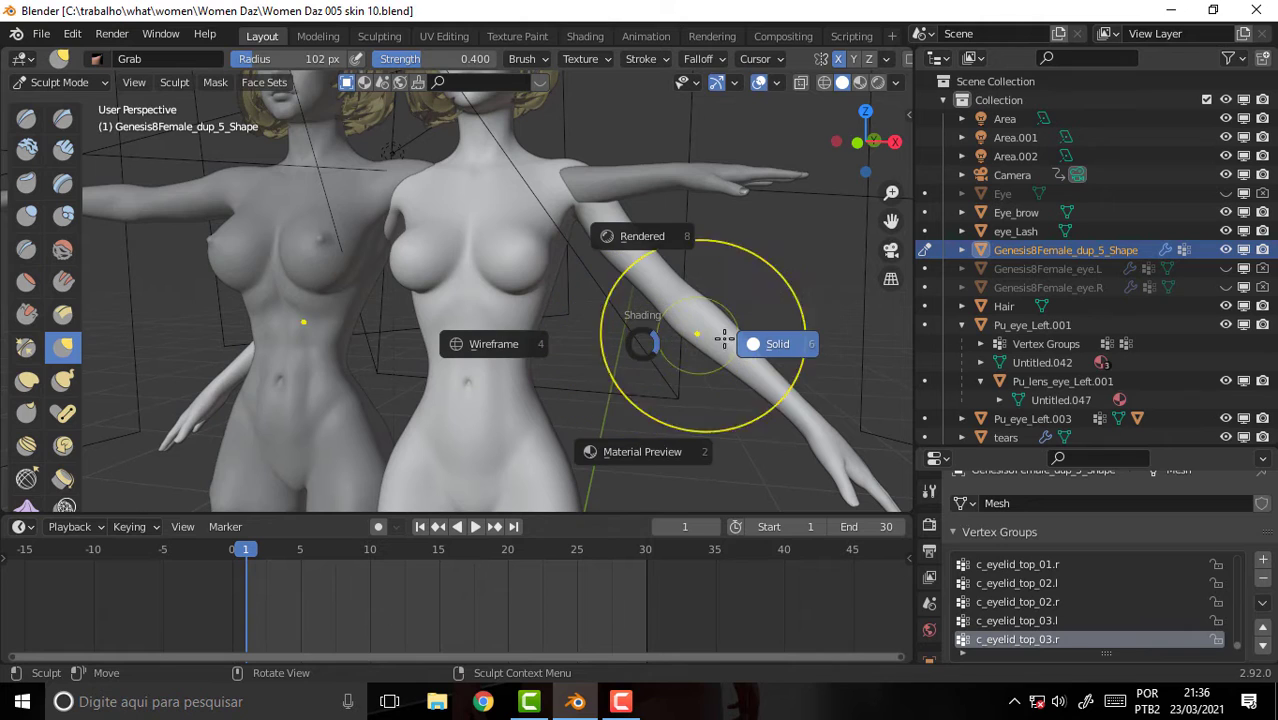
{"action": "left_click", "coordinate": [688, 397]}
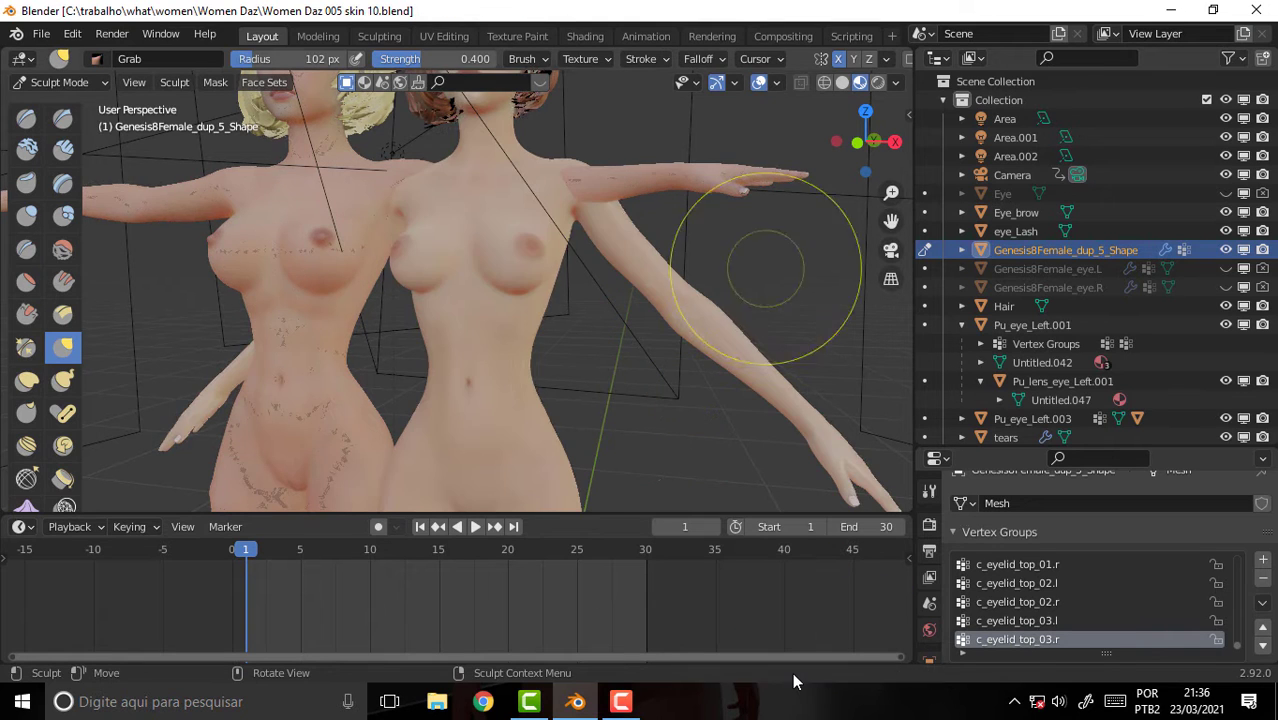
{"action": "scroll", "coordinate": [745, 180], "scroll_direction": "up", "scroll_amount": 4}
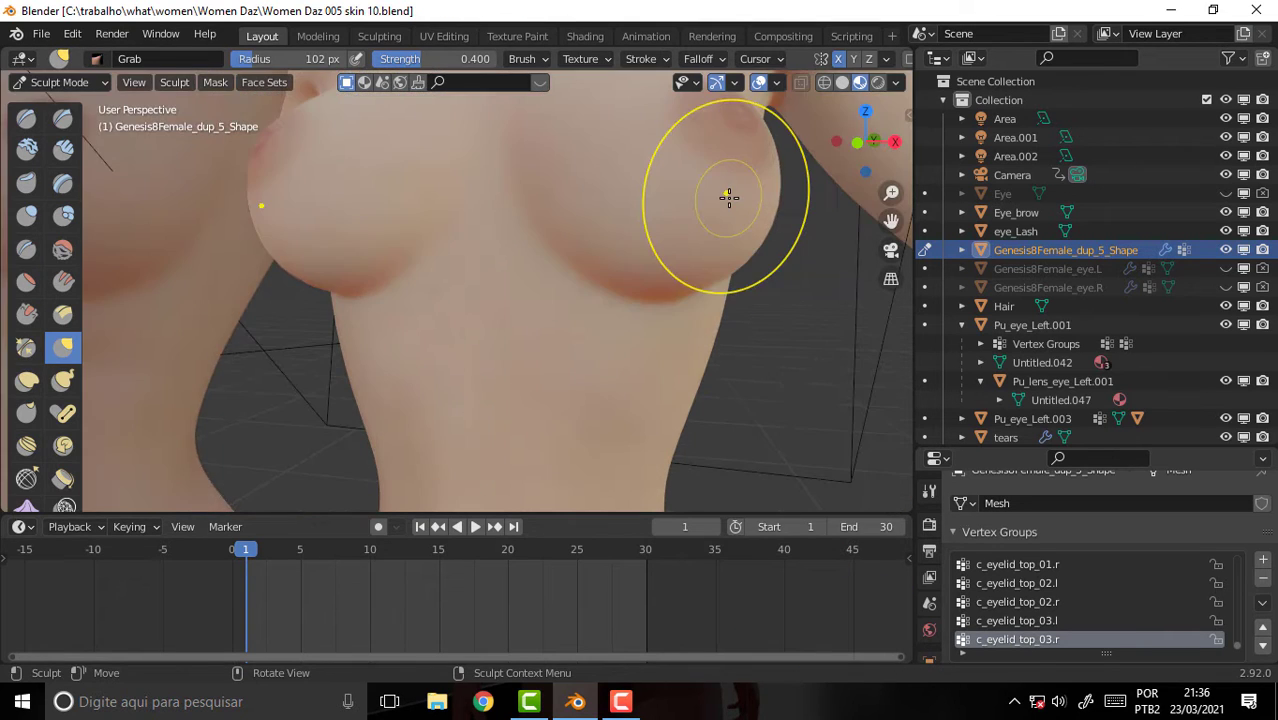
{"action": "scroll", "coordinate": [728, 196], "scroll_direction": "down", "scroll_amount": 1}
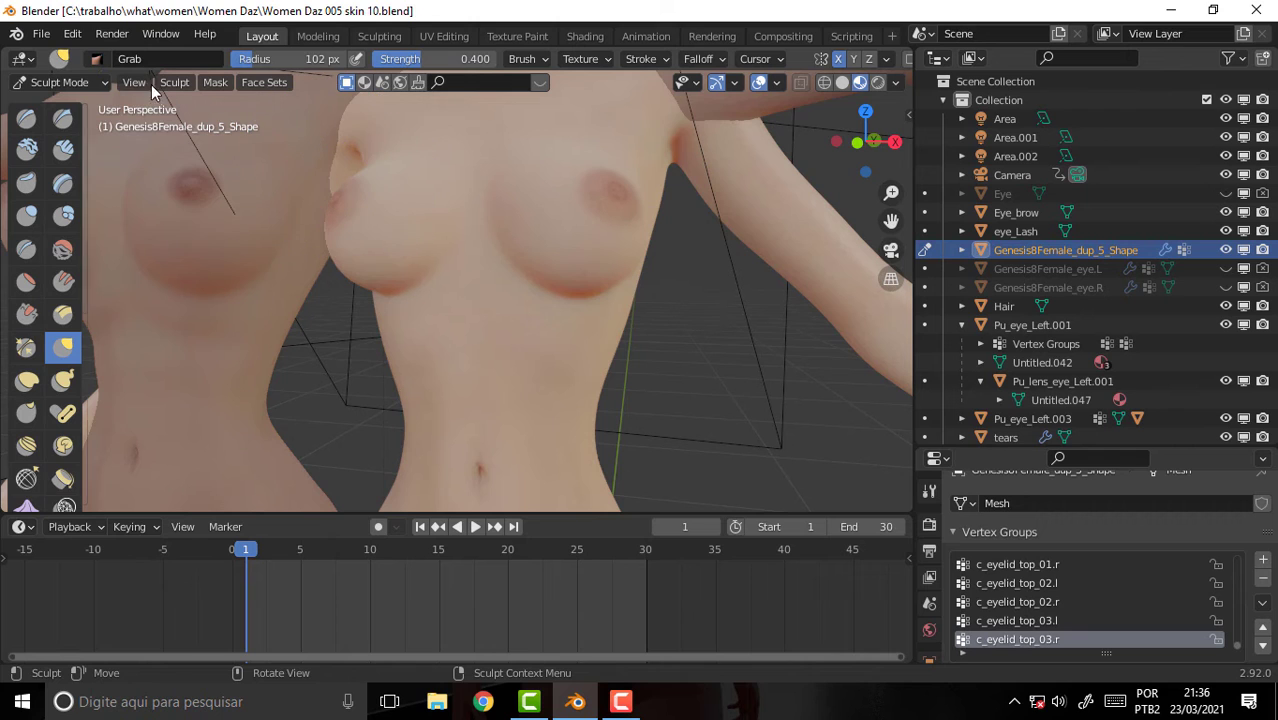
Step: Switch the reshaped body mesh into Edit Mode
{"action": "left_click", "coordinate": [68, 84]}
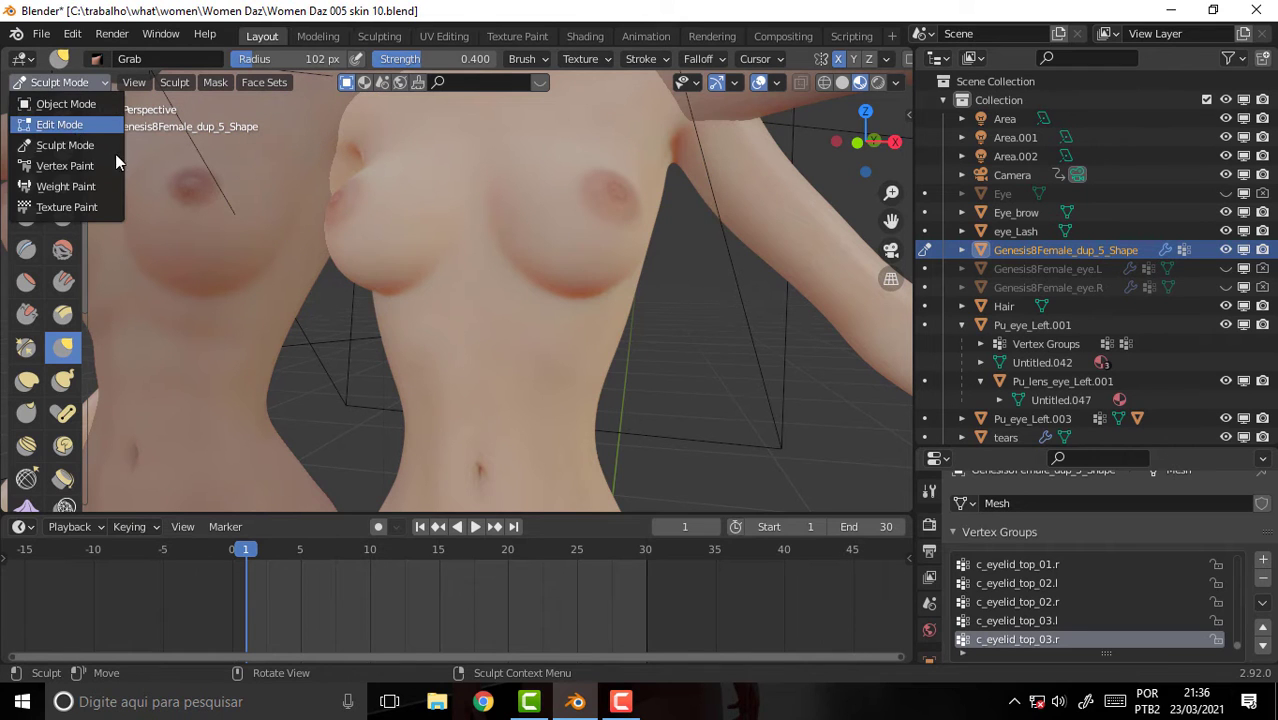
{"action": "key", "text": "Return"}
{"action": "scroll", "coordinate": [663, 242], "scroll_direction": "up", "scroll_amount": 5}
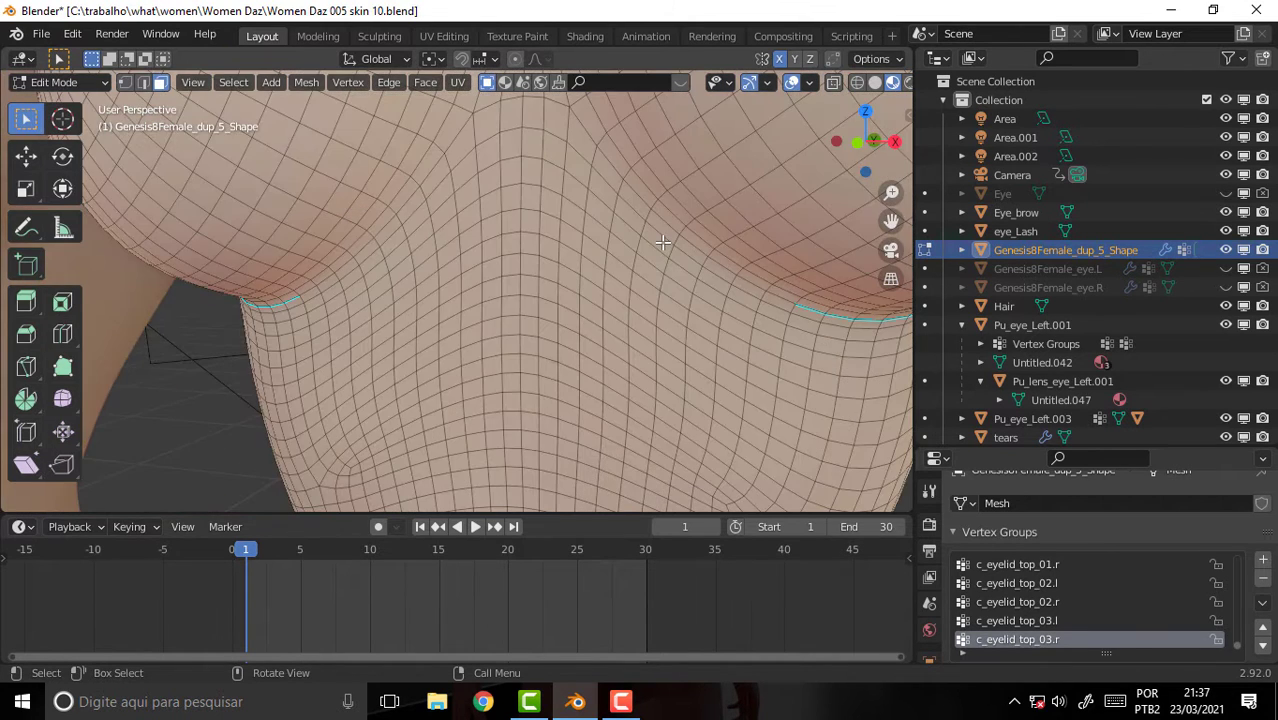
{"action": "scroll", "coordinate": [663, 242], "scroll_direction": "down", "scroll_amount": 3}
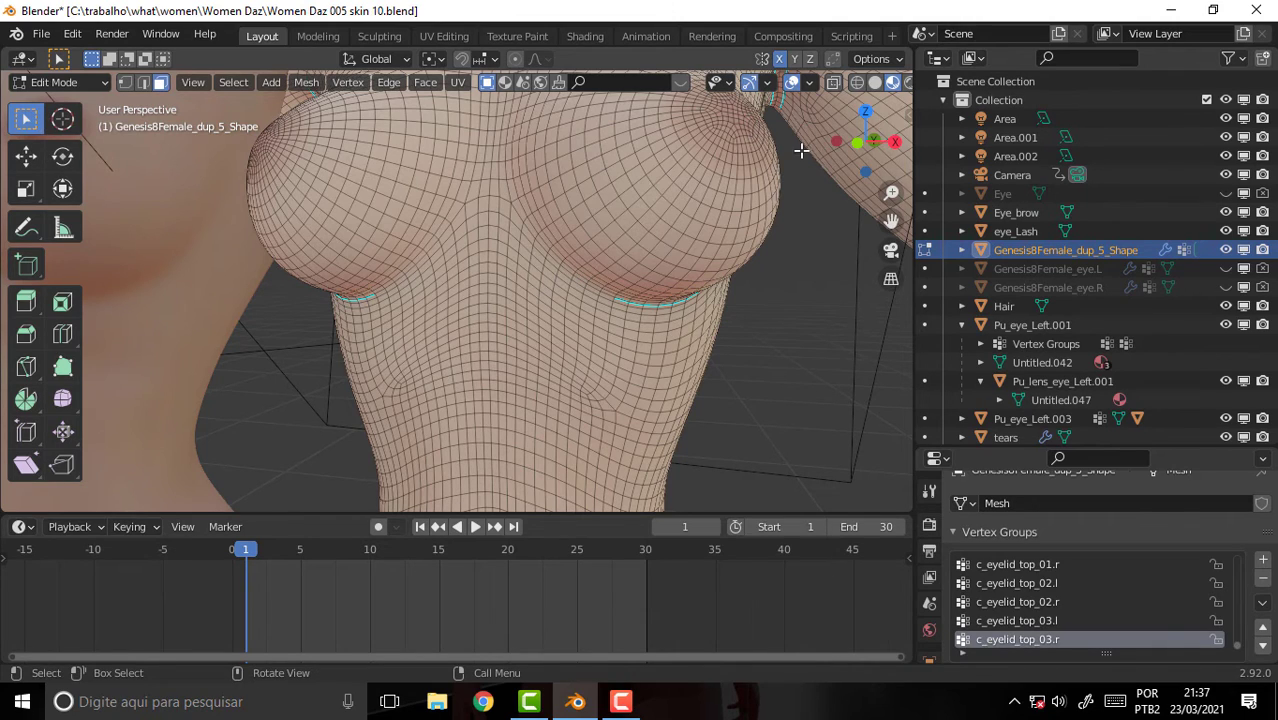
Step: Orbit to the breast and select the vertex at the nipple tip
{"action": "middle_click_drag", "start_coordinate": [801, 150], "coordinate": [757, 288]}
{"action": "scroll", "coordinate": [757, 288], "scroll_direction": "up", "scroll_amount": 5}
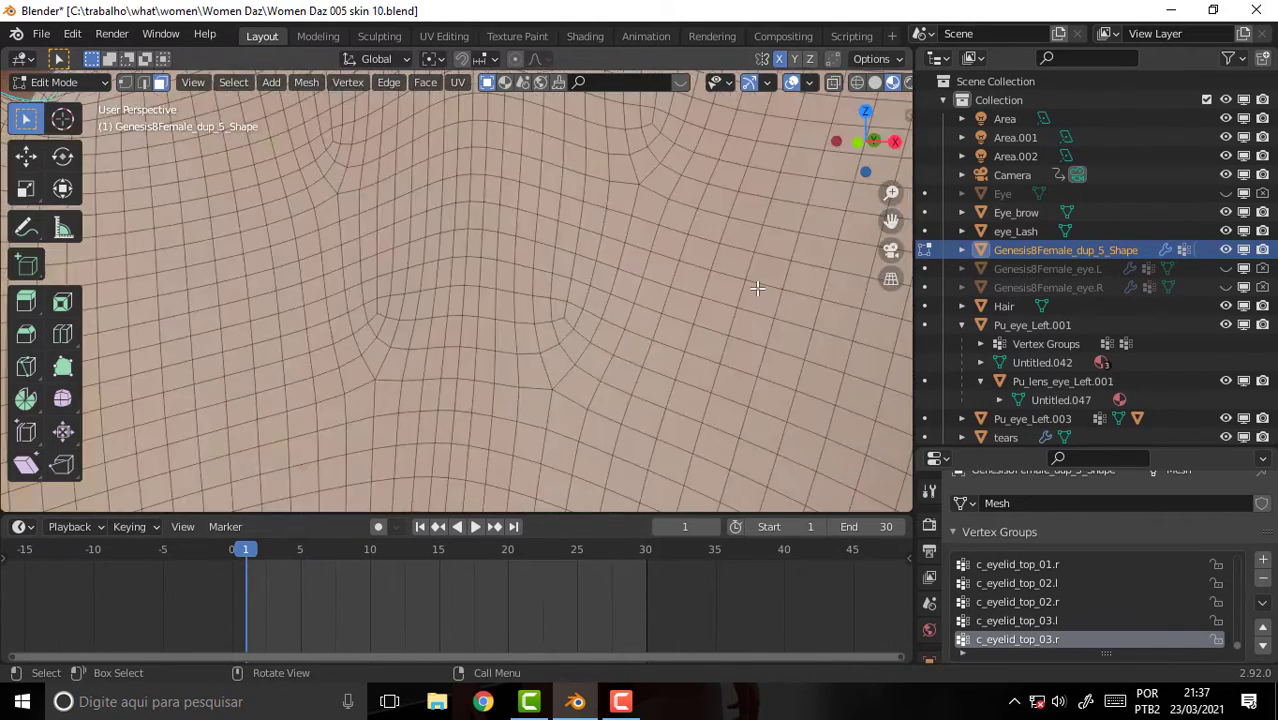
{"action": "scroll", "coordinate": [757, 288], "scroll_direction": "down", "scroll_amount": 3}
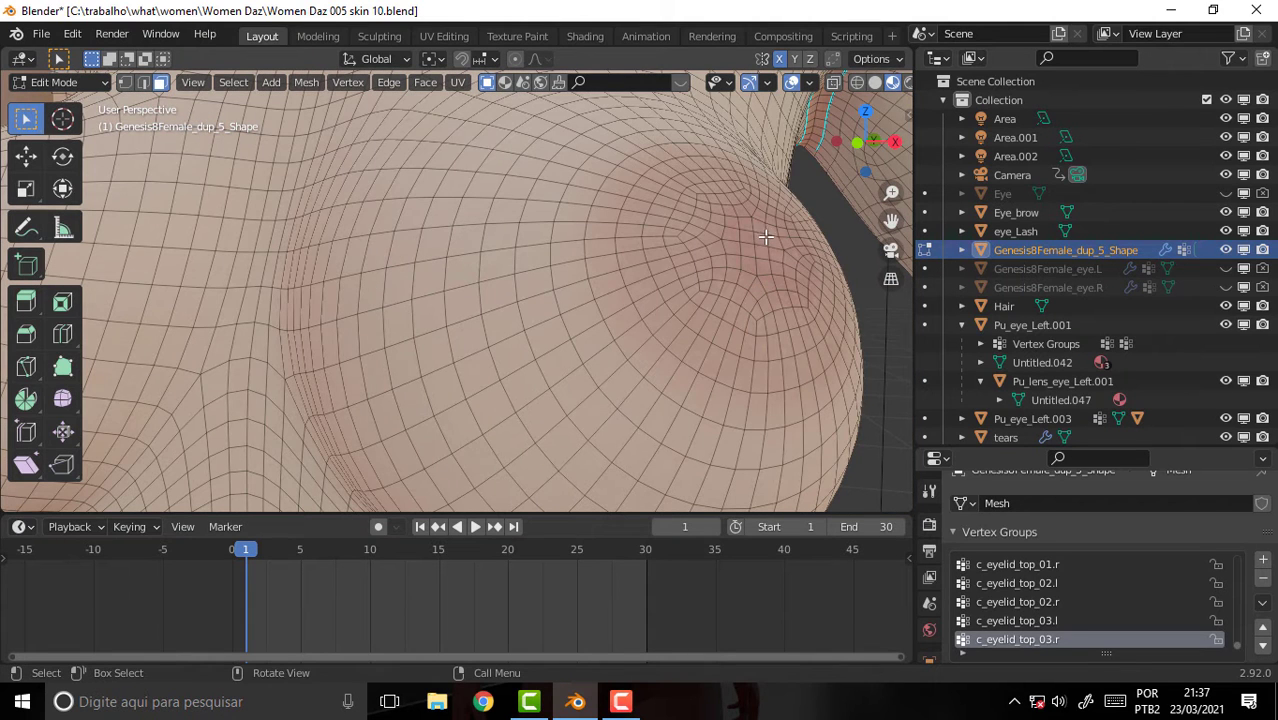
{"action": "left_click", "coordinate": [748, 240], "text": "shift"}
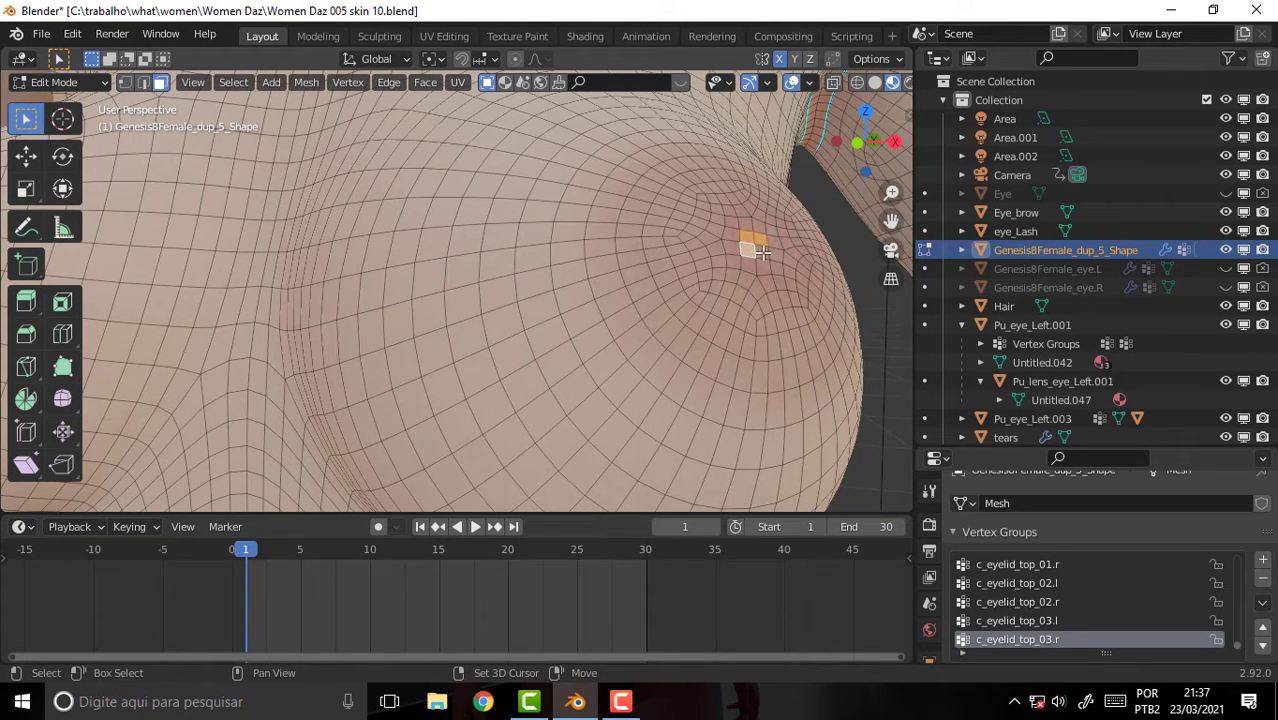
{"action": "scroll", "coordinate": [531, 279], "scroll_direction": "down", "scroll_amount": 5}
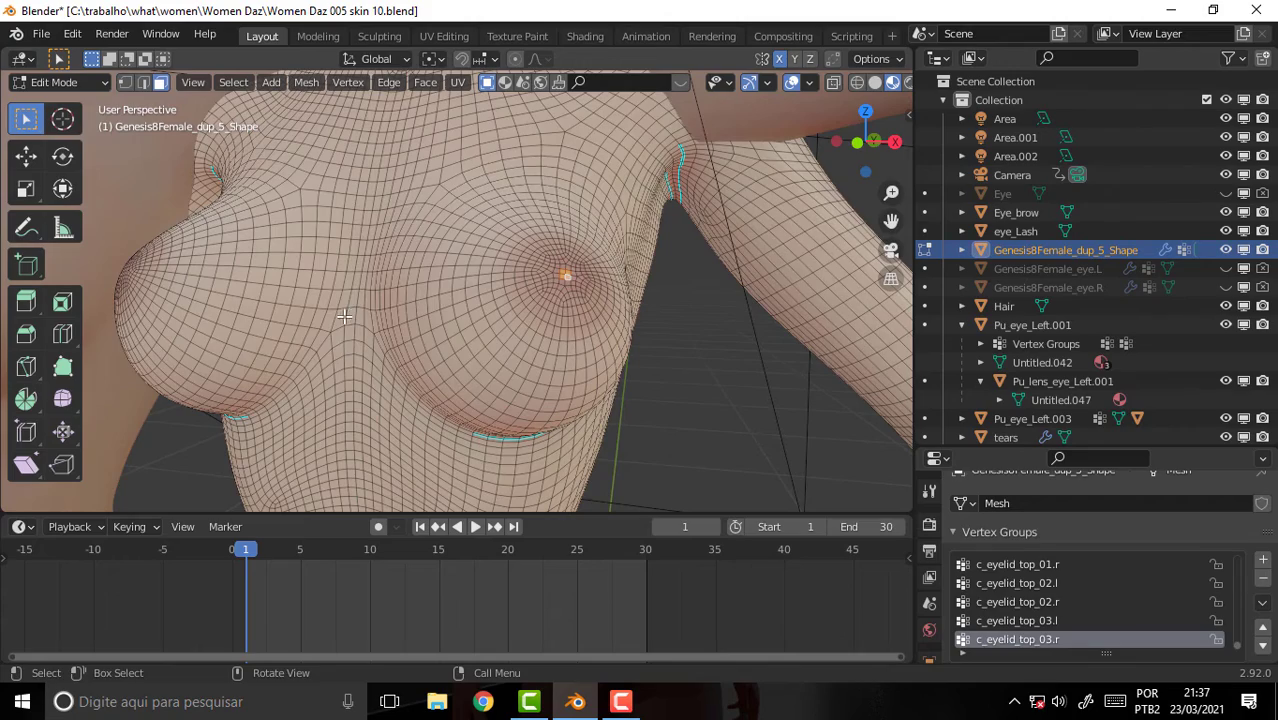
{"action": "key", "text": "ctrl+KP_3"}
{"action": "middle_click_drag", "start_coordinate": [658, 271], "coordinate": [451, 286]}
{"action": "scroll", "coordinate": [565, 339], "scroll_direction": "up", "scroll_amount": 5}
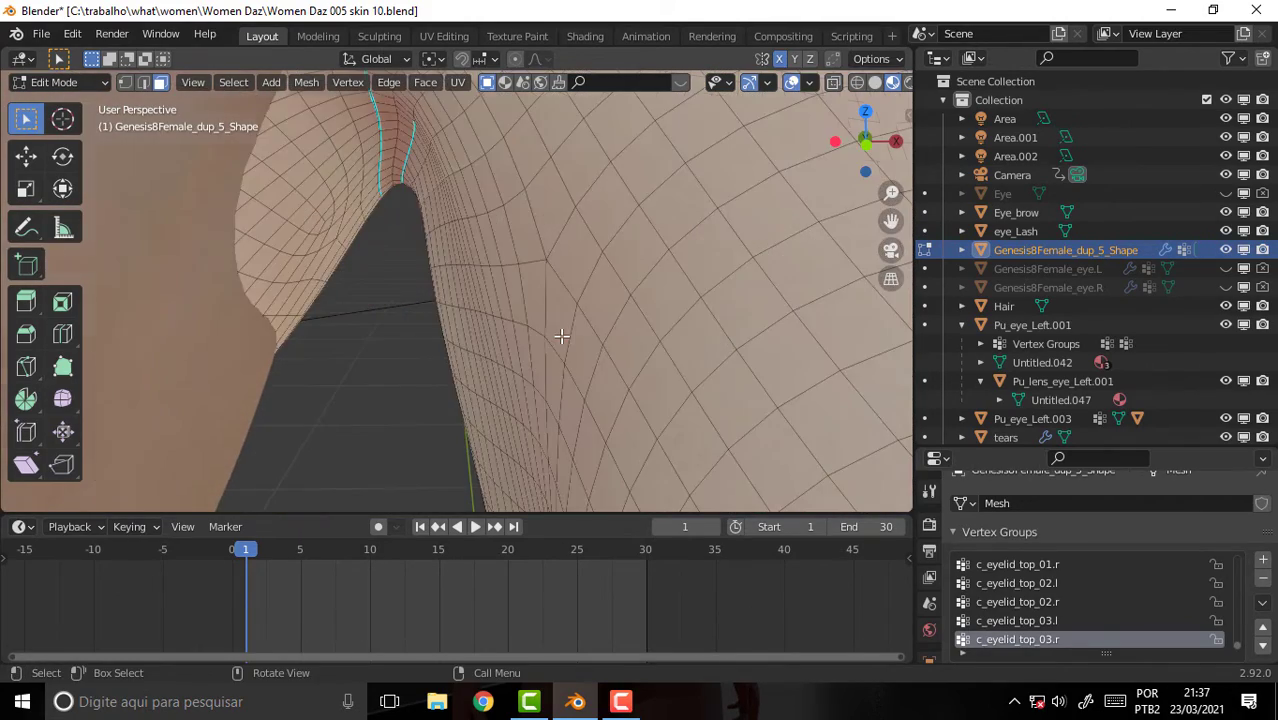
{"action": "scroll", "coordinate": [562, 338], "scroll_direction": "down", "scroll_amount": 2}
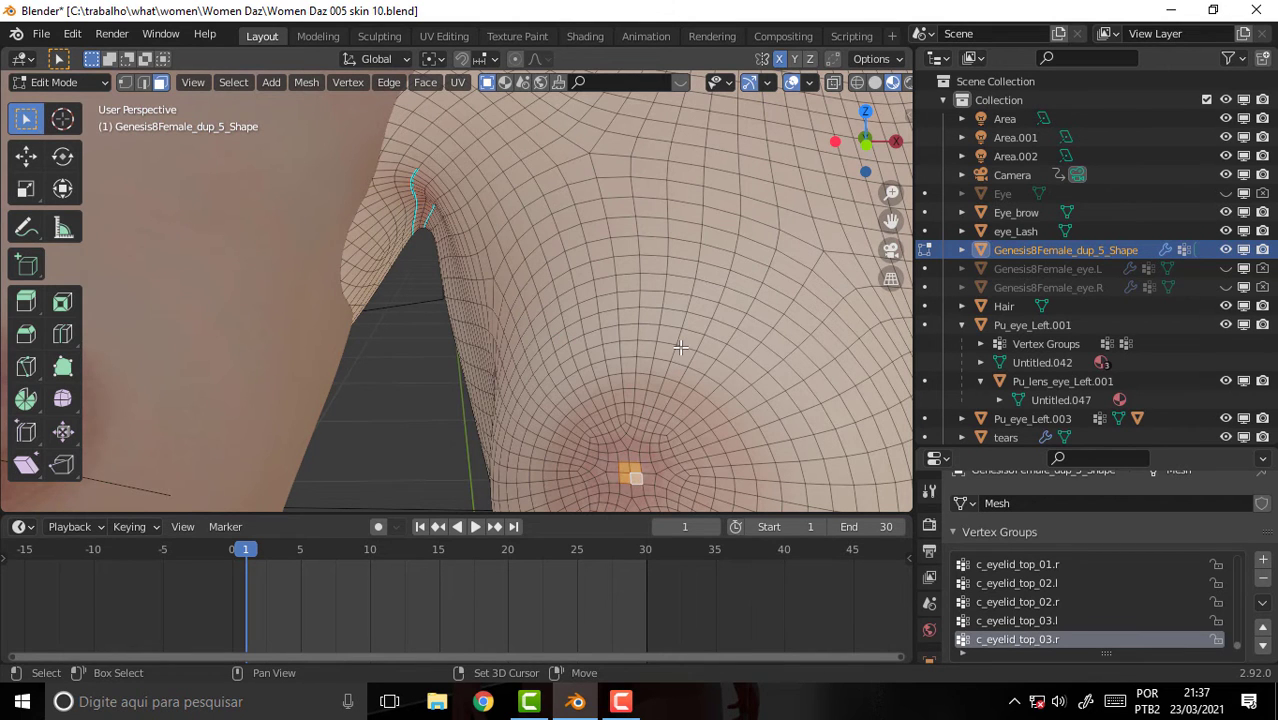
{"action": "scroll", "coordinate": [680, 347], "scroll_direction": "down", "scroll_amount": 4}
{"action": "scroll", "coordinate": [680, 347], "scroll_direction": "down", "scroll_amount": 2}
{"action": "scroll", "coordinate": [679, 343], "scroll_direction": "up", "scroll_amount": 4}
{"action": "scroll", "coordinate": [676, 343], "scroll_direction": "down", "scroll_amount": 2}
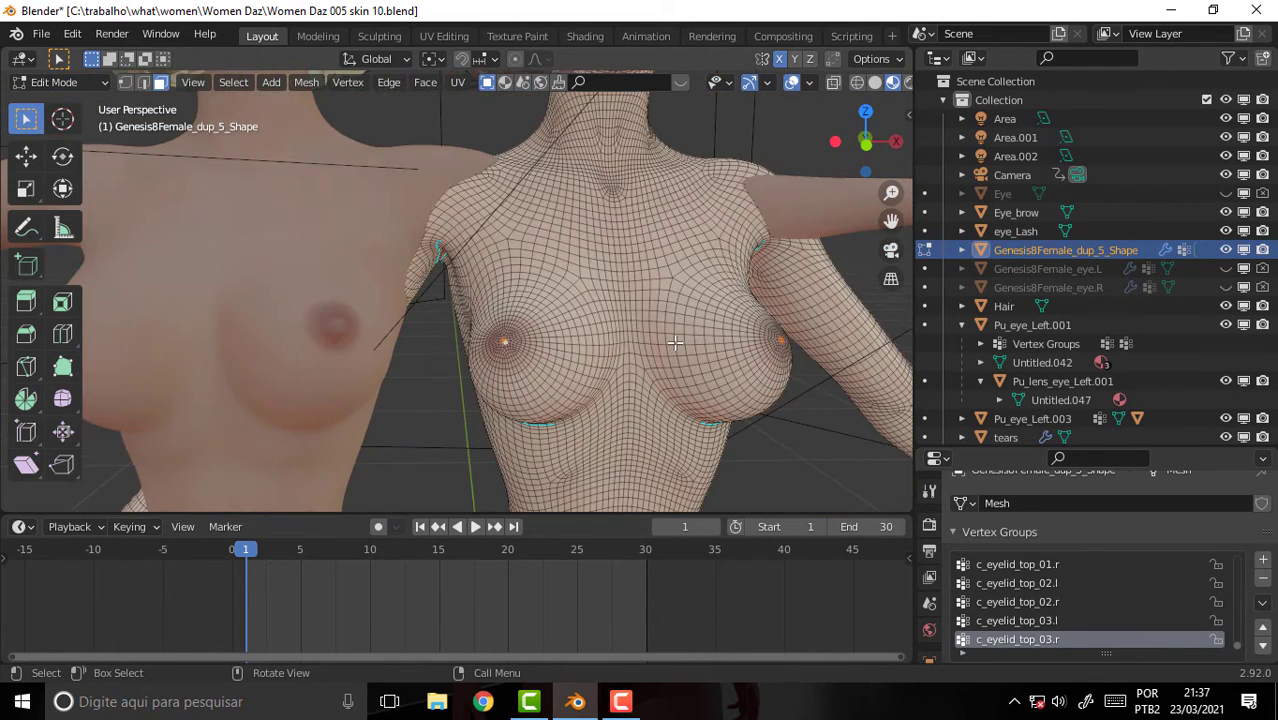
Step: Enable proportional editing with Smooth falloff
{"action": "left_click", "coordinate": [544, 61]}
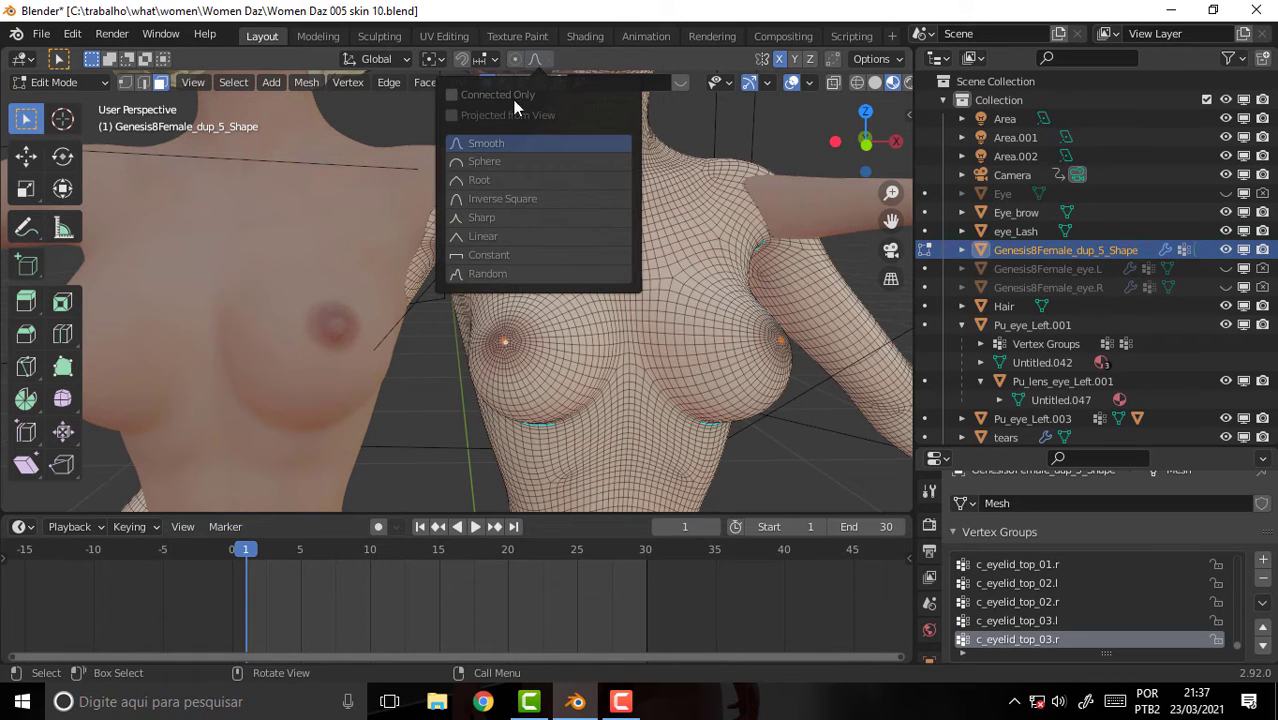
{"action": "left_click", "coordinate": [511, 69]}
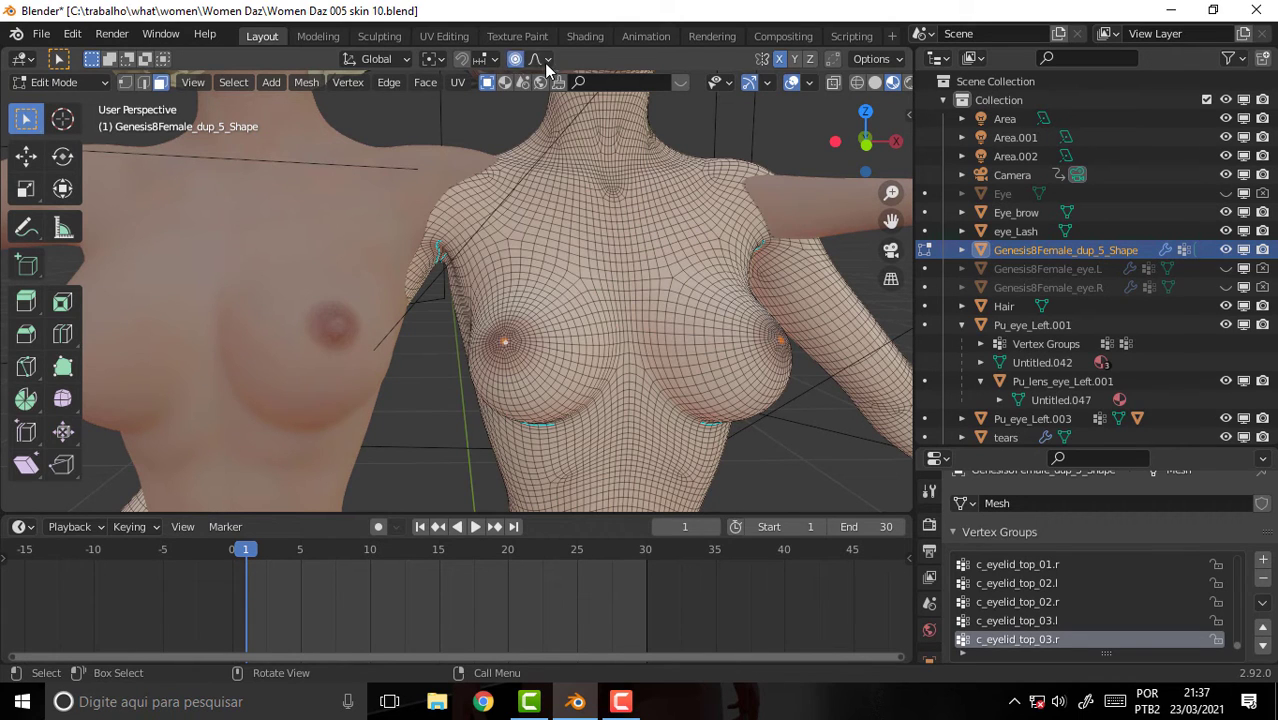
{"action": "left_click", "coordinate": [544, 62]}
{"action": "middle_click_drag", "start_coordinate": [720, 232], "coordinate": [661, 223]}
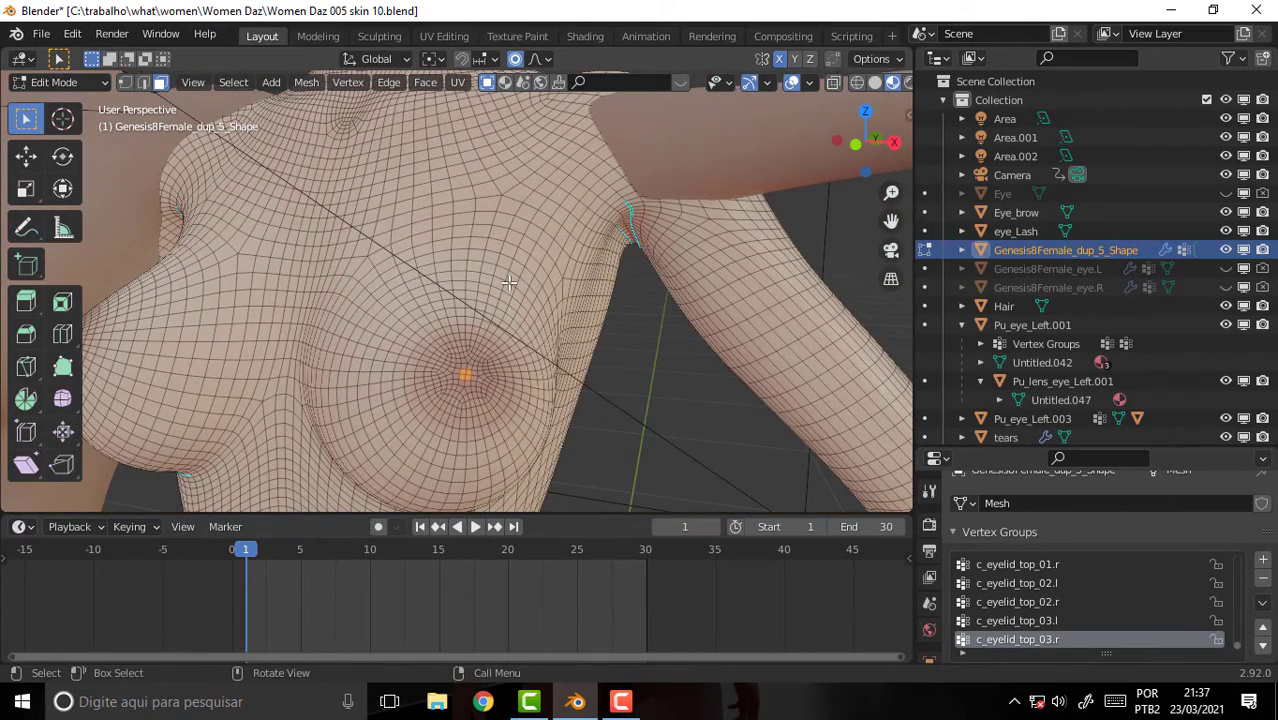
Step: Move the nipple vertex −0.0109 m along Y with proportional size 0.02
{"action": "key", "text": "g"}
{"action": "key", "text": "y"}
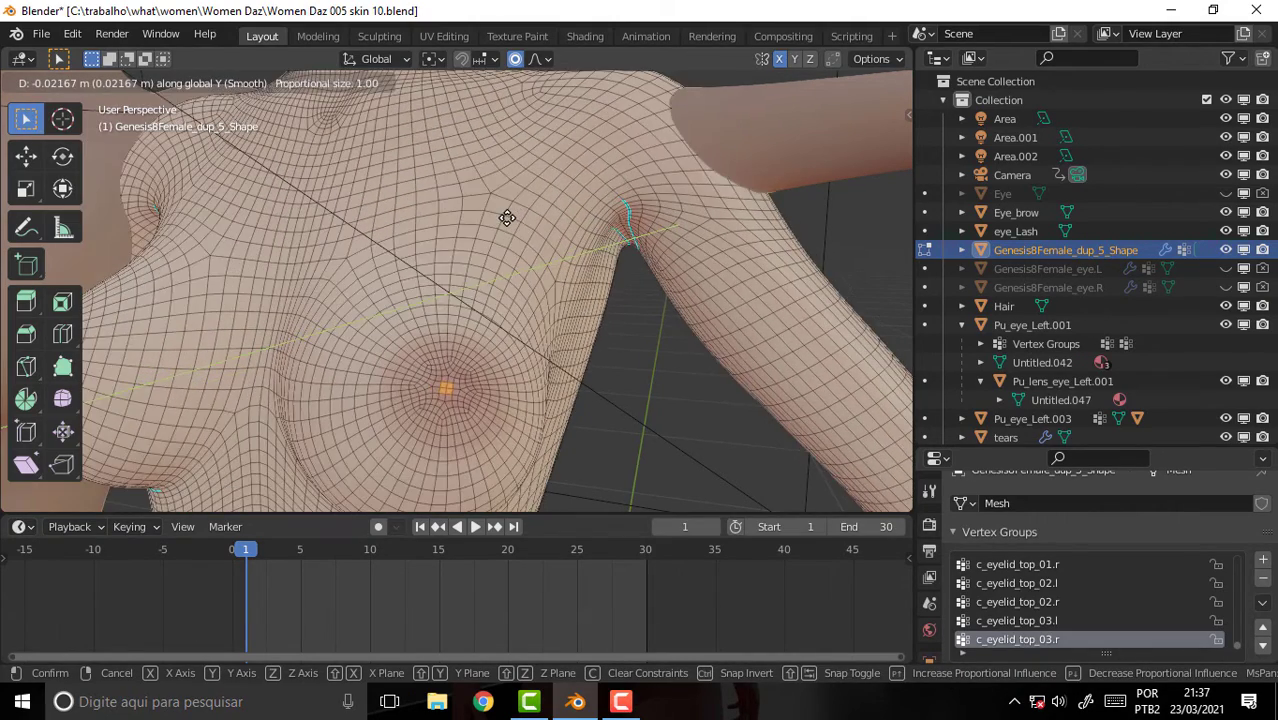
{"action": "scroll", "coordinate": [507, 218], "scroll_direction": "down", "scroll_amount": 2}
{"action": "scroll", "coordinate": [500, 230], "scroll_direction": "down", "scroll_amount": 2}
{"action": "scroll", "coordinate": [492, 252], "scroll_direction": "down", "scroll_amount": 2}
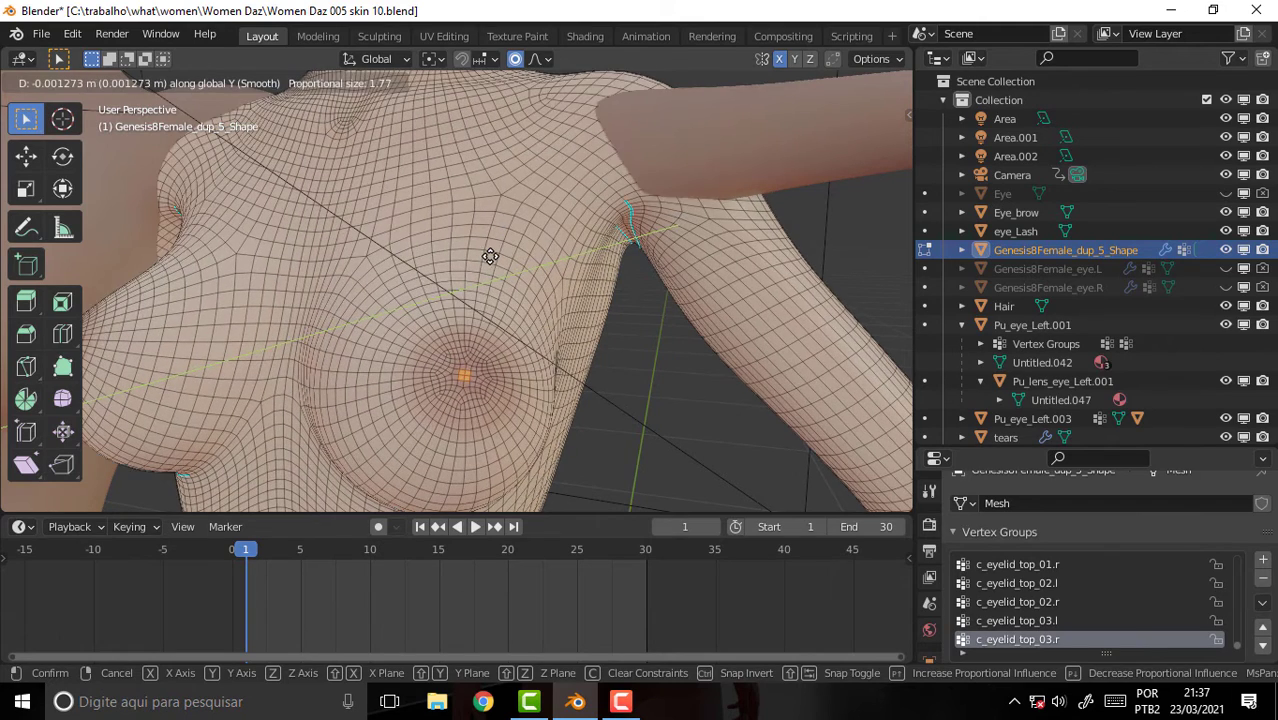
{"action": "scroll", "coordinate": [489, 254], "scroll_direction": "up", "scroll_amount": 10}
{"action": "scroll", "coordinate": [486, 250], "scroll_direction": "up", "scroll_amount": 5}
{"action": "scroll", "coordinate": [484, 248], "scroll_direction": "up", "scroll_amount": 10}
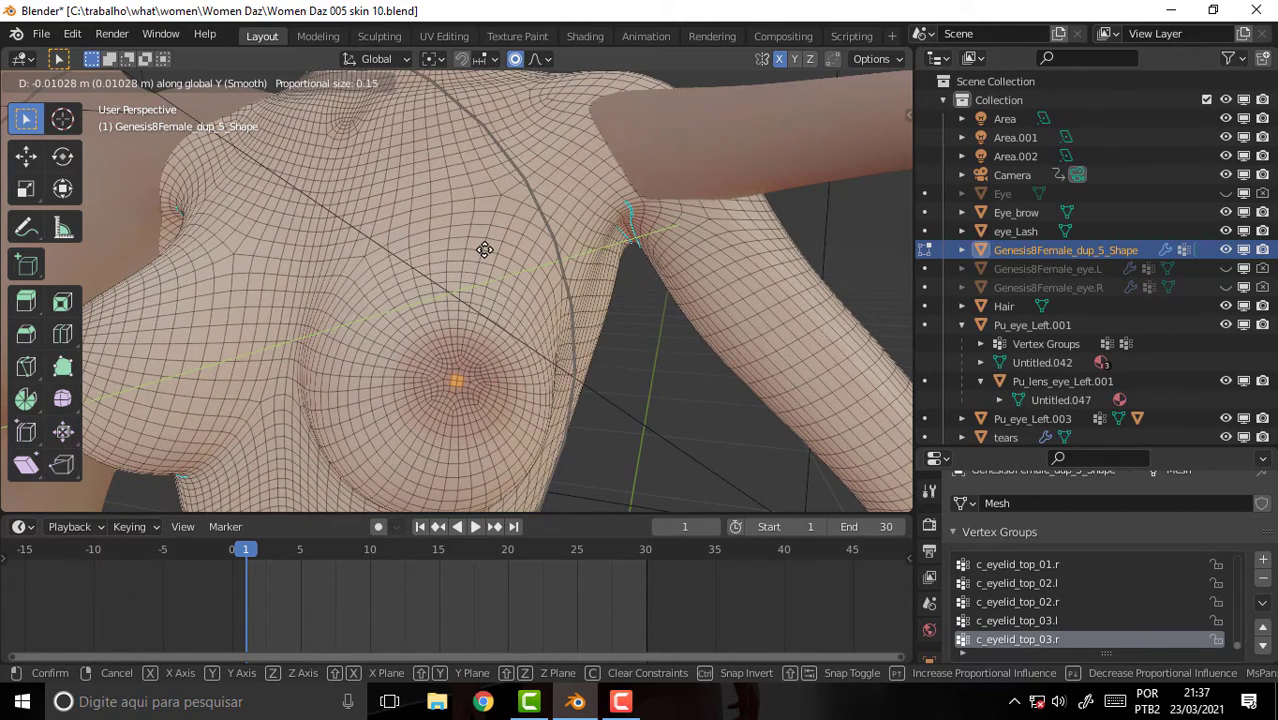
{"action": "scroll", "coordinate": [482, 247], "scroll_direction": "up", "scroll_amount": 10}
{"action": "scroll", "coordinate": [482, 247], "scroll_direction": "up", "scroll_amount": 5}
{"action": "scroll", "coordinate": [482, 247], "scroll_direction": "up", "scroll_amount": 3}
{"action": "scroll", "coordinate": [482, 247], "scroll_direction": "up", "scroll_amount": 2}
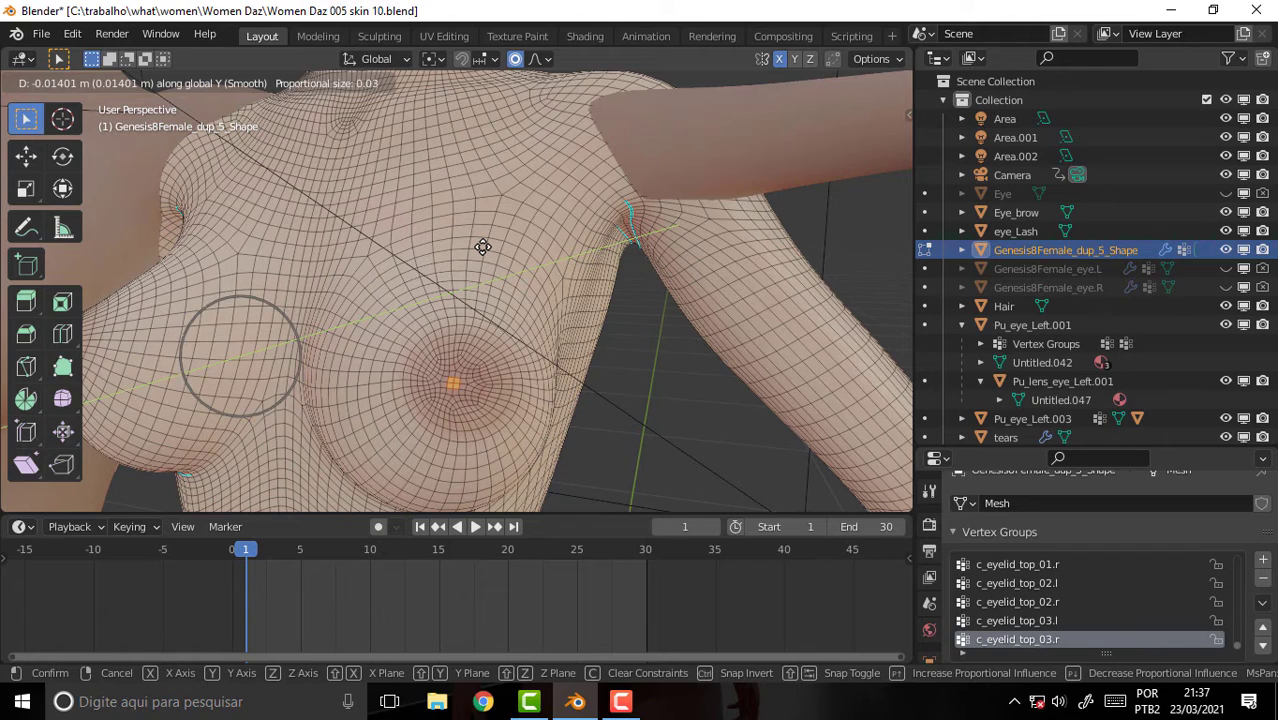
{"action": "scroll", "coordinate": [482, 247], "scroll_direction": "up", "scroll_amount": 2}
{"action": "scroll", "coordinate": [482, 247], "scroll_direction": "up", "scroll_amount": 2}
{"action": "scroll", "coordinate": [481, 245], "scroll_direction": "up", "scroll_amount": 2}
{"action": "scroll", "coordinate": [479, 242], "scroll_direction": "up", "scroll_amount": 2}
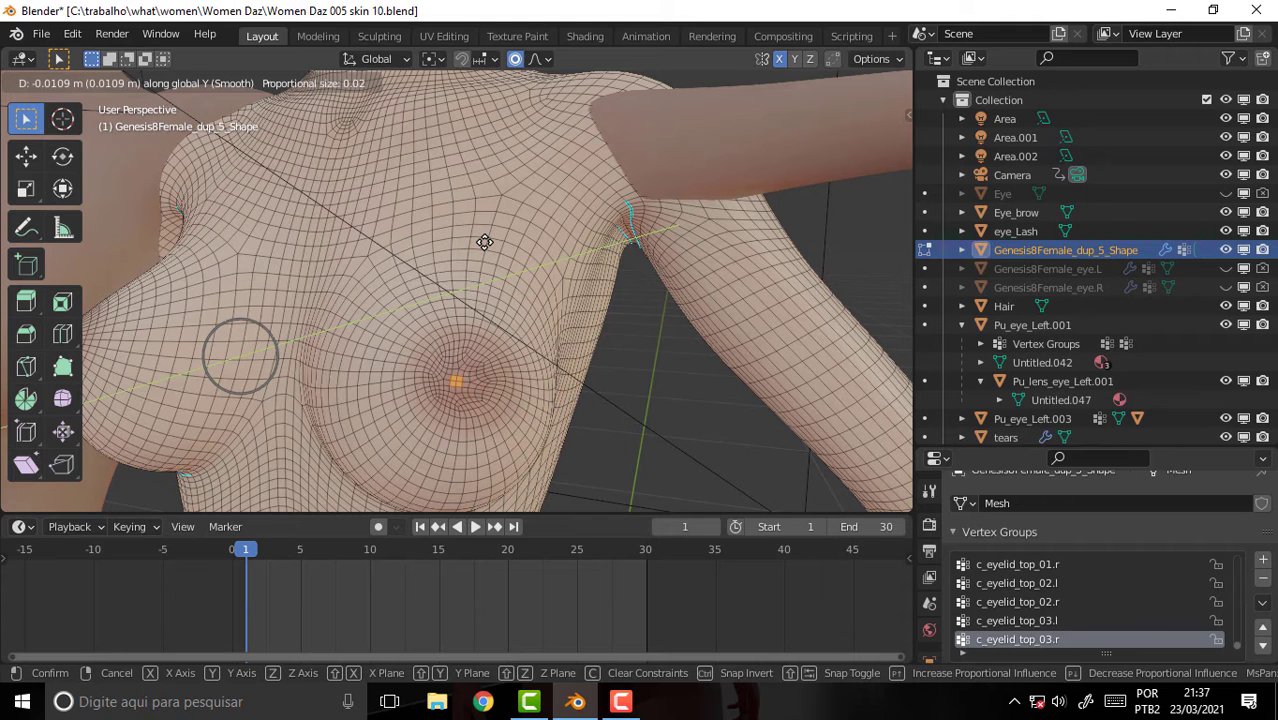
Step: Confirm the nipple-area move, then scale the chest selection along global Y with proportional falloff
{"action": "left_click", "coordinate": [555, 212]}
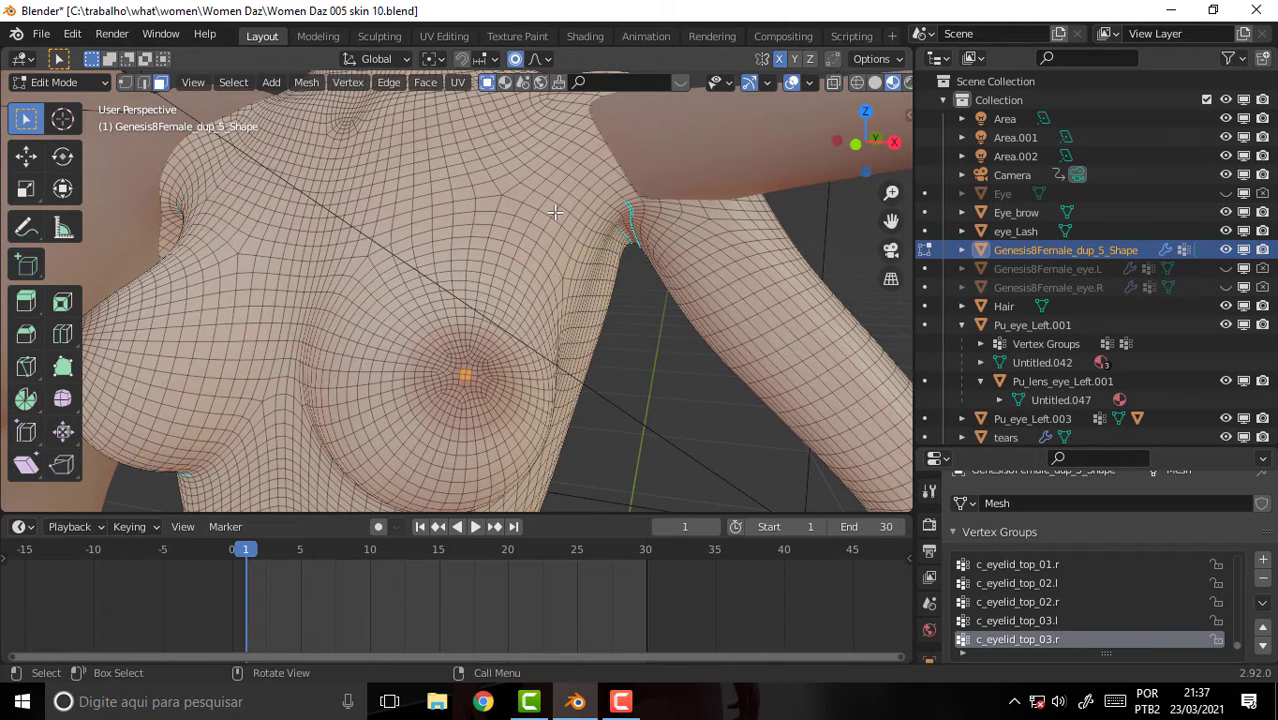
{"action": "left_click_drag", "start_coordinate": [891, 220], "coordinate": [669, 305]}
{"action": "key", "text": "s"}
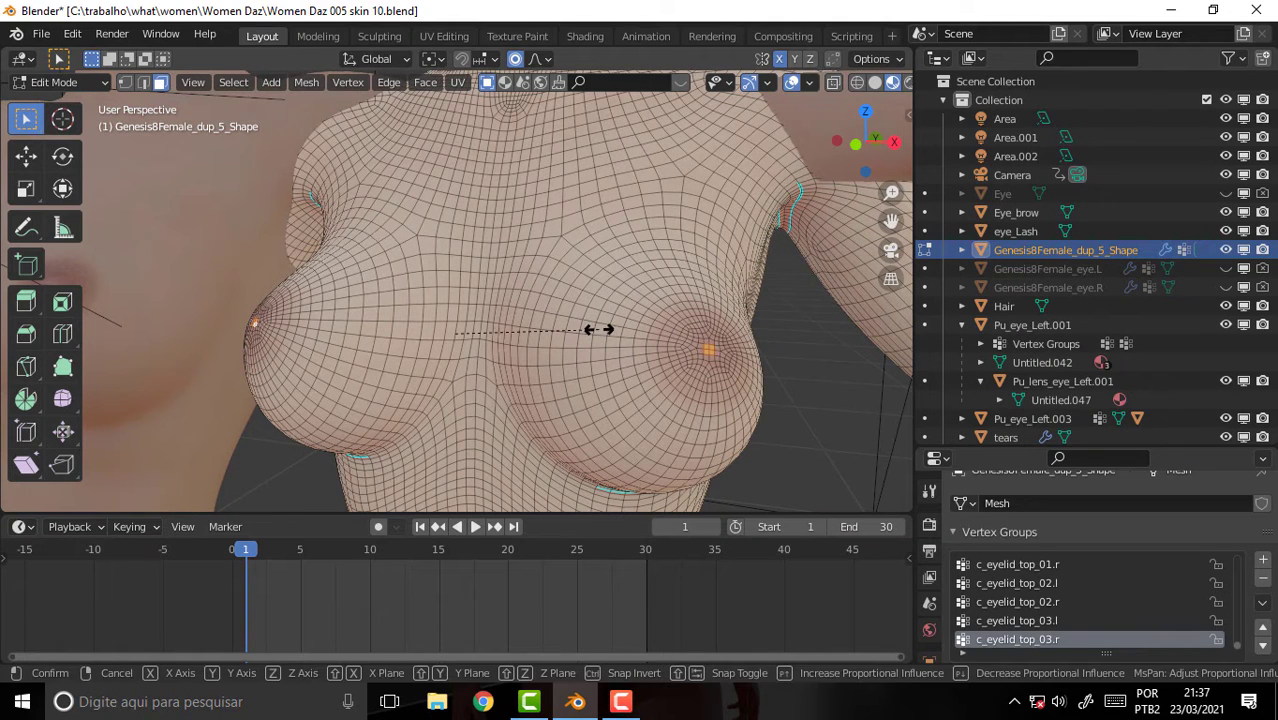
{"action": "key", "text": "y"}
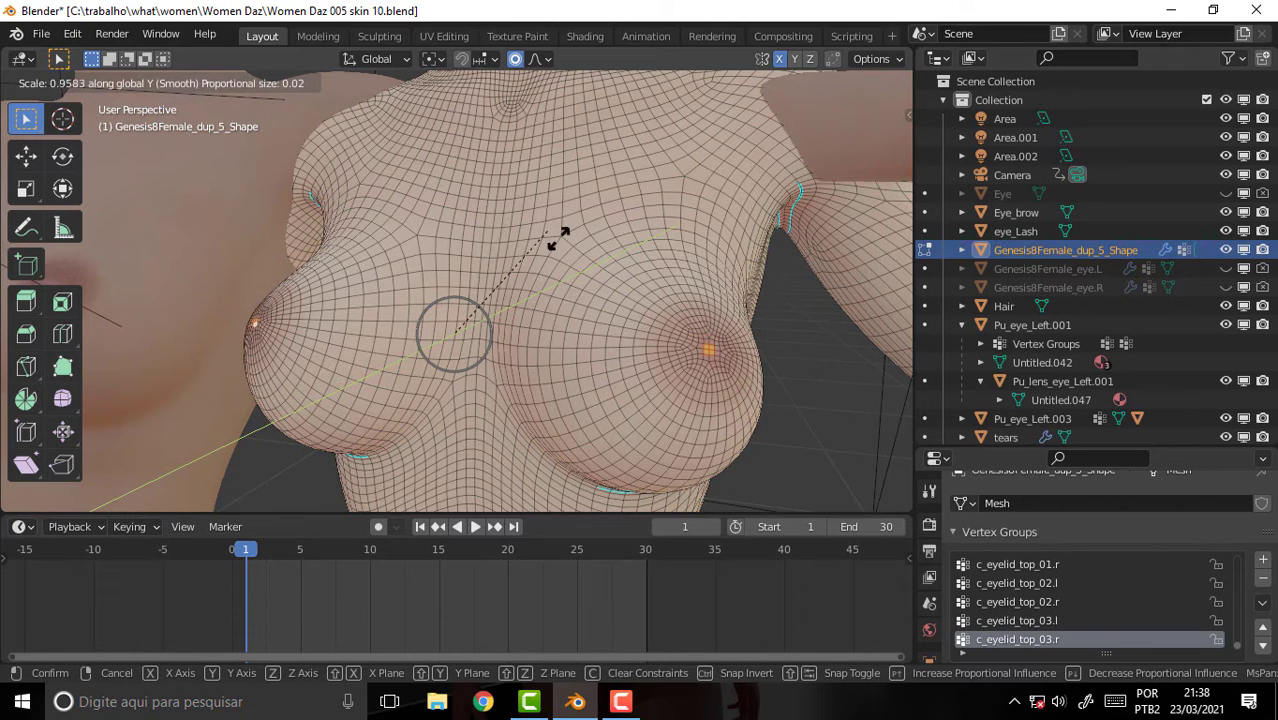
{"action": "left_click", "coordinate": [541, 281]}
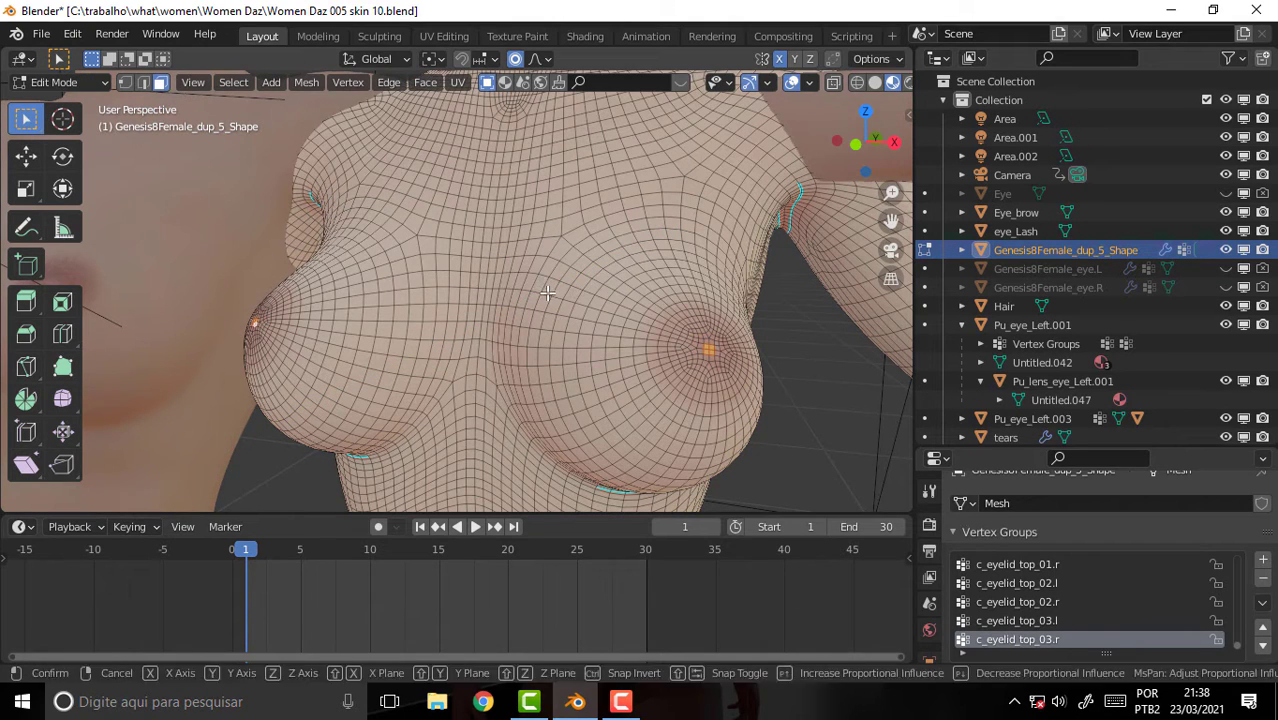
Step: Push the chest vertices about 3 mm back along Y, shrinking the Smooth falloff to 0.01
{"action": "key", "text": "g"}
{"action": "key", "text": "y"}
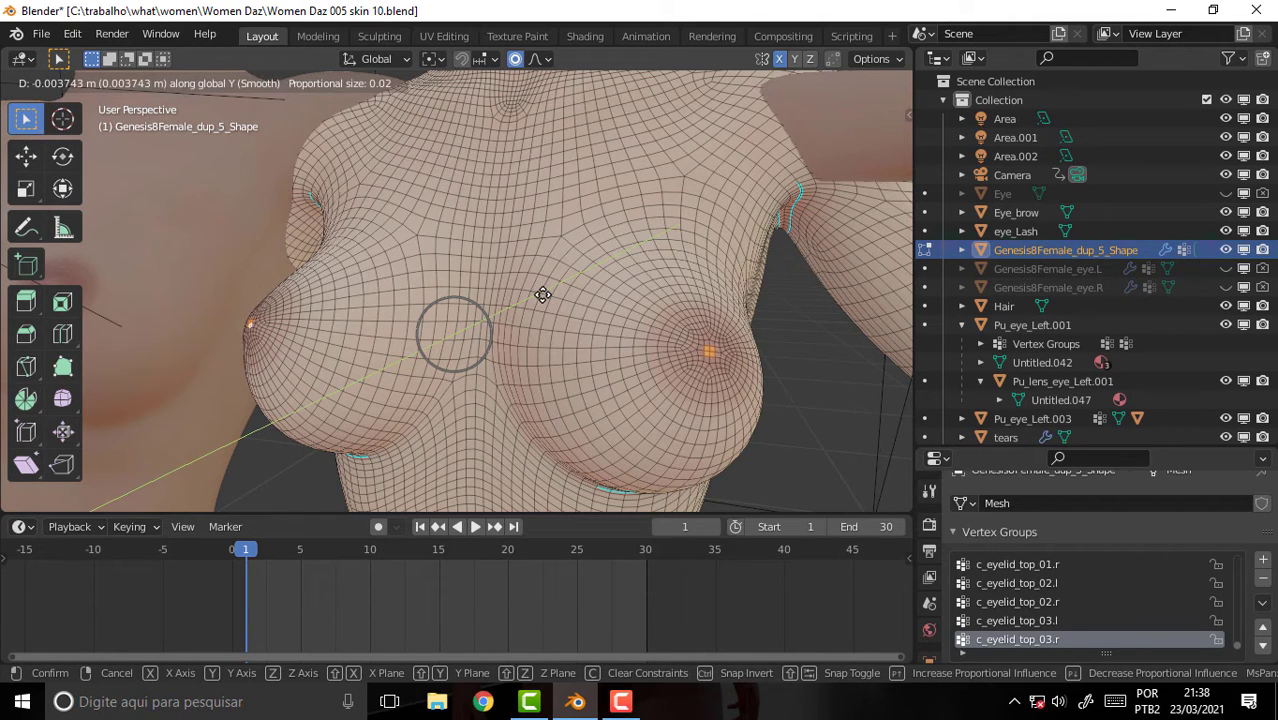
{"action": "left_click", "coordinate": [542, 294]}
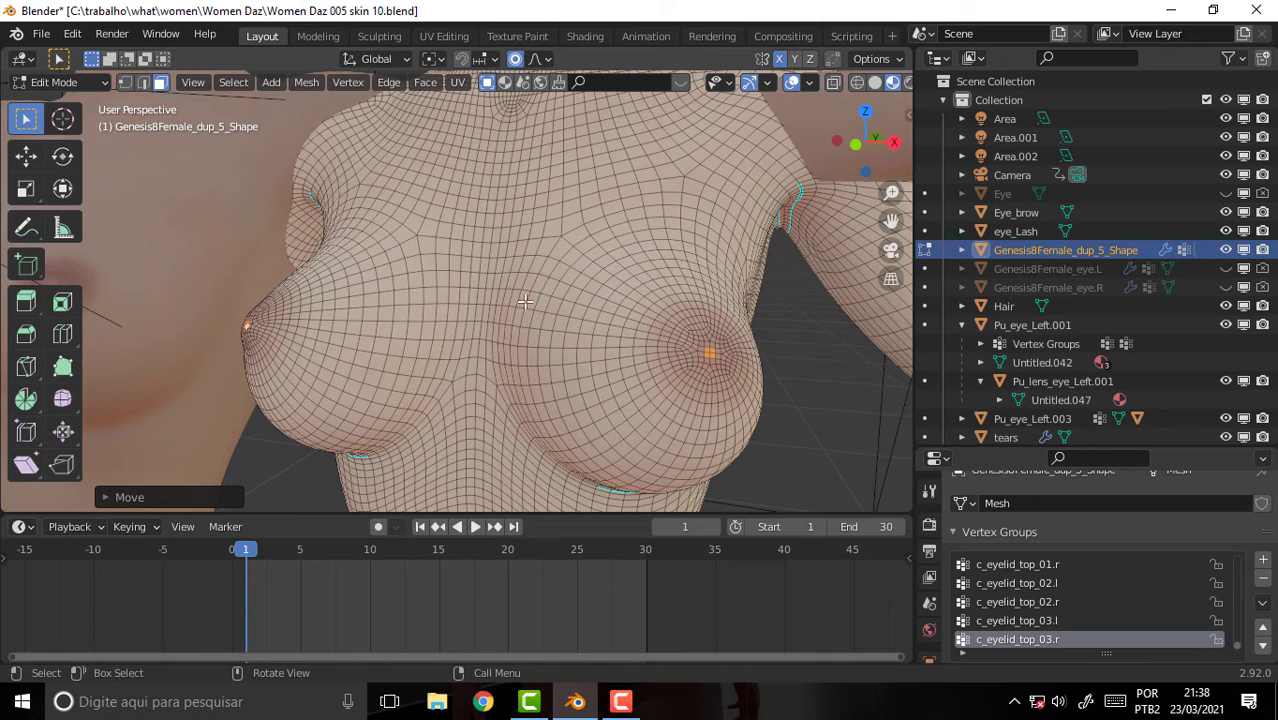
{"action": "key", "text": "g"}
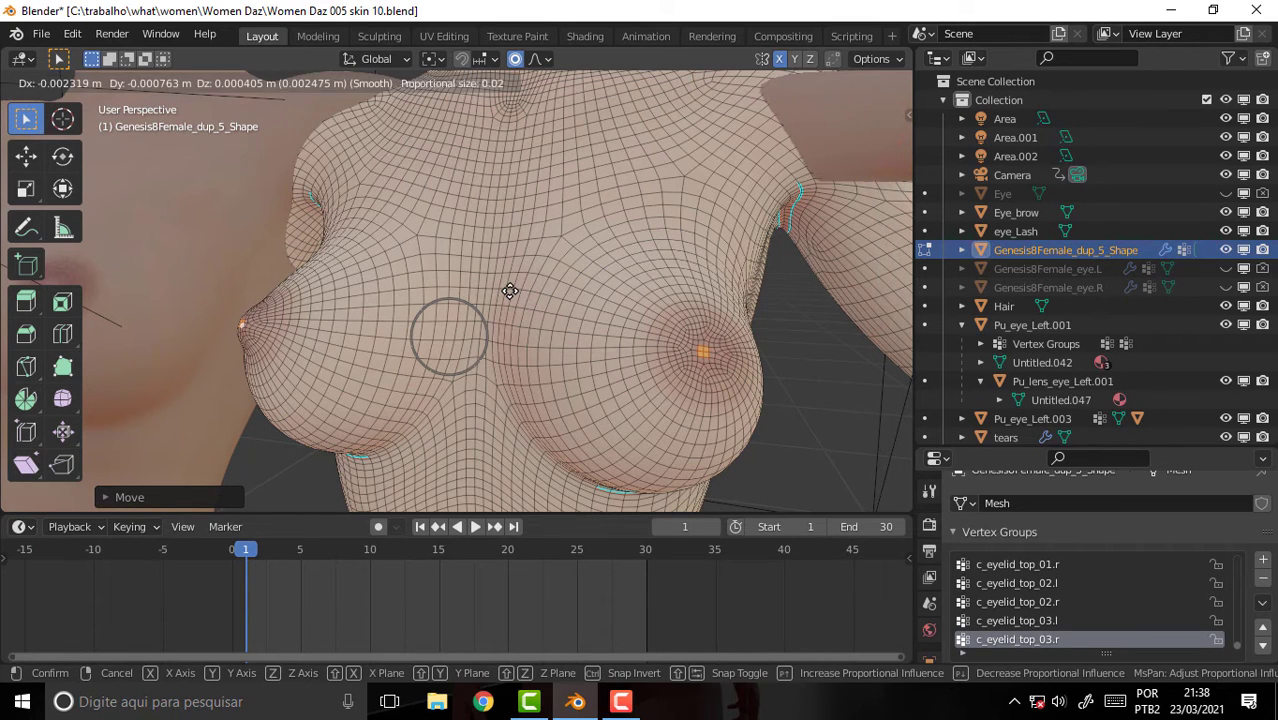
{"action": "key", "text": "y"}
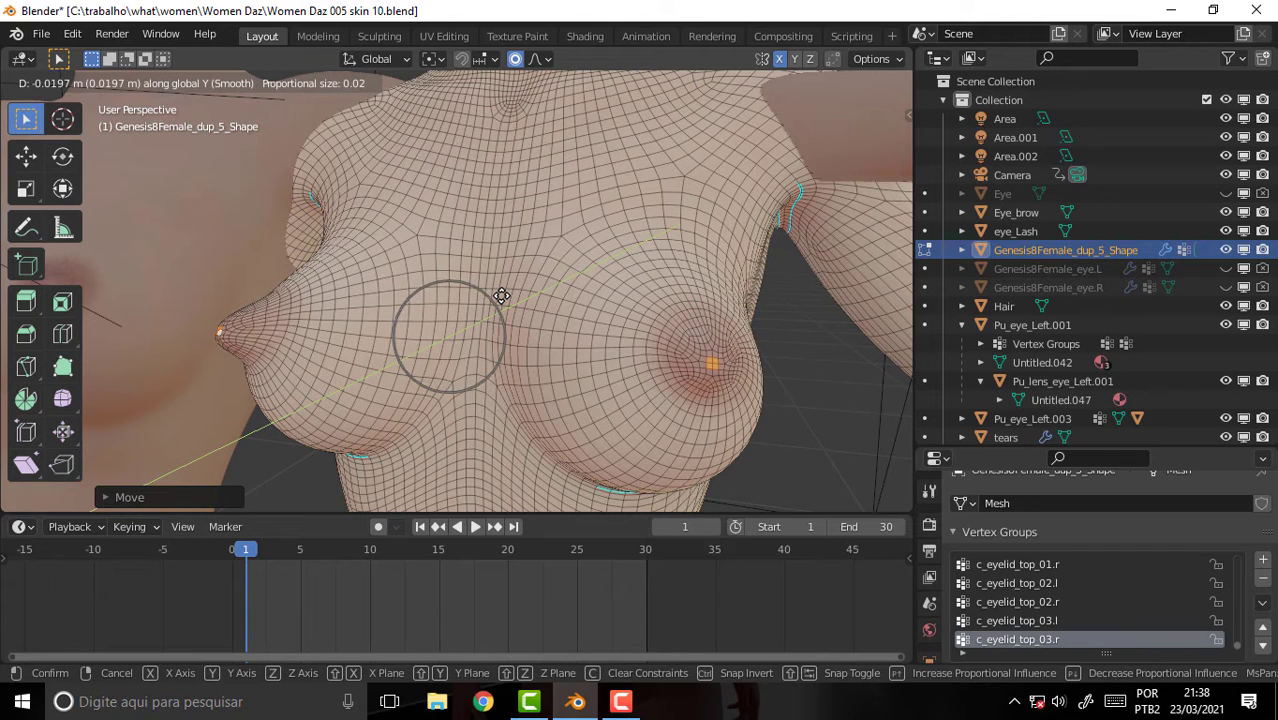
{"action": "scroll", "coordinate": [501, 296], "scroll_direction": "up", "scroll_amount": 2}
{"action": "scroll", "coordinate": [501, 296], "scroll_direction": "up", "scroll_amount": 1}
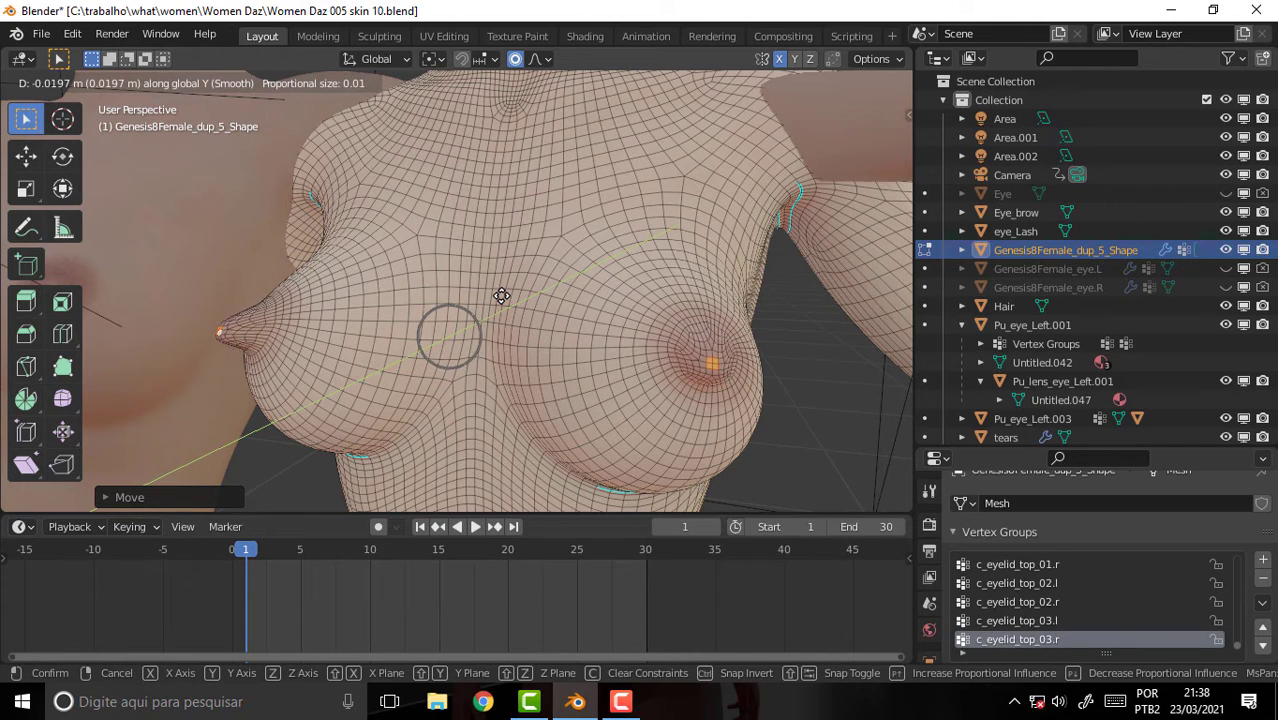
{"action": "scroll", "coordinate": [501, 296], "scroll_direction": "up", "scroll_amount": 1}
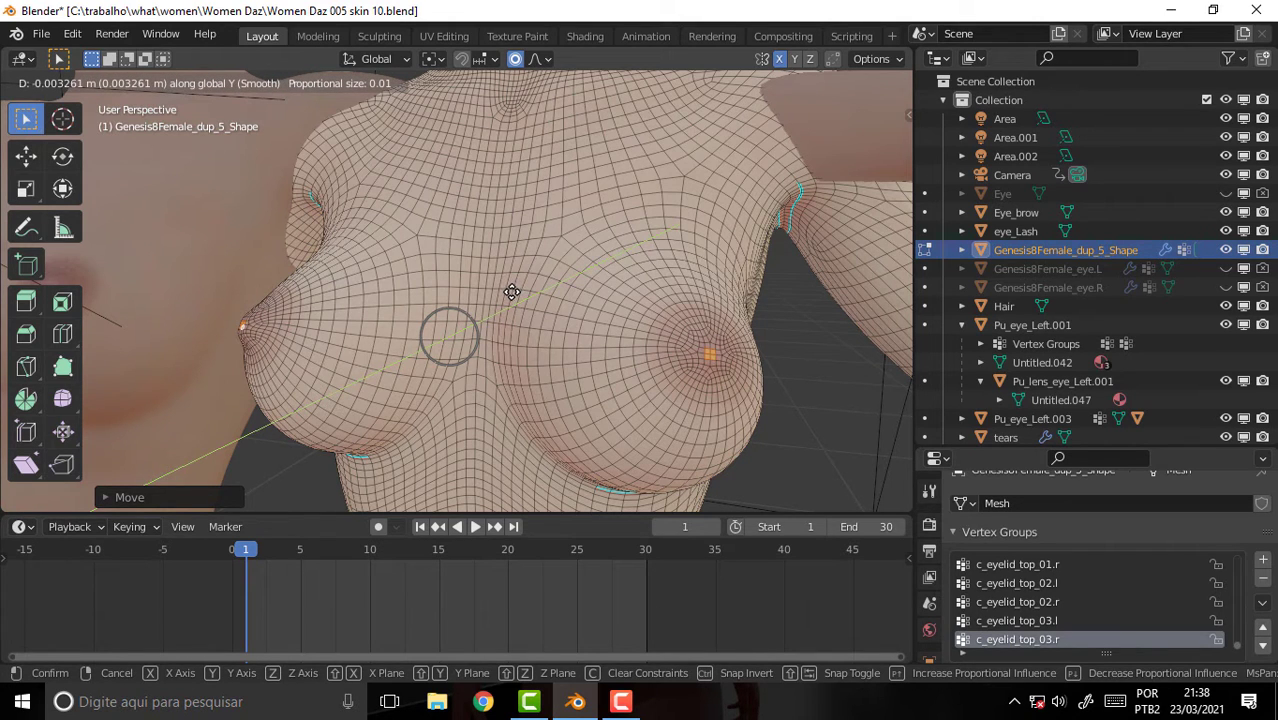
{"action": "left_click", "coordinate": [511, 291]}
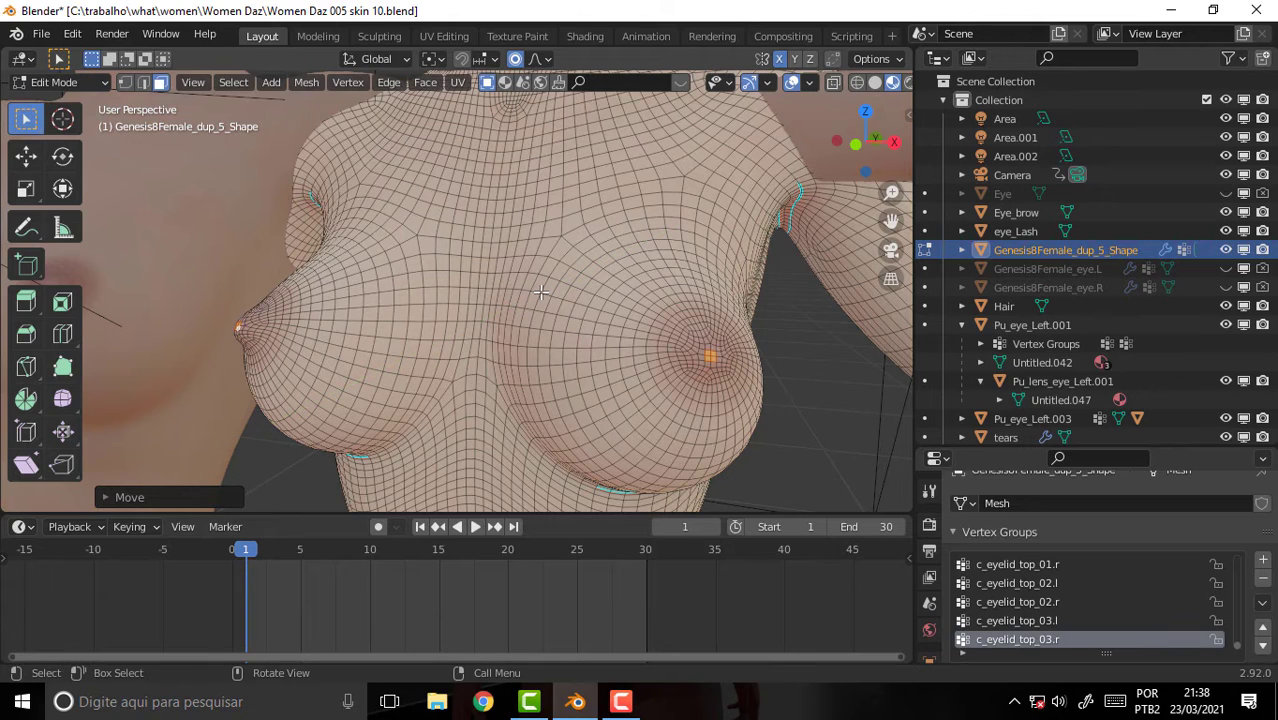
Step: Nudge the chest vertices vertically along Z with soft falloff
{"action": "key", "text": "g"}
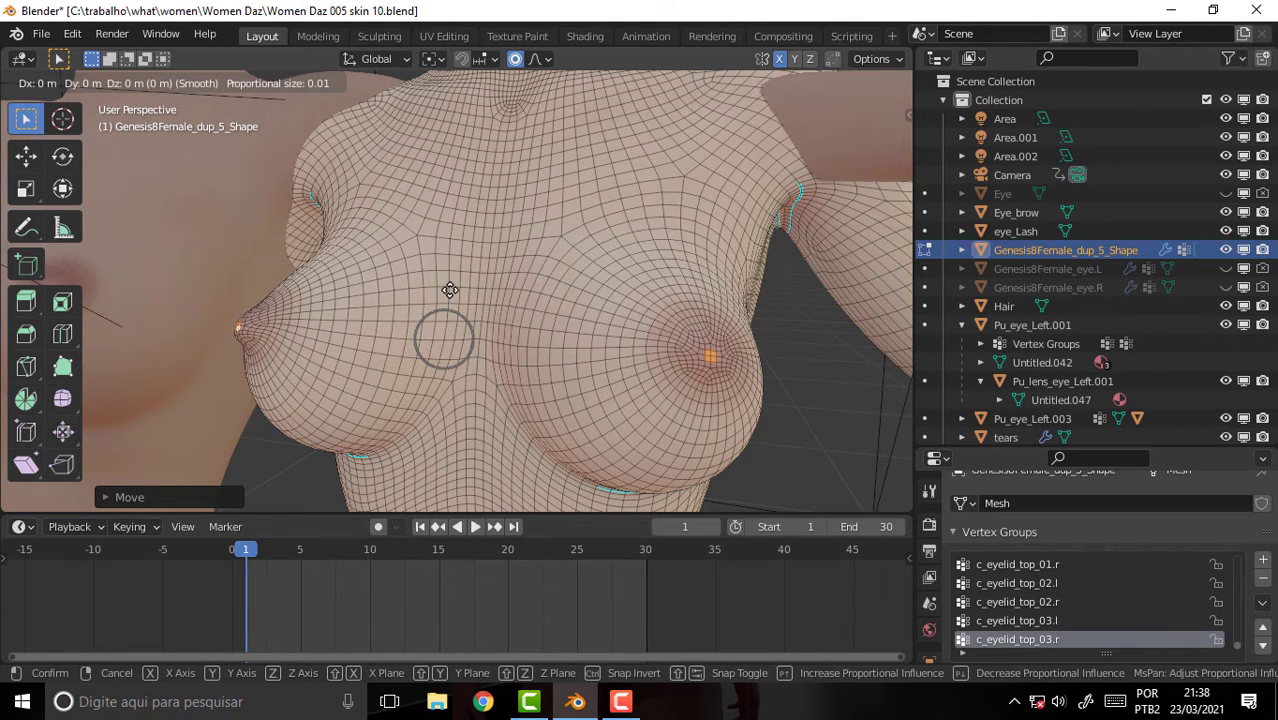
{"action": "key", "text": "z"}
{"action": "left_click", "coordinate": [458, 284]}
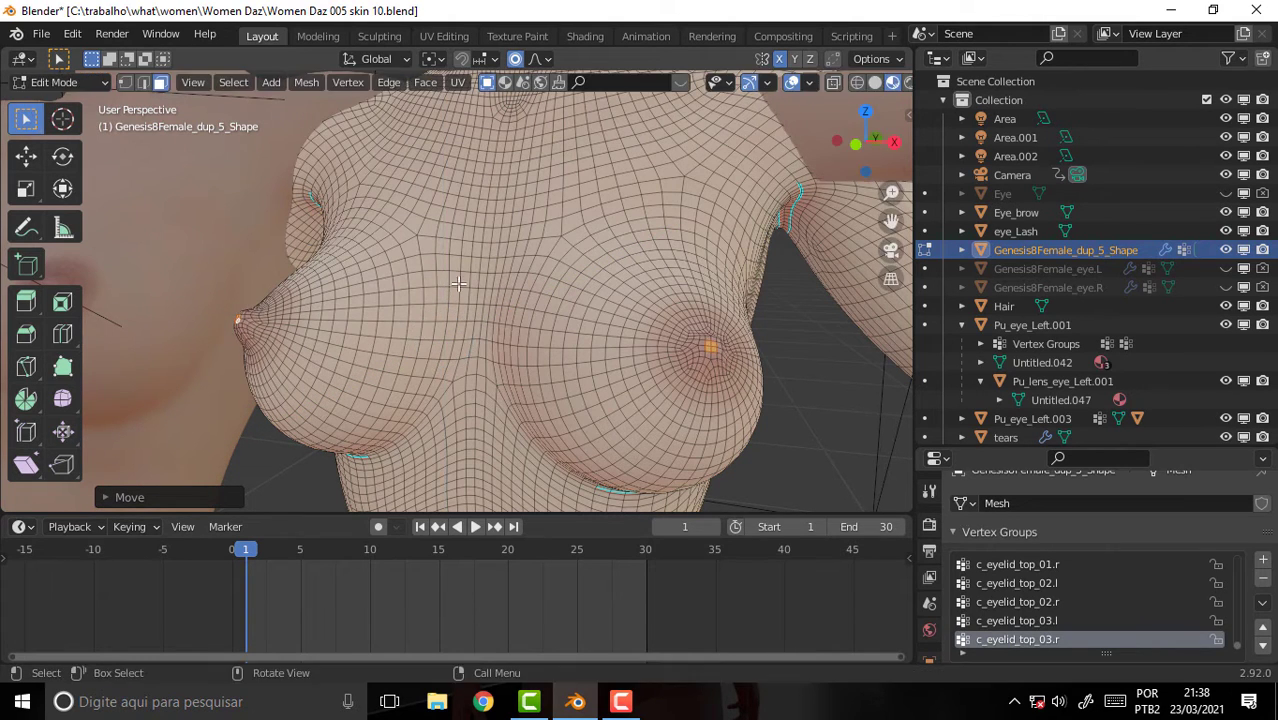
{"action": "scroll", "coordinate": [510, 285], "scroll_direction": "down", "scroll_amount": 4}
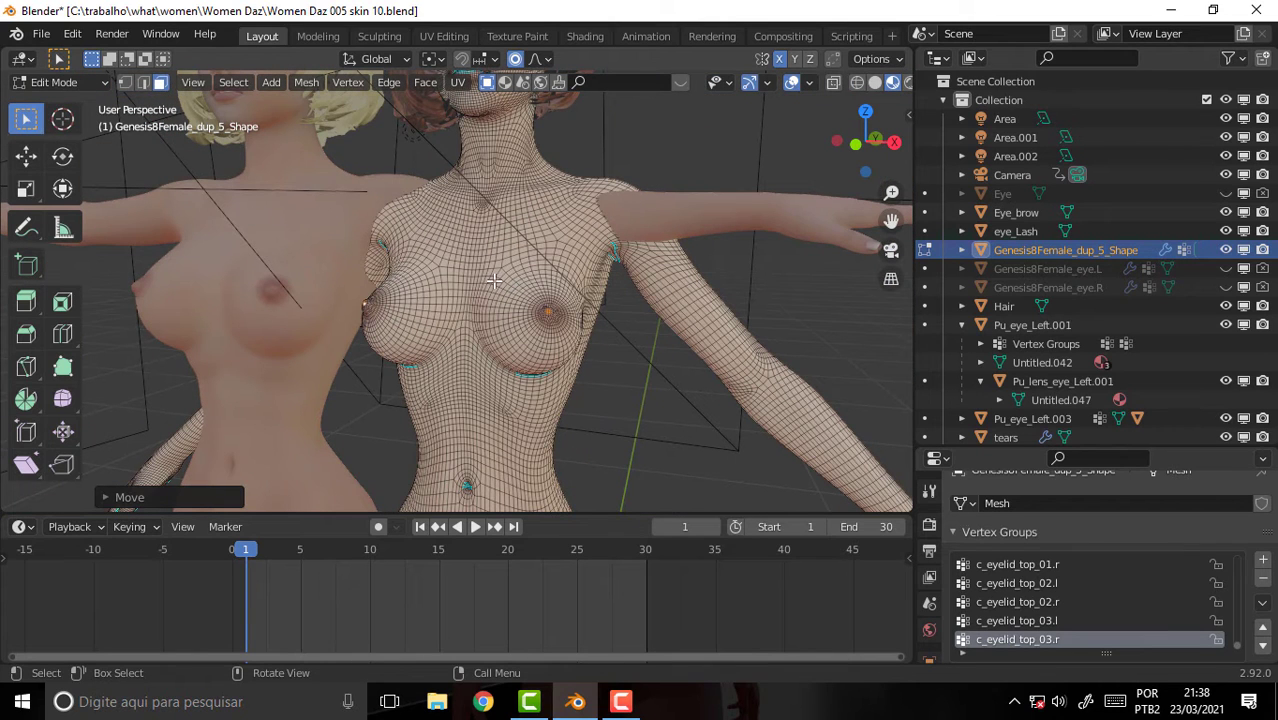
Step: Return the body from Edit Mode to Object Mode
{"action": "left_click", "coordinate": [59, 86]}
{"action": "left_click", "coordinate": [60, 104]}
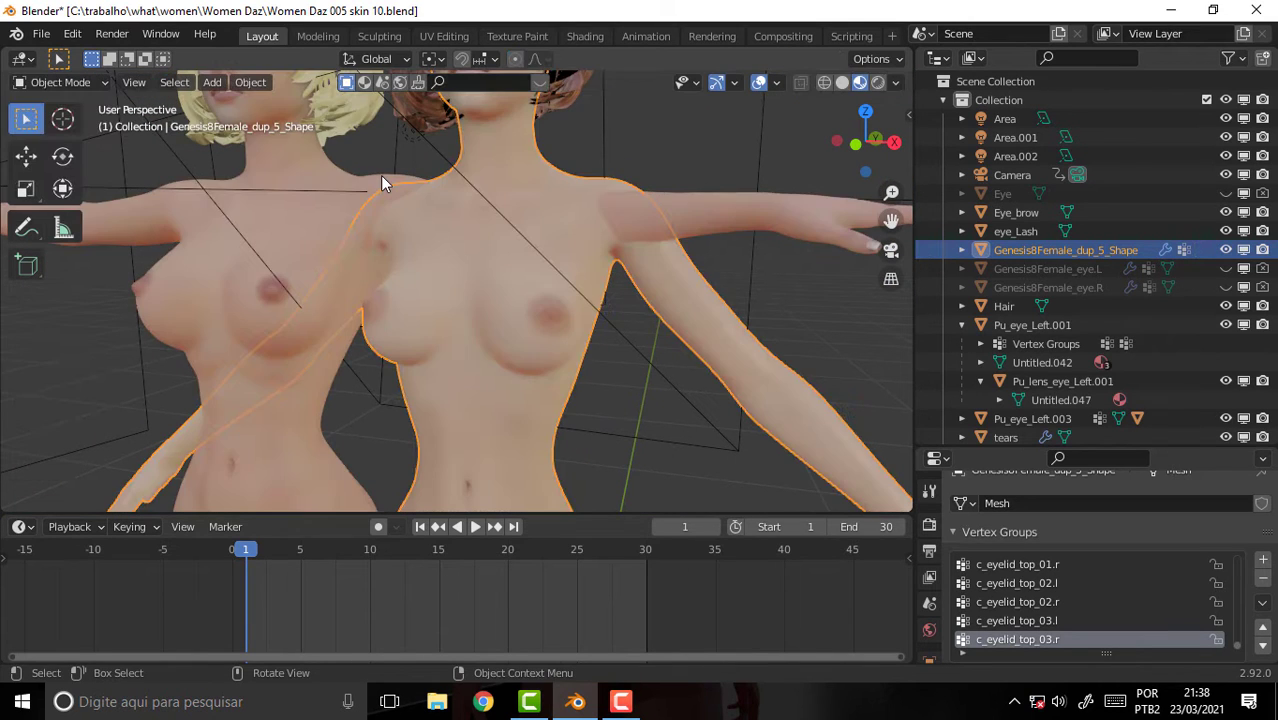
{"action": "scroll", "coordinate": [379, 175], "scroll_direction": "down", "scroll_amount": 3}
{"action": "scroll", "coordinate": [380, 175], "scroll_direction": "down", "scroll_amount": 1}
{"action": "scroll", "coordinate": [380, 175], "scroll_direction": "down", "scroll_amount": 2}
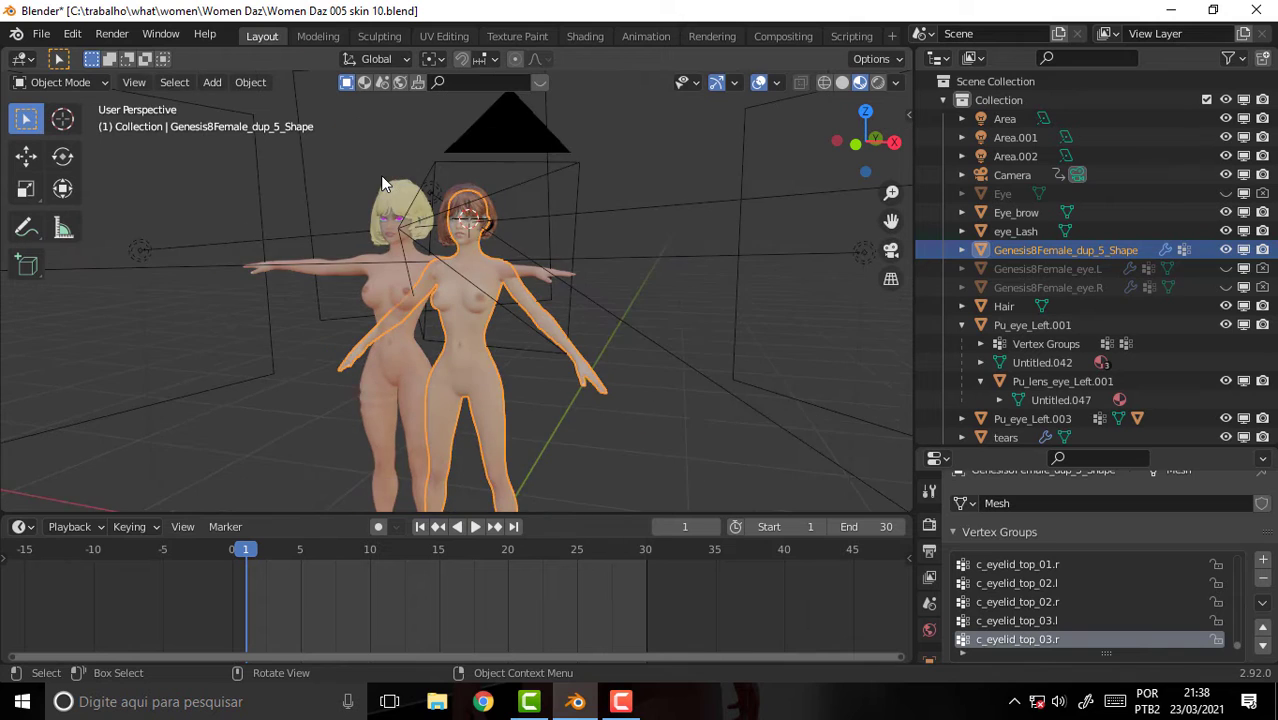
{"action": "scroll", "coordinate": [380, 175], "scroll_direction": "up", "scroll_amount": 2}
Step: Switch the viewport to Solid shading and orbit around the figures
{"action": "key", "text": "z"}
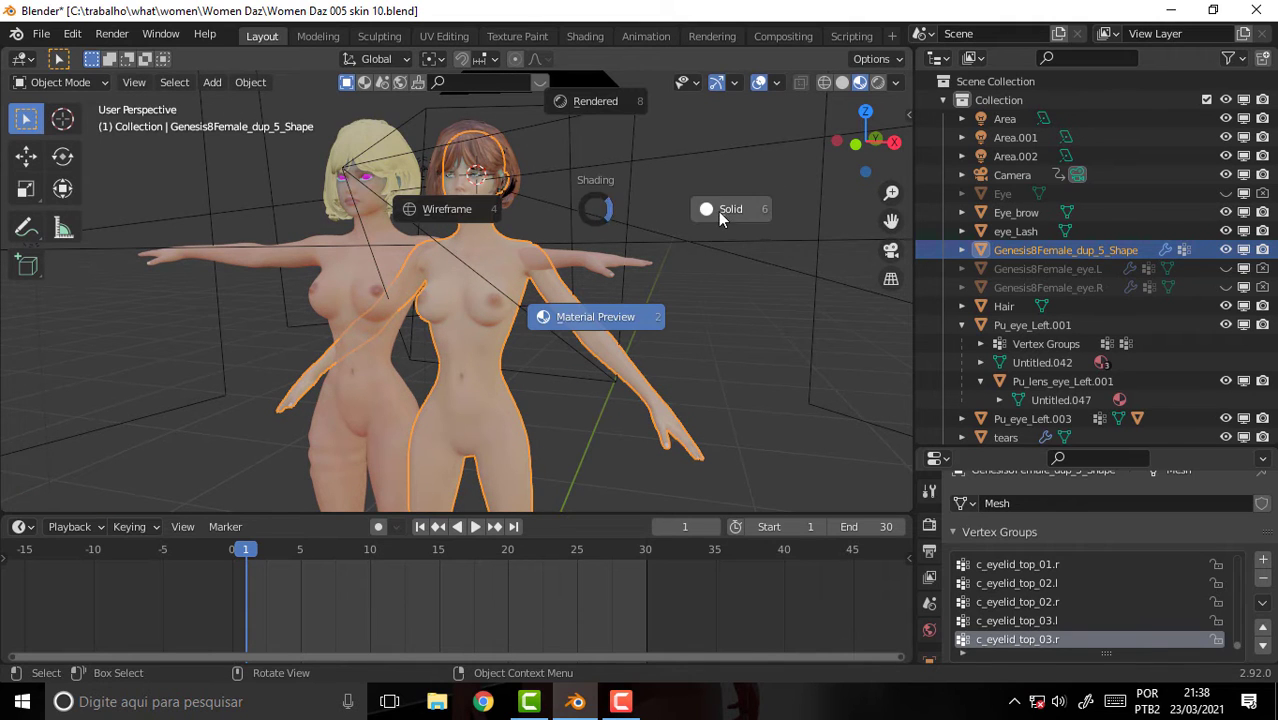
{"action": "left_click", "coordinate": [718, 211]}
{"action": "scroll", "coordinate": [670, 228], "scroll_direction": "up", "scroll_amount": 3}
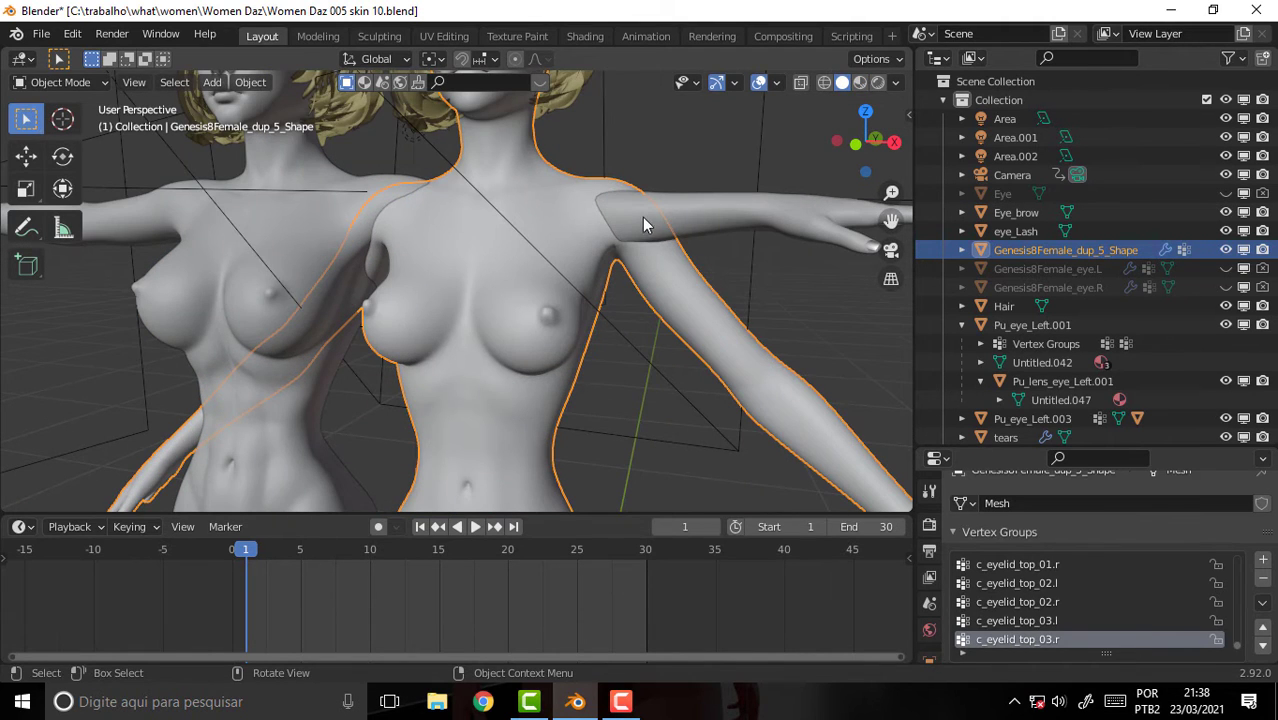
{"action": "mouse_move", "coordinate": [614, 229]}
{"action": "middle_mouse_down"}
{"action": "mouse_move", "coordinate": [641, 233]}
{"action": "mouse_move", "coordinate": [632, 223]}
{"action": "middle_mouse_up"}
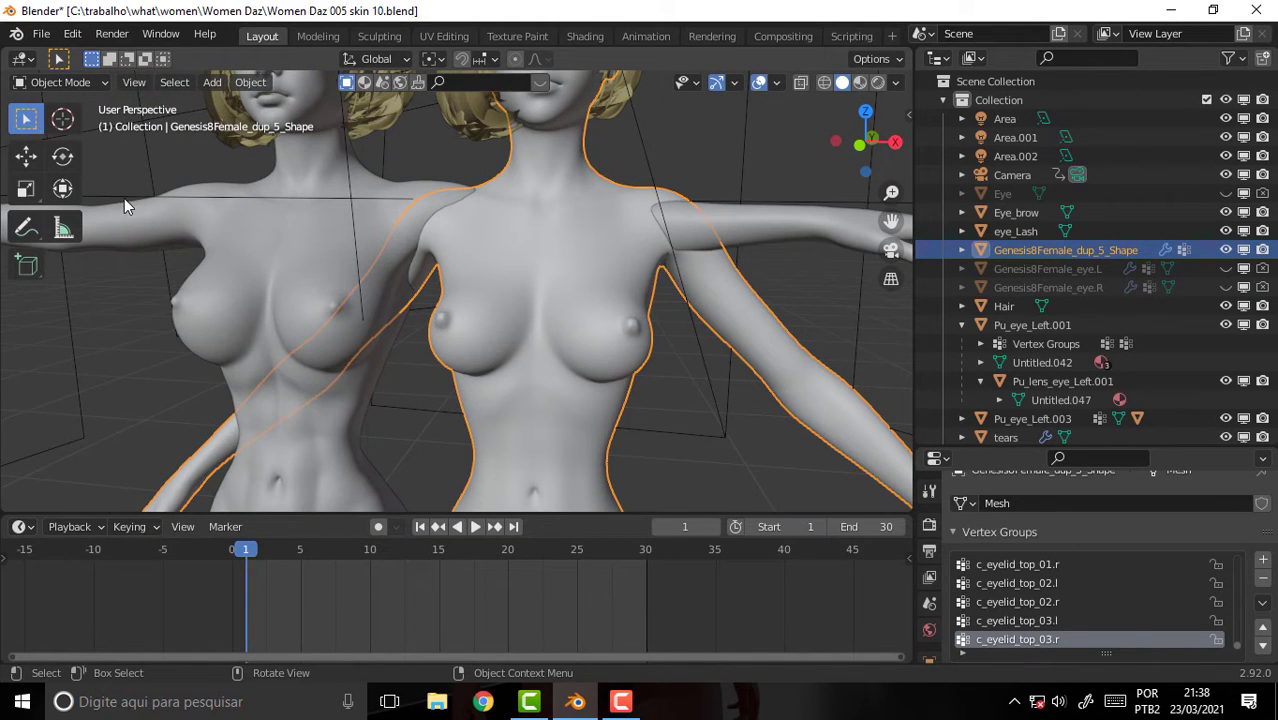
Step: Enter Sculpt Mode with the Smooth brush at 39 px radius
{"action": "left_click", "coordinate": [77, 82]}
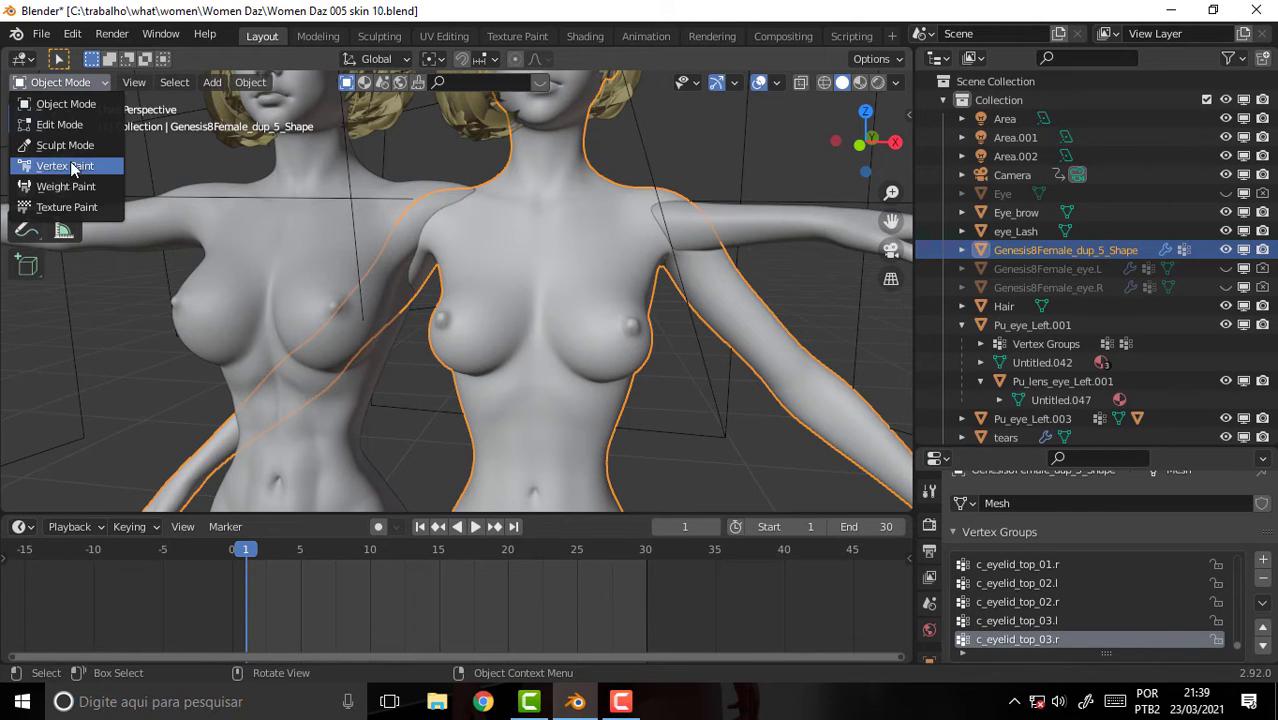
{"action": "left_click", "coordinate": [70, 146]}
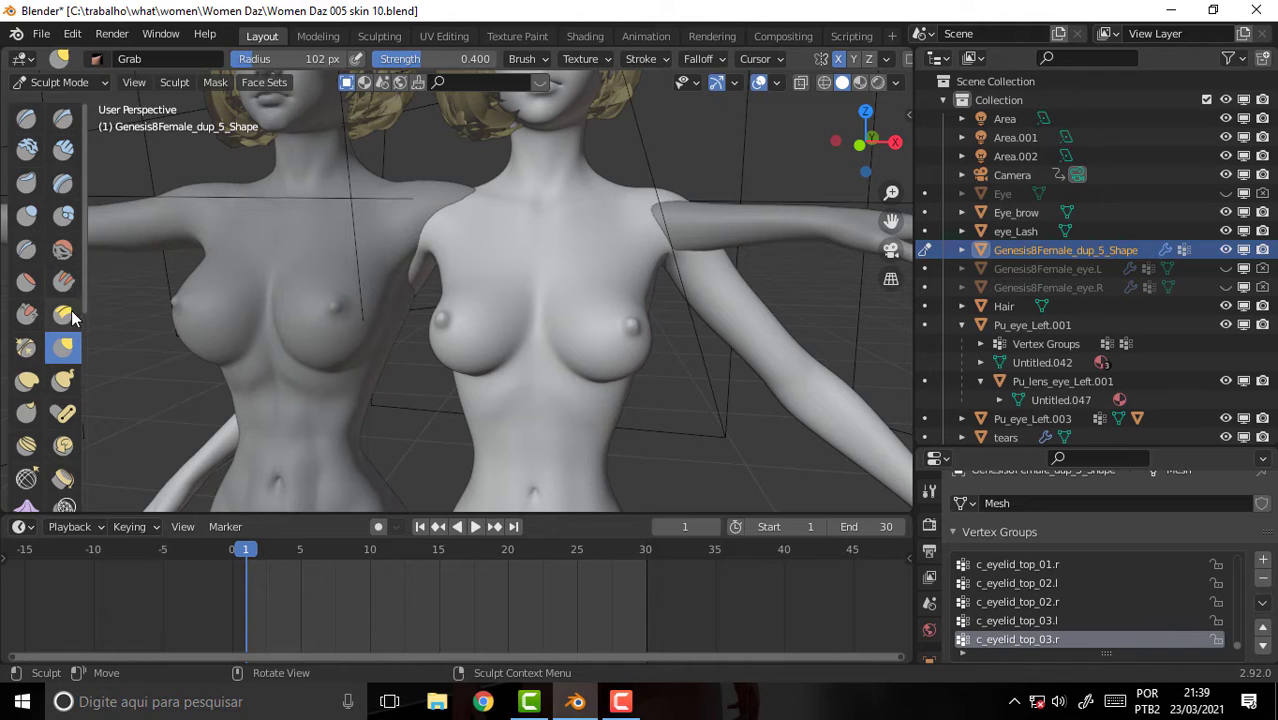
{"action": "left_click", "coordinate": [62, 248]}
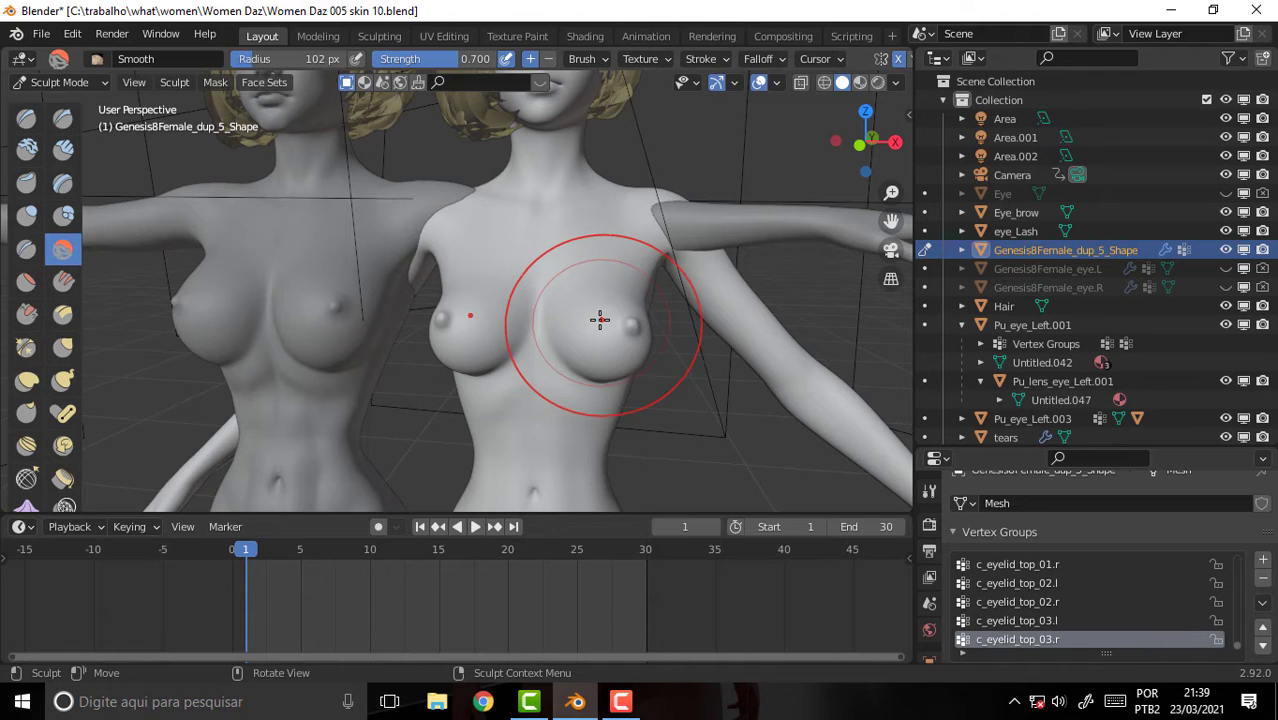
{"action": "key", "text": "f"}
{"action": "left_click", "coordinate": [550, 320]}
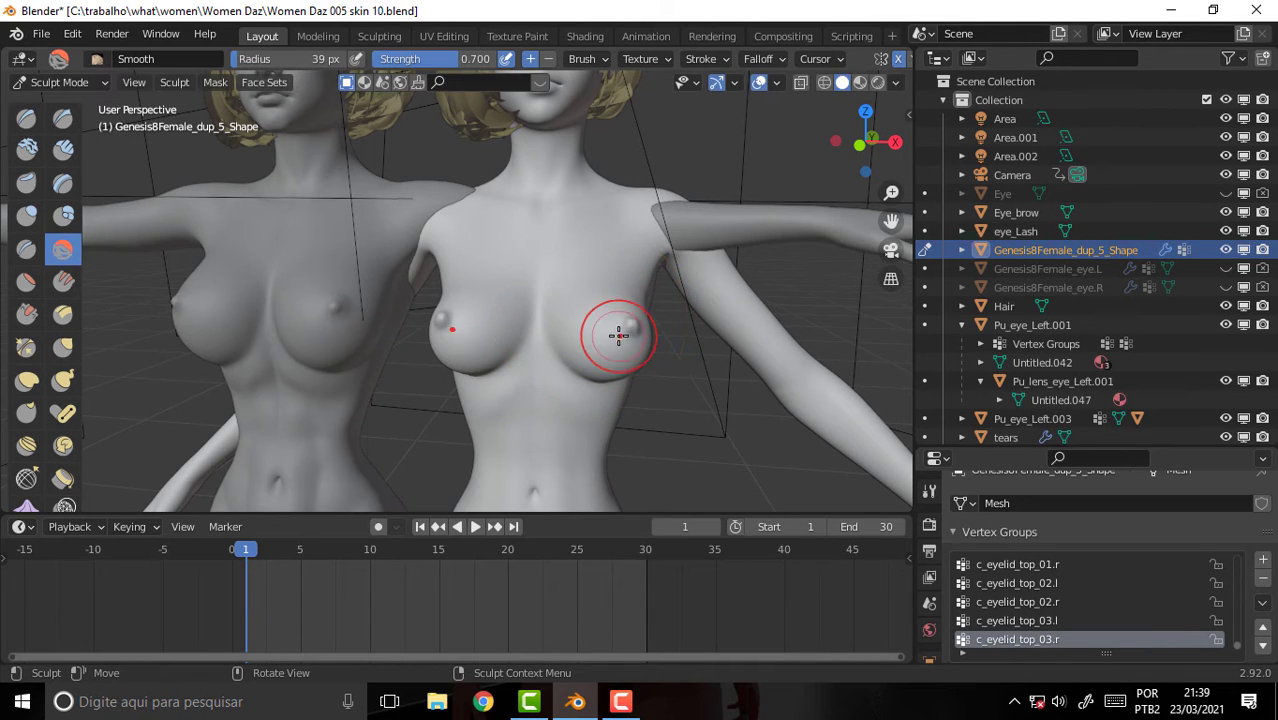
Step: Smooth the breast at strength 0.278, undoing the stroke that erased the nipple
{"action": "left_click_drag", "start_coordinate": [636, 320], "coordinate": [630, 335]}
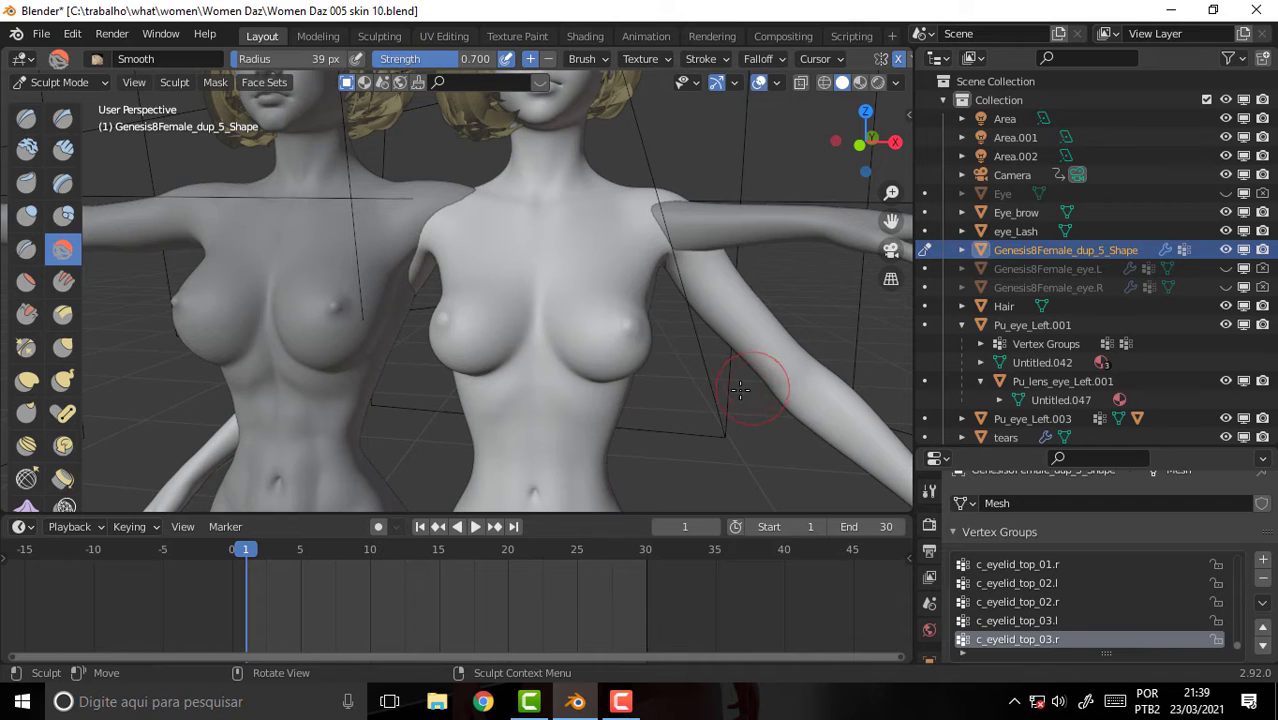
{"action": "left_click_drag", "start_coordinate": [465, 58], "coordinate": [420, 58]}
{"action": "left_click_drag", "start_coordinate": [615, 322], "coordinate": [634, 327]}
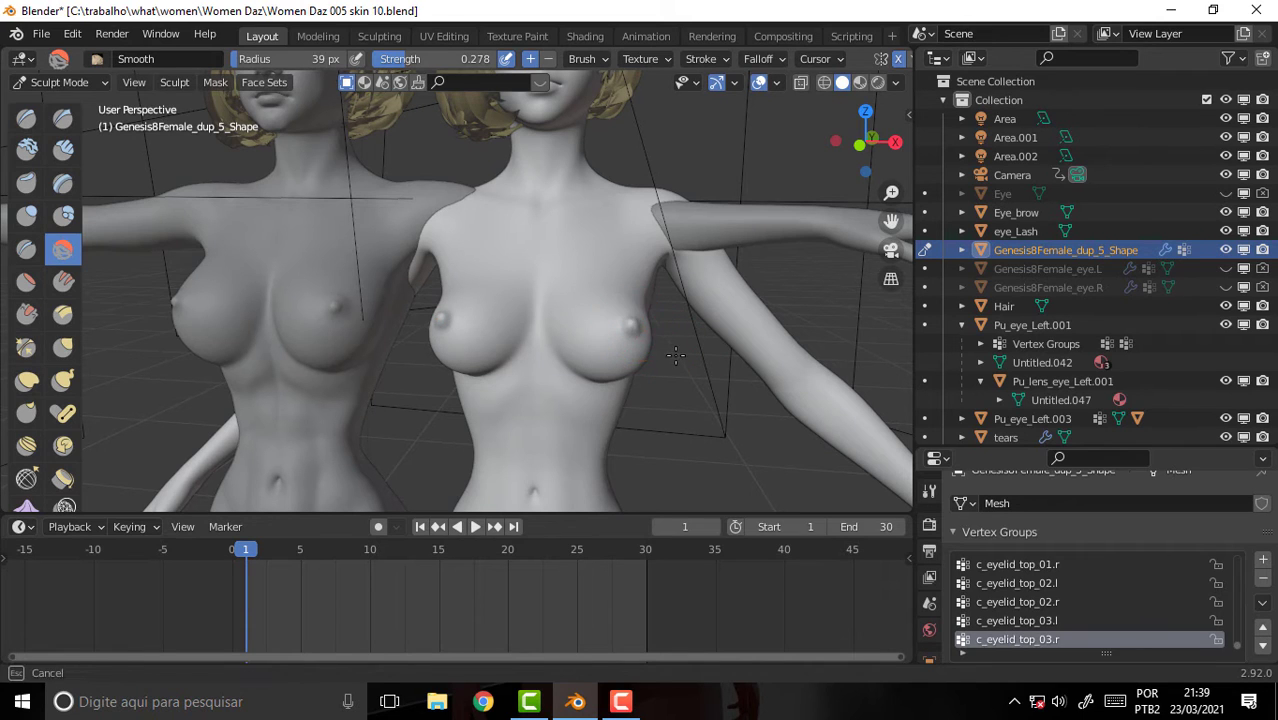
{"action": "key", "text": "ctrl+z"}
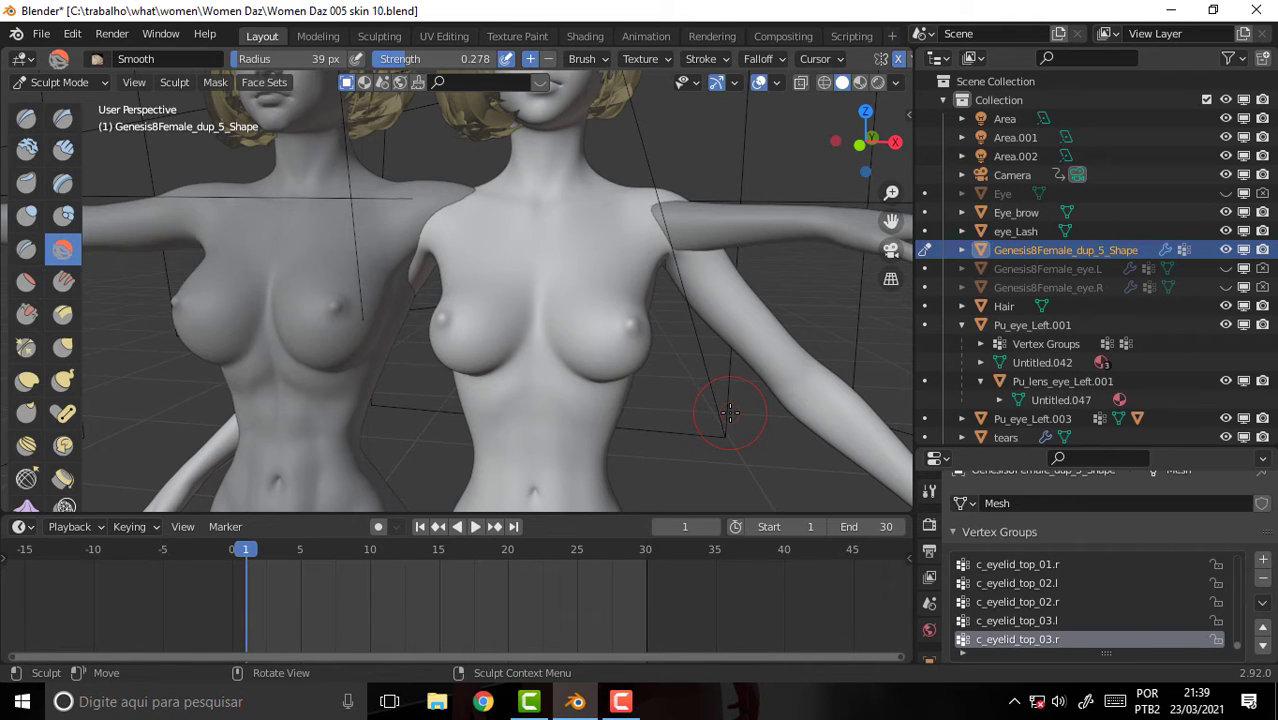
{"action": "scroll", "coordinate": [525, 415], "scroll_direction": "down", "scroll_amount": 5}
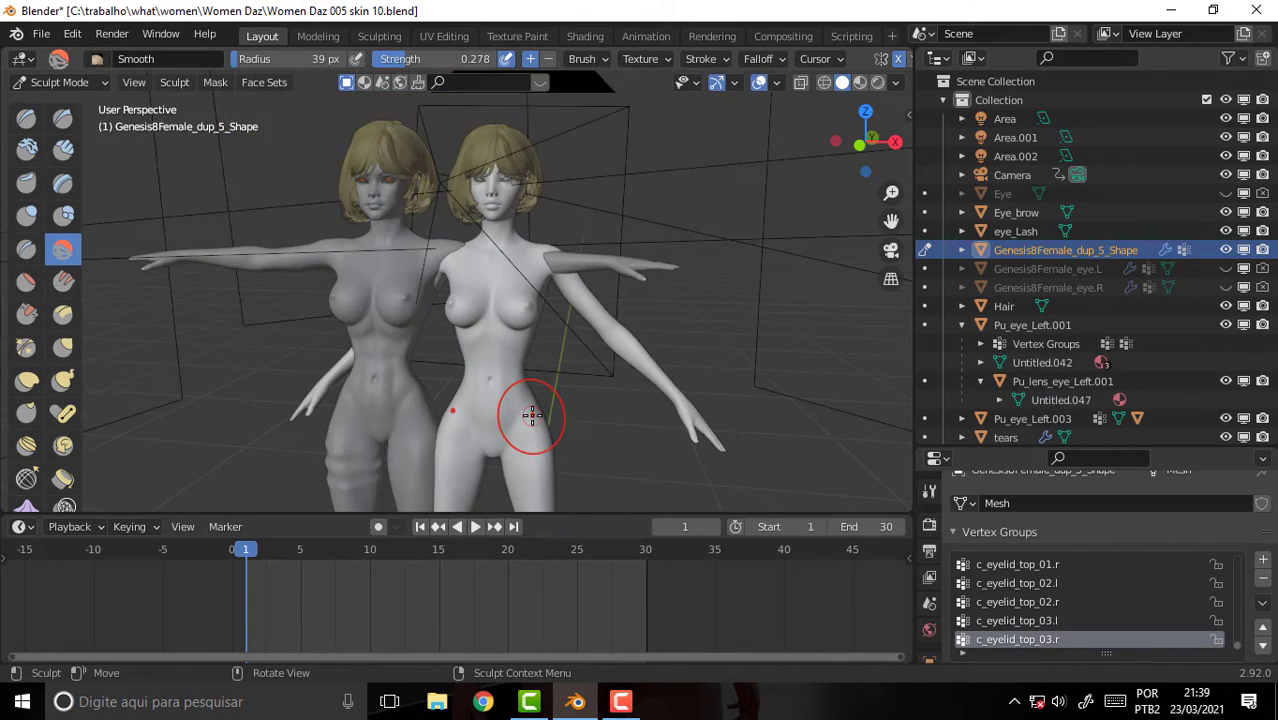
{"action": "scroll", "coordinate": [530, 419], "scroll_direction": "up", "scroll_amount": 5}
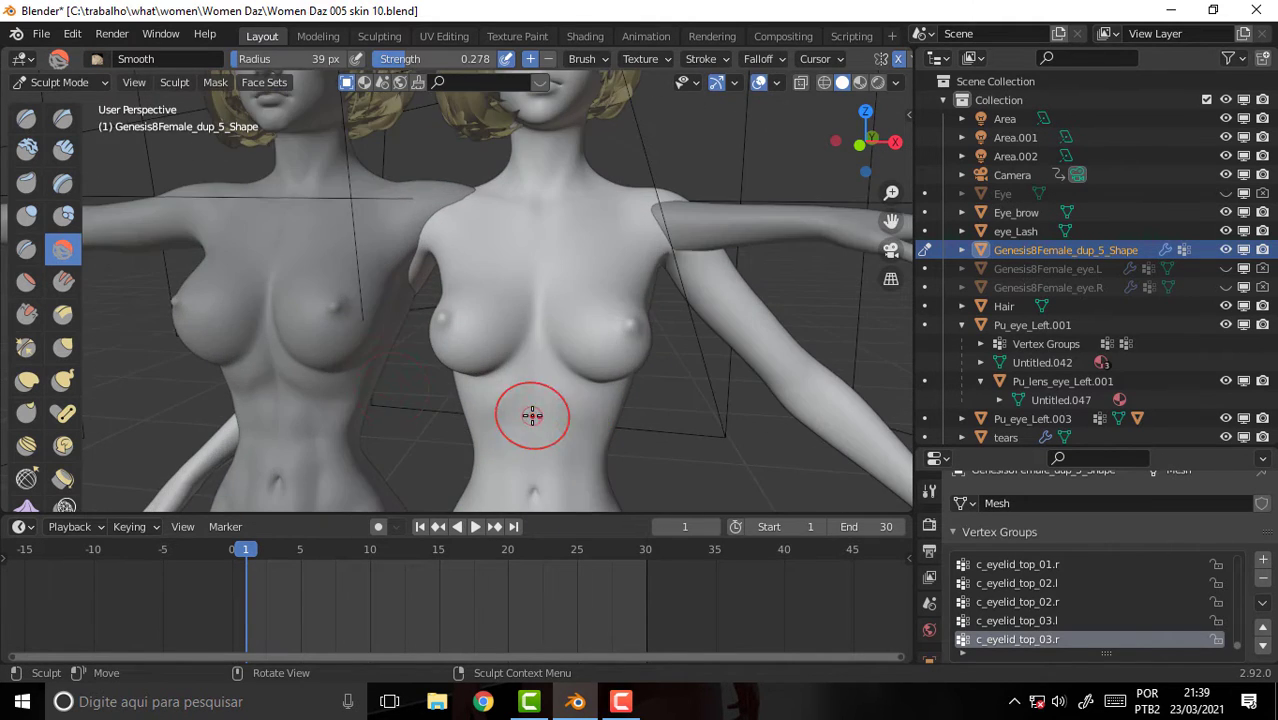
{"action": "left_click", "coordinate": [62, 346]}
{"action": "left_click_drag", "start_coordinate": [532, 483], "coordinate": [630, 462]}
{"action": "scroll", "coordinate": [630, 462], "scroll_direction": "down", "scroll_amount": 5}
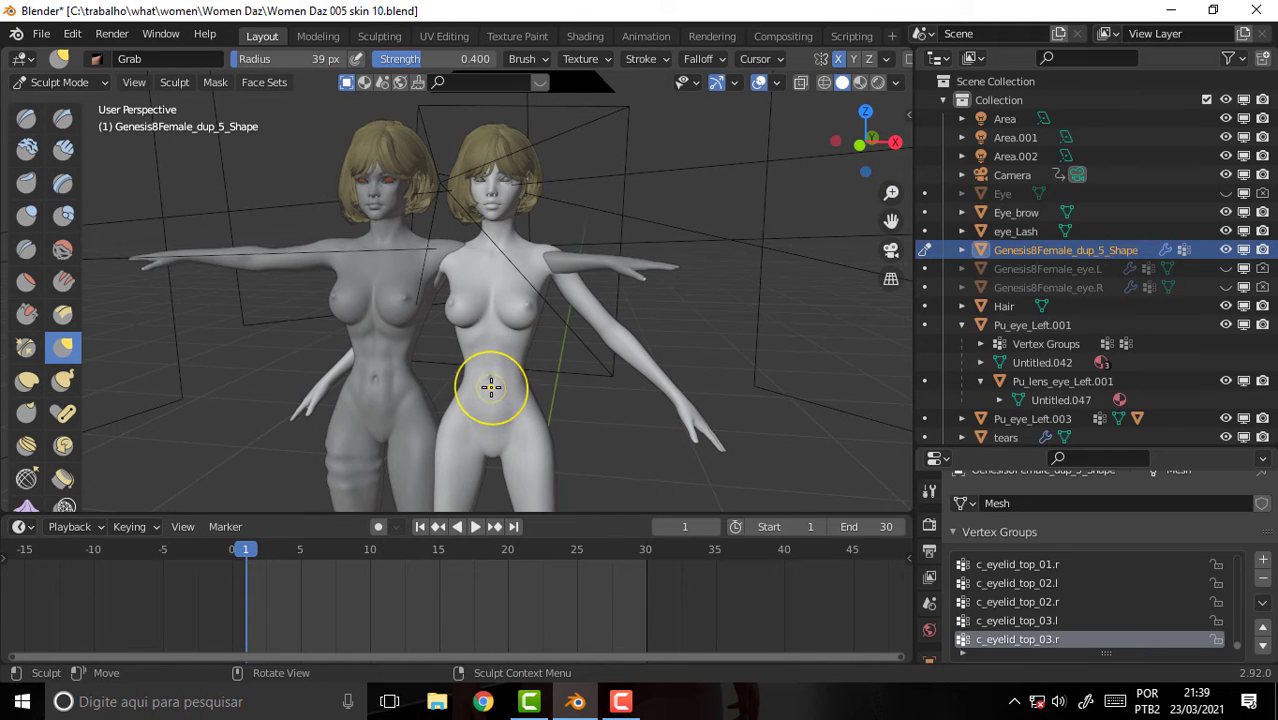
{"action": "left_click_drag", "start_coordinate": [491, 388], "coordinate": [502, 419]}
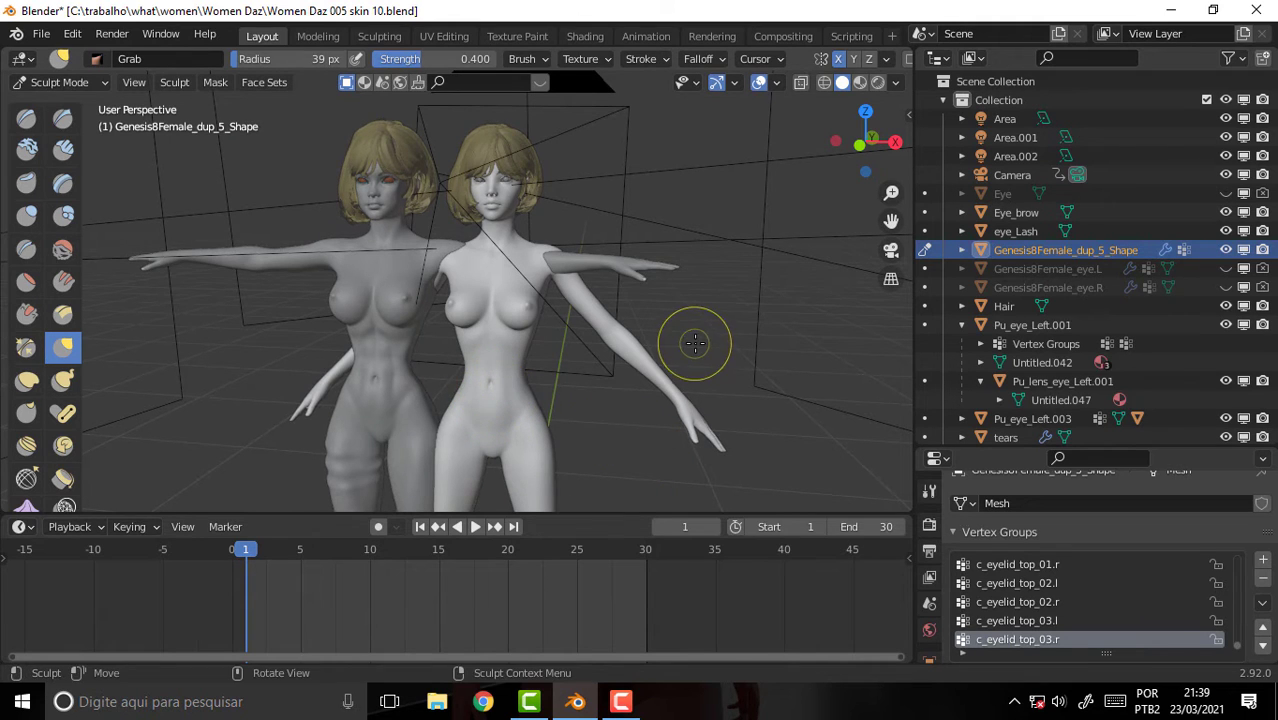
{"action": "scroll", "coordinate": [693, 342], "scroll_direction": "up", "scroll_amount": 4}
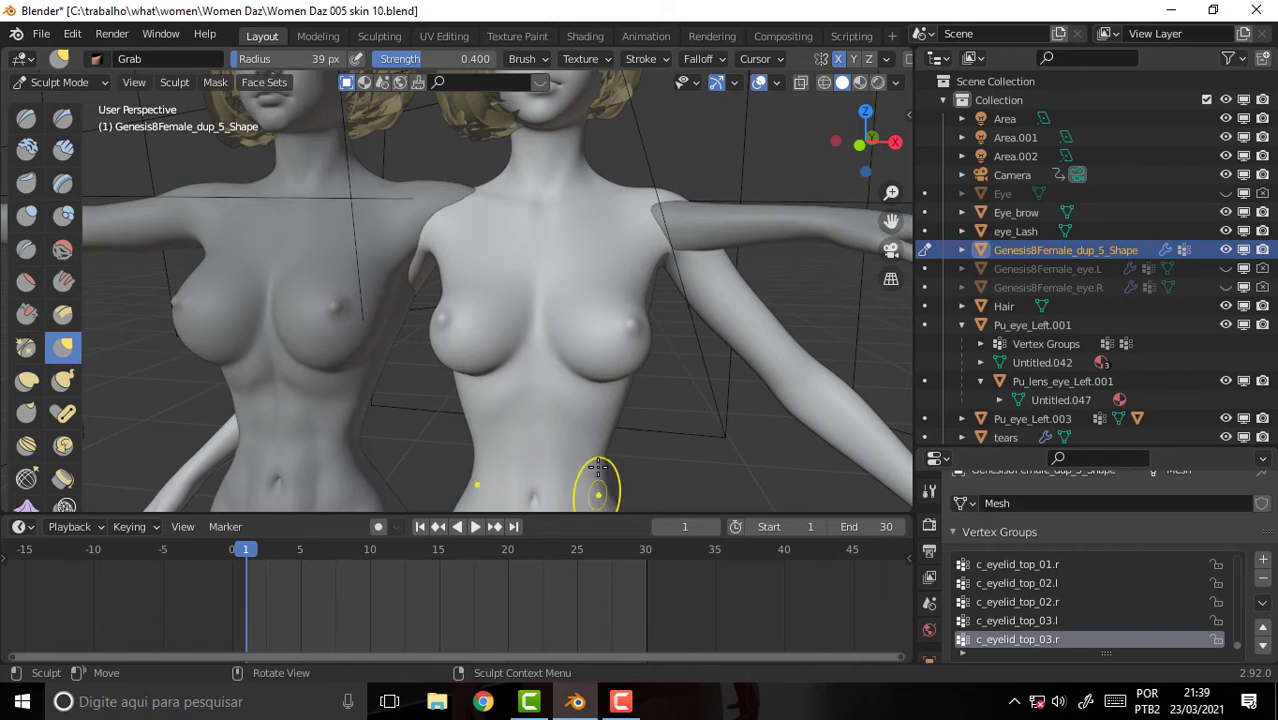
{"action": "scroll", "coordinate": [632, 443], "scroll_direction": "down", "scroll_amount": 4}
{"action": "scroll", "coordinate": [667, 345], "scroll_direction": "up", "scroll_amount": 2}
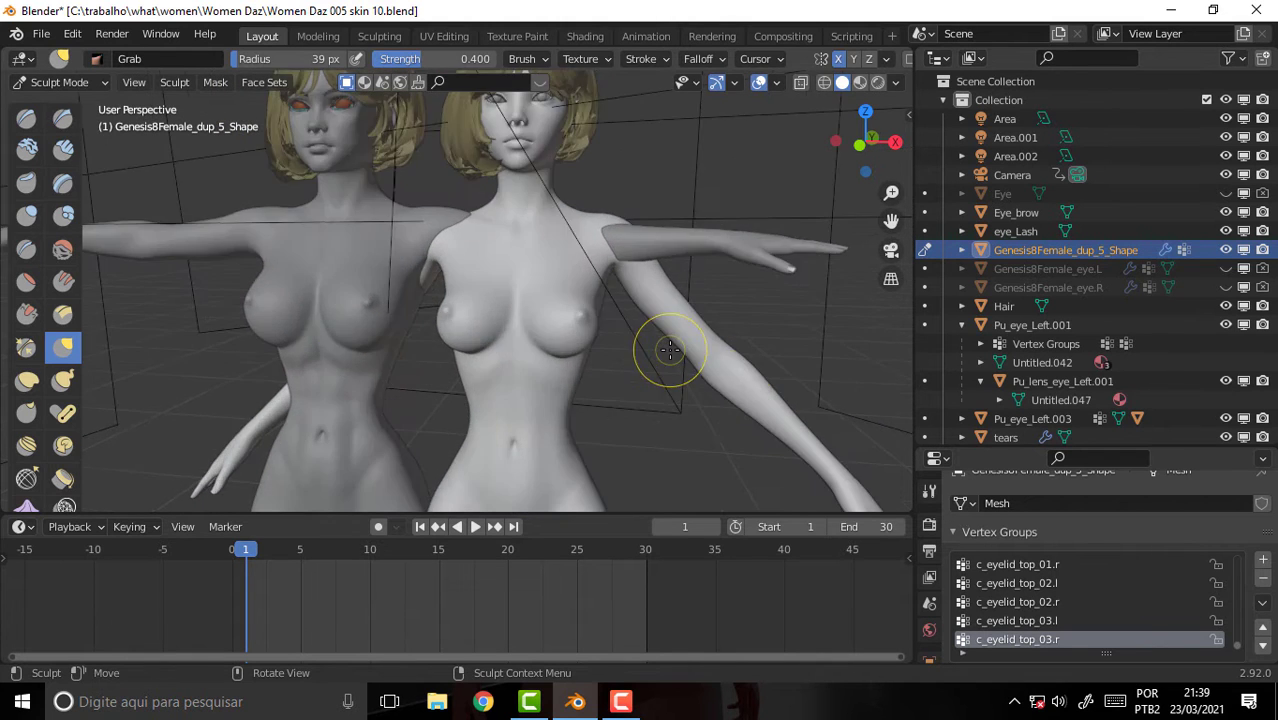
{"action": "scroll", "coordinate": [672, 338], "scroll_direction": "down", "scroll_amount": 5}
{"action": "mouse_move", "coordinate": [673, 337]}
{"action": "middle_mouse_down"}
{"action": "mouse_move", "coordinate": [484, 301]}
{"action": "mouse_move", "coordinate": [581, 302]}
{"action": "middle_mouse_up"}
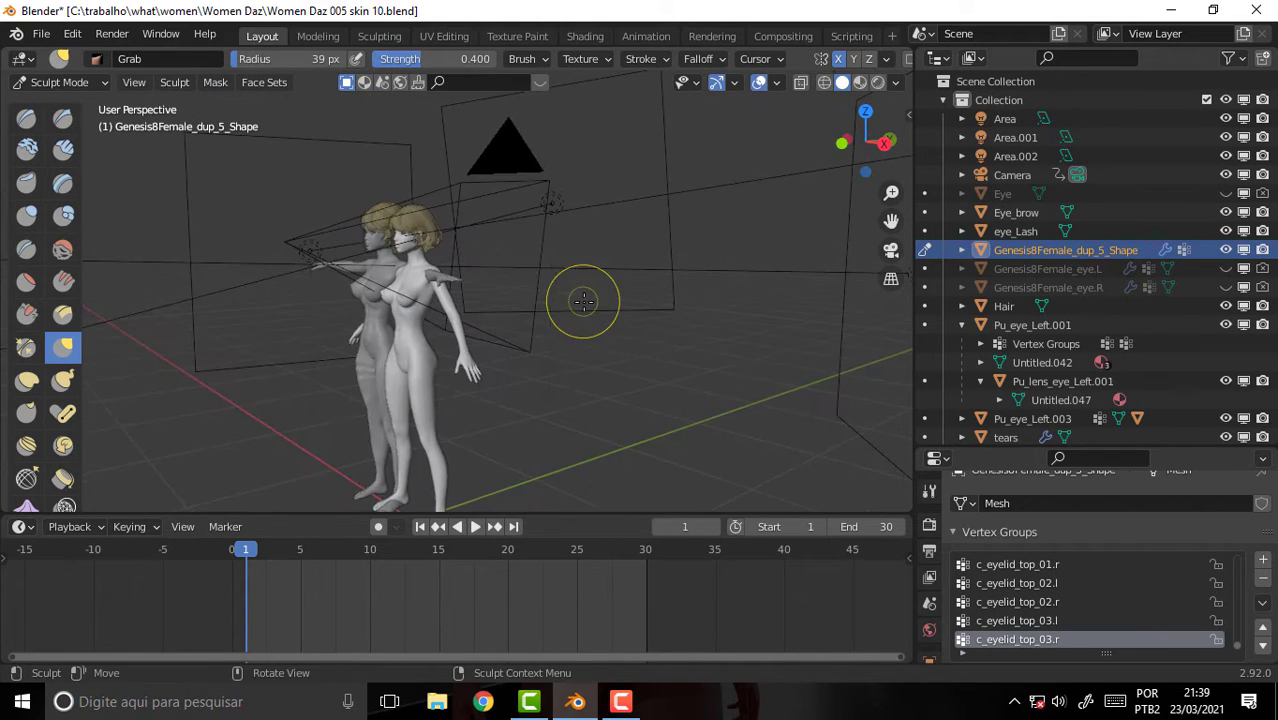
{"action": "scroll", "coordinate": [581, 302], "scroll_direction": "up", "scroll_amount": 4}
{"action": "scroll", "coordinate": [581, 302], "scroll_direction": "down", "scroll_amount": 2}
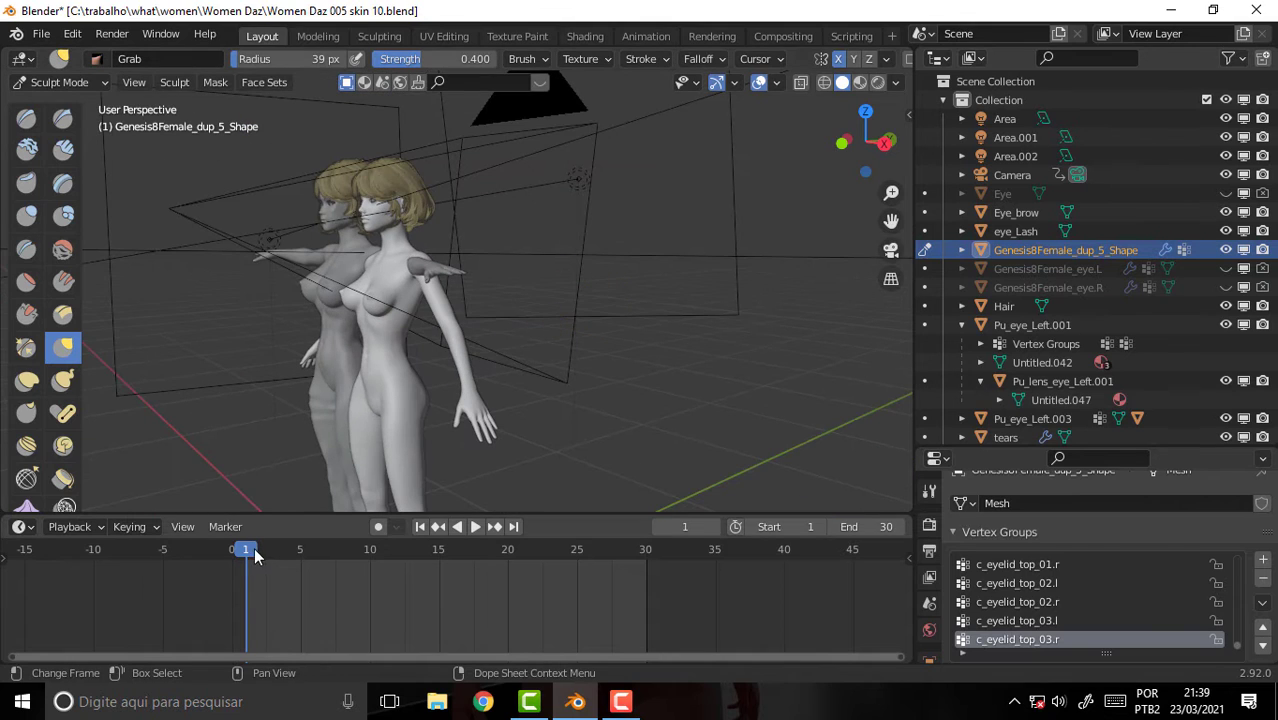
Step: Play the animation to frame 30 and orbit round to view the posed figure from behind
{"action": "left_click_drag", "start_coordinate": [268, 546], "coordinate": [585, 550]}
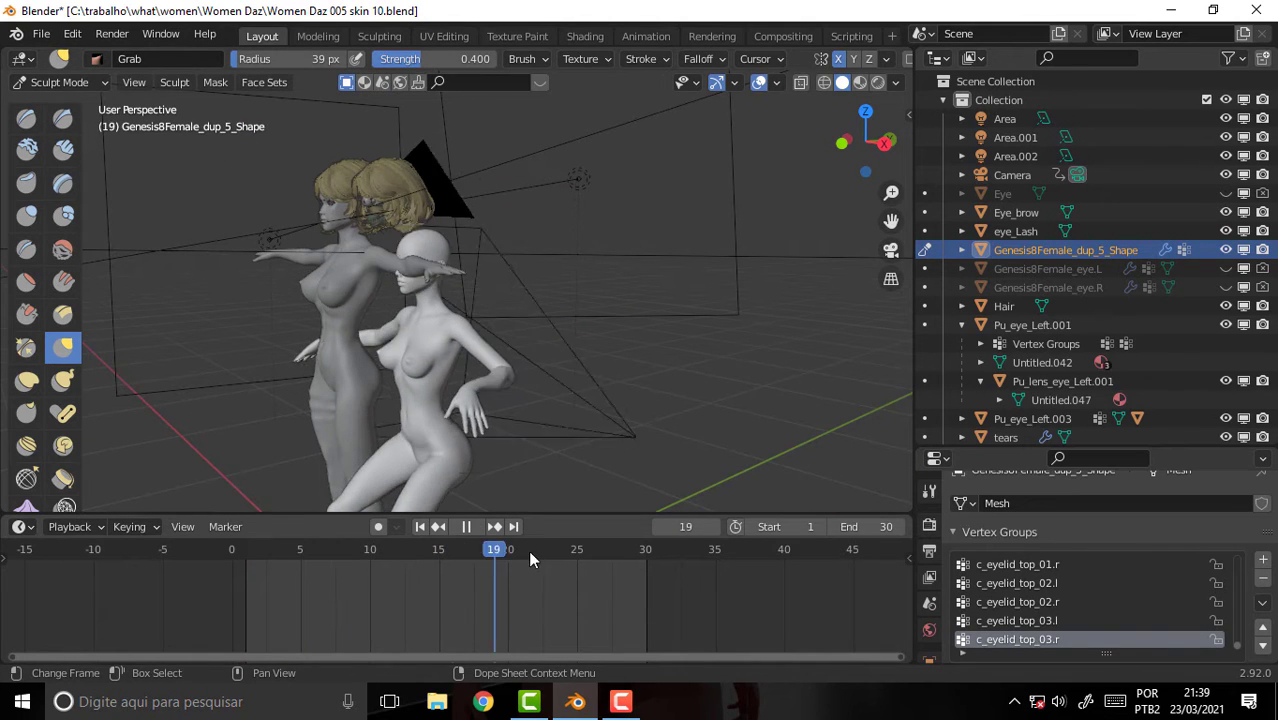
{"action": "key", "text": "space"}
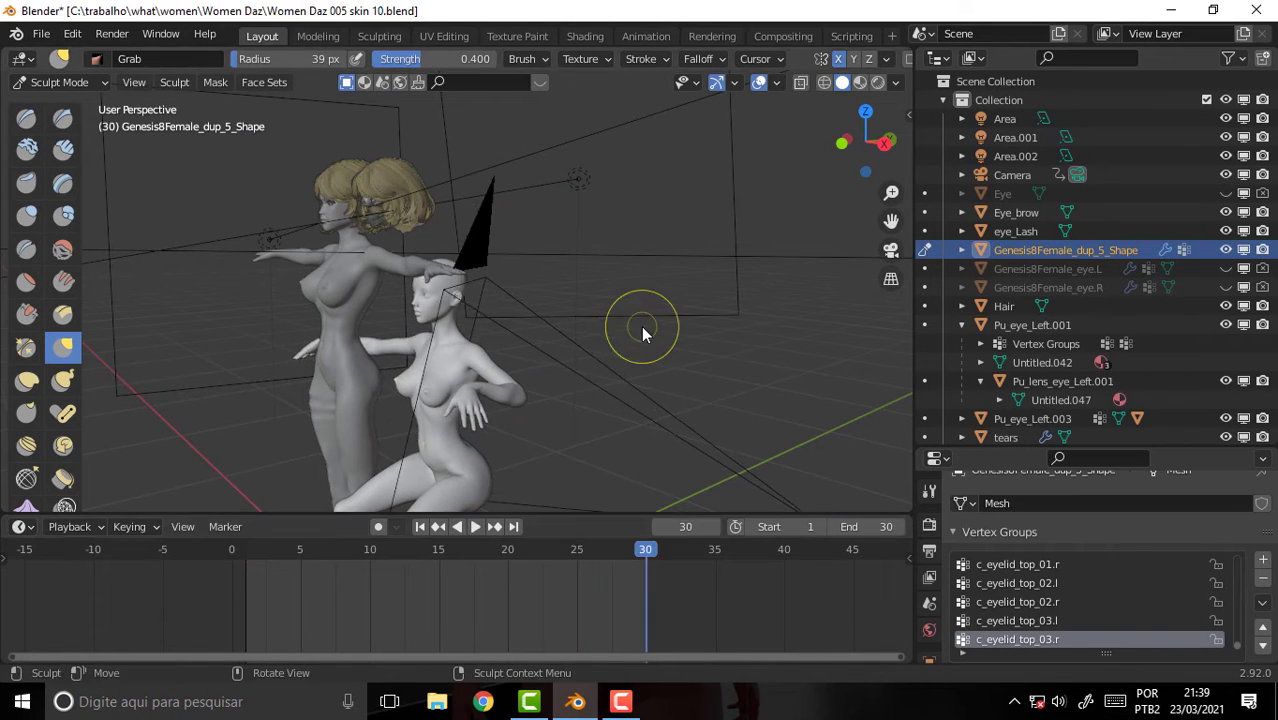
{"action": "mouse_move", "coordinate": [635, 323]}
{"action": "middle_mouse_down"}
{"action": "mouse_move", "coordinate": [487, 309]}
{"action": "mouse_move", "coordinate": [485, 295]}
{"action": "middle_mouse_up"}
{"action": "scroll", "coordinate": [507, 305], "scroll_direction": "up", "scroll_amount": 3}
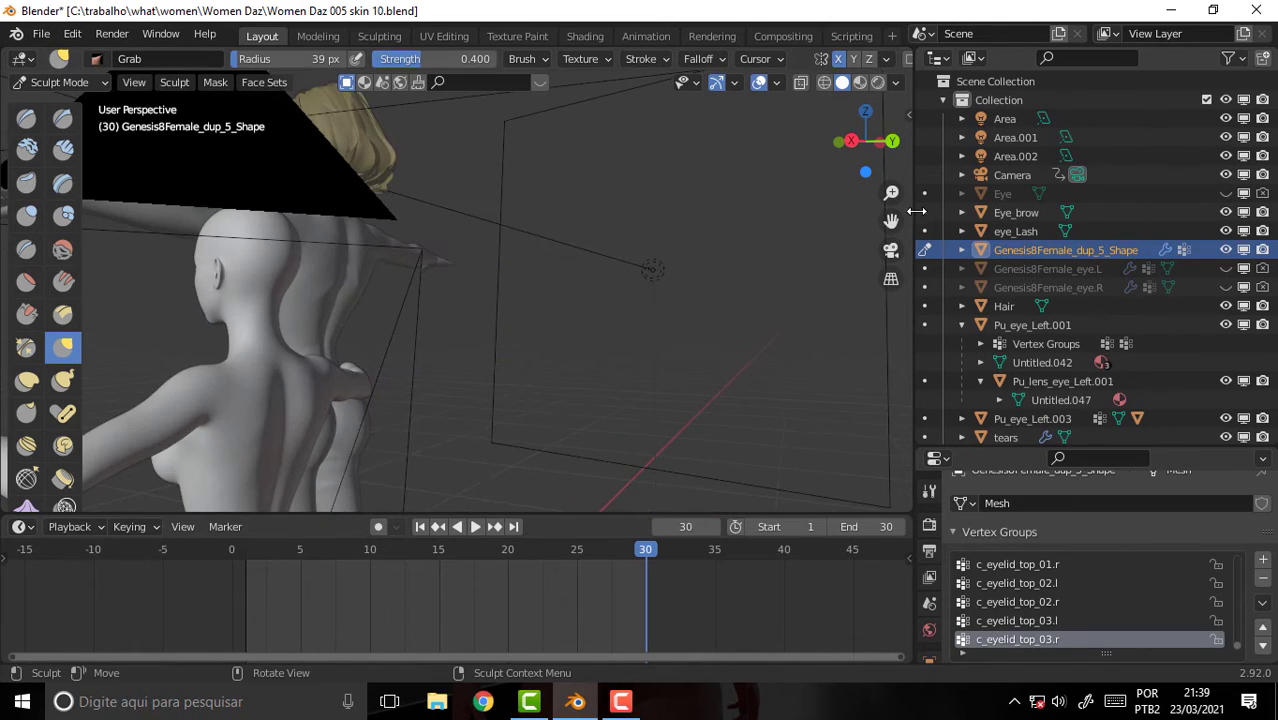
{"action": "left_click_drag", "start_coordinate": [891, 220], "coordinate": [472, 358]}
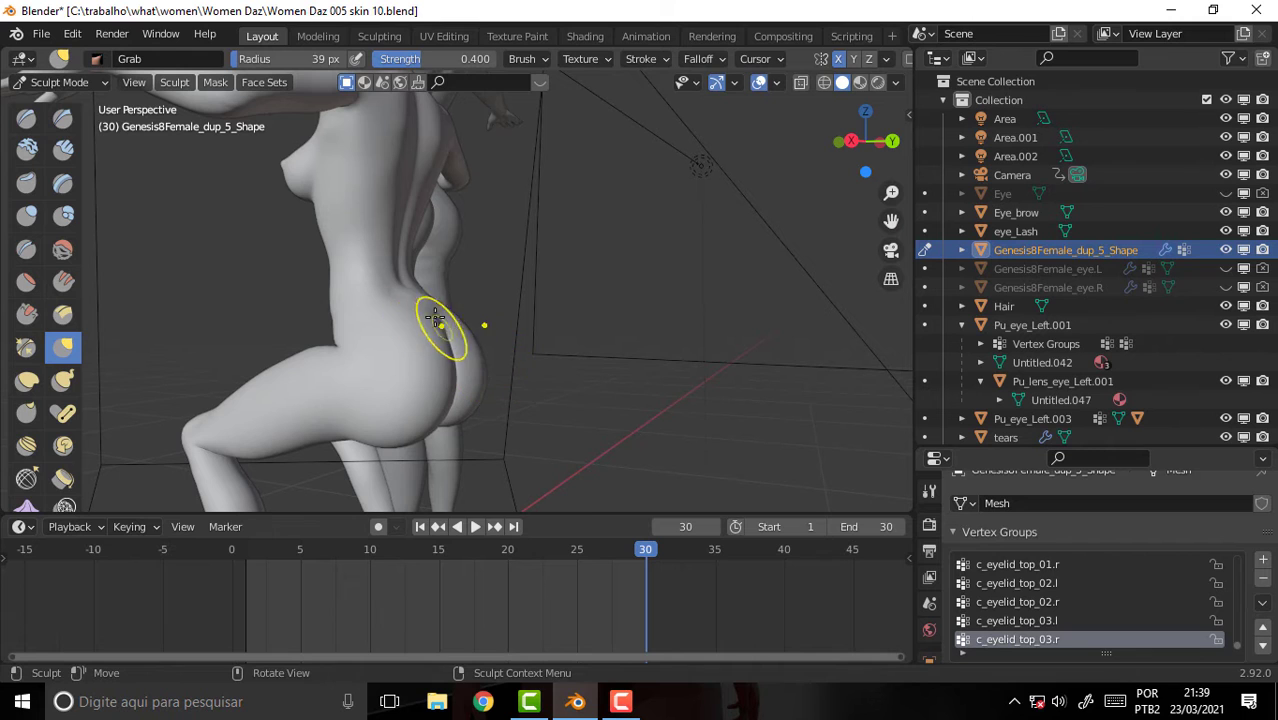
{"action": "mouse_move", "coordinate": [614, 327]}
{"action": "middle_mouse_down"}
{"action": "mouse_move", "coordinate": [498, 356]}
{"action": "mouse_move", "coordinate": [582, 401]}
{"action": "middle_mouse_up"}
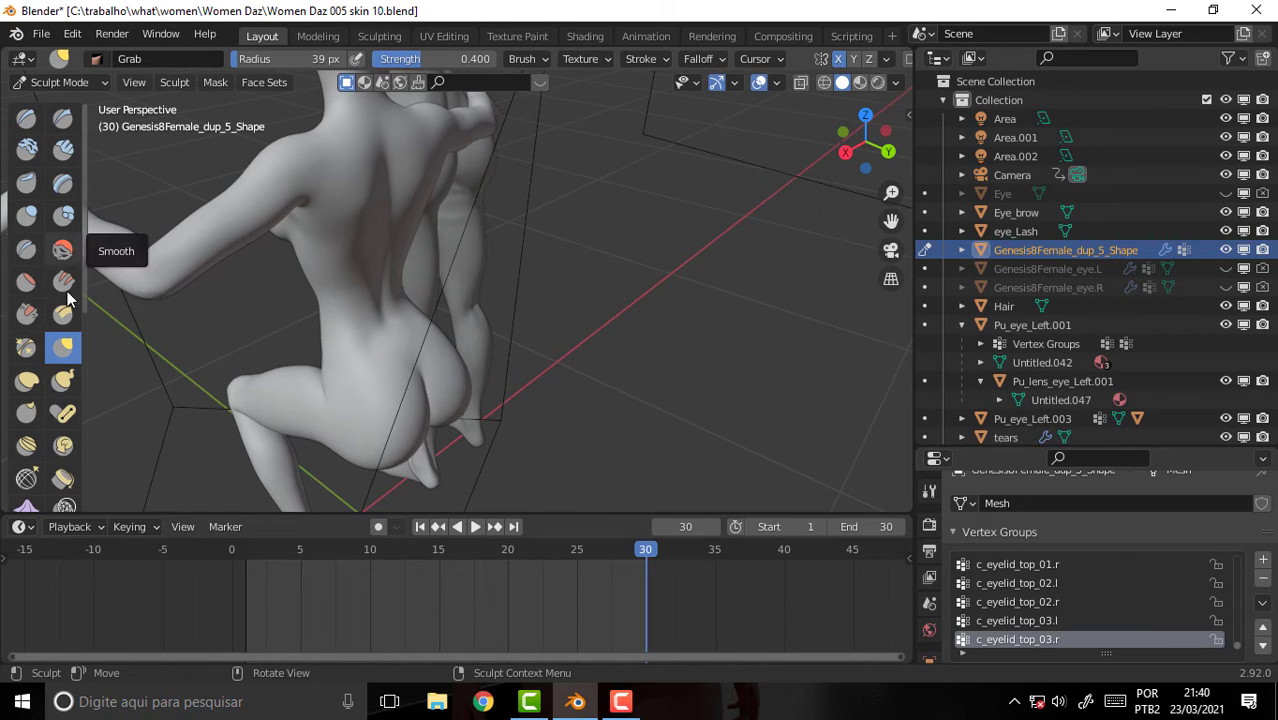
Step: Inflate the figure's lower back with the Inflate/Deflate brush, raising strength to 0.663
{"action": "left_click", "coordinate": [26, 216]}
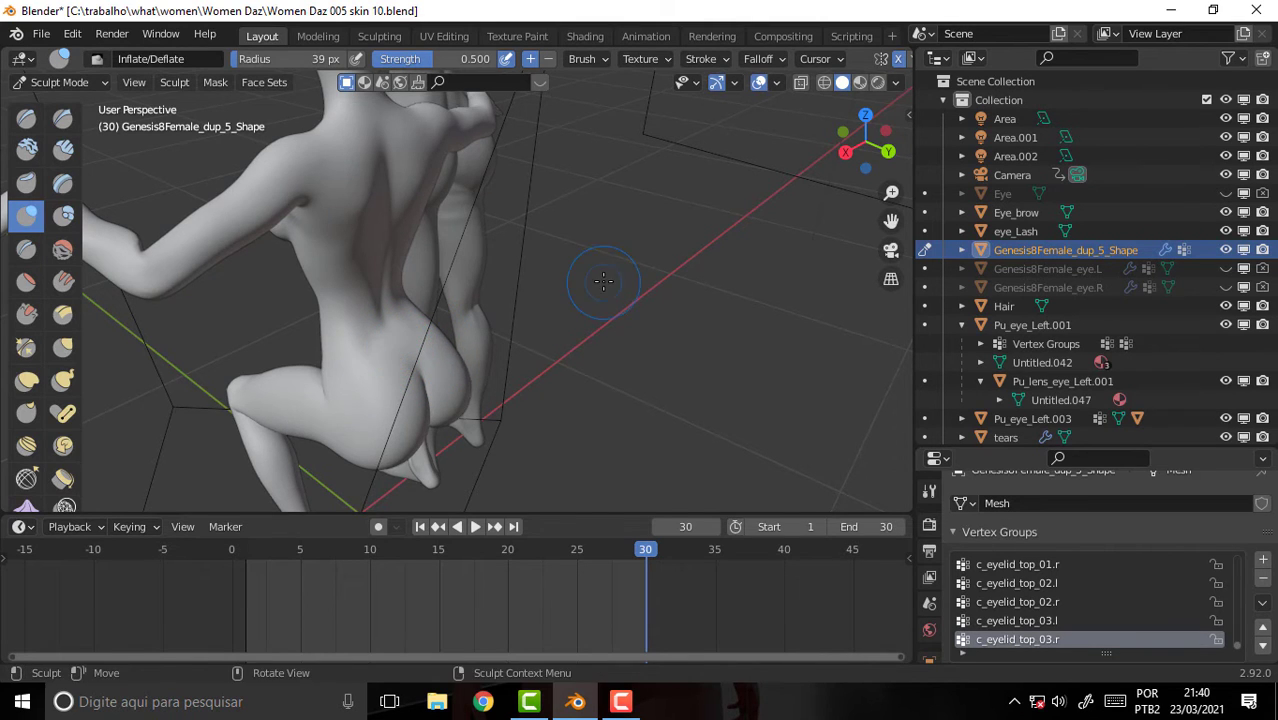
{"action": "middle_click_drag", "start_coordinate": [603, 262], "coordinate": [643, 203]}
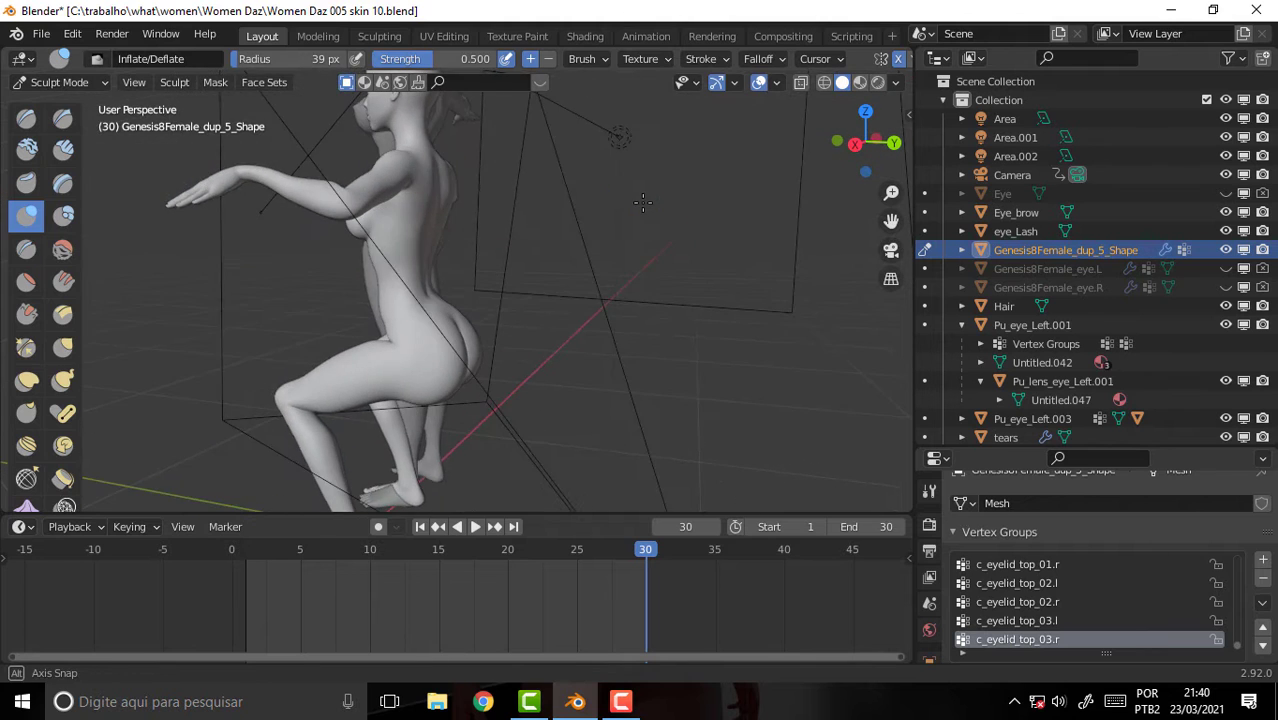
{"action": "scroll", "coordinate": [630, 227], "scroll_direction": "up", "scroll_amount": 4}
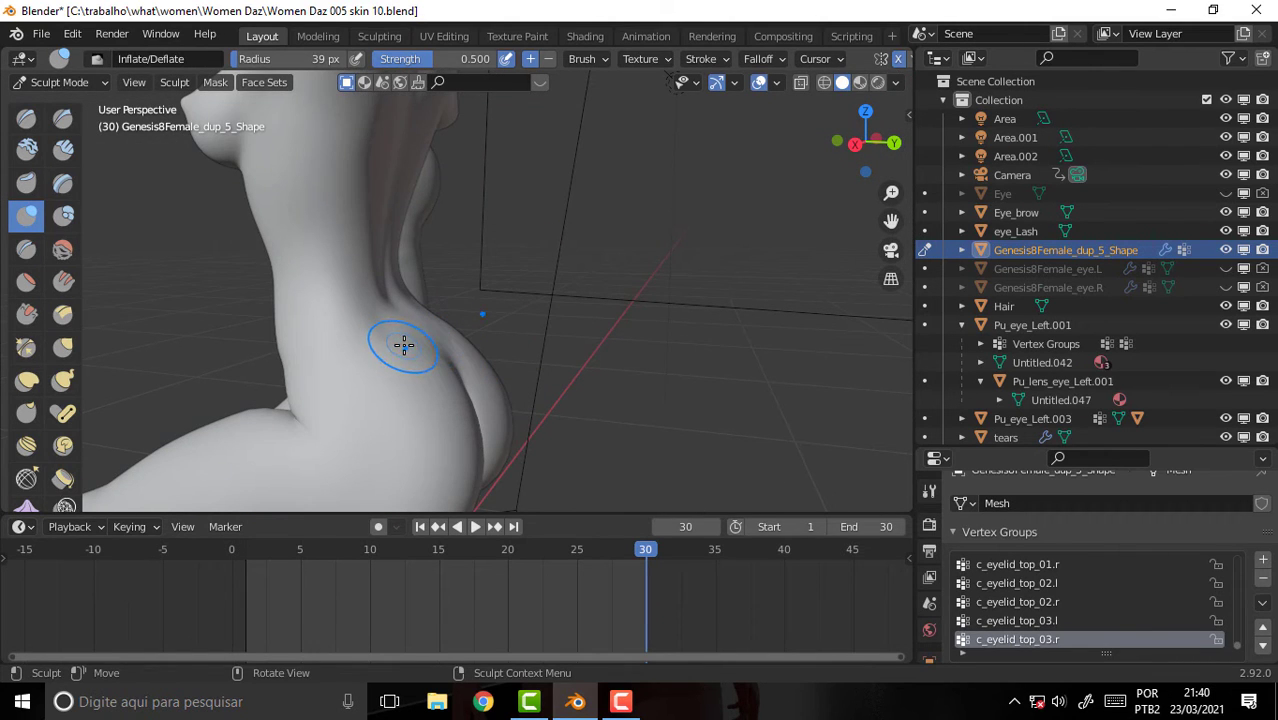
{"action": "middle_click_drag", "start_coordinate": [500, 305], "coordinate": [414, 330]}
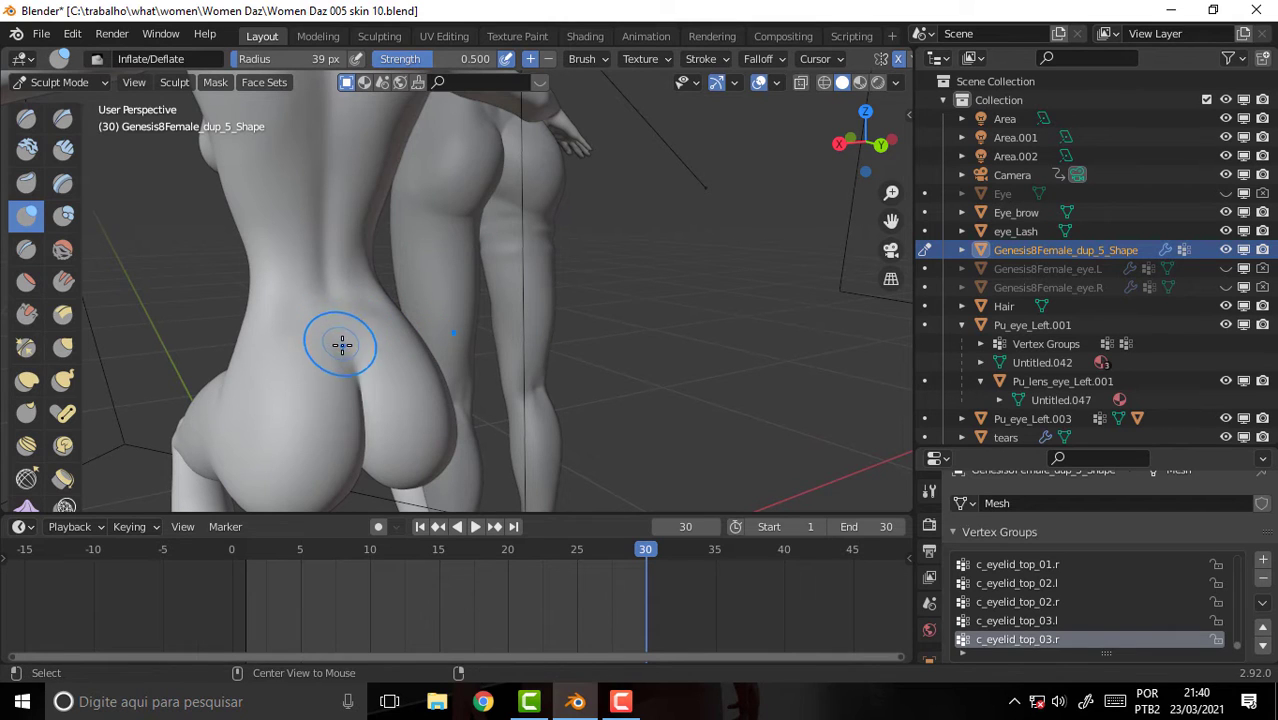
{"action": "left_click_drag", "start_coordinate": [331, 314], "coordinate": [330, 315]}
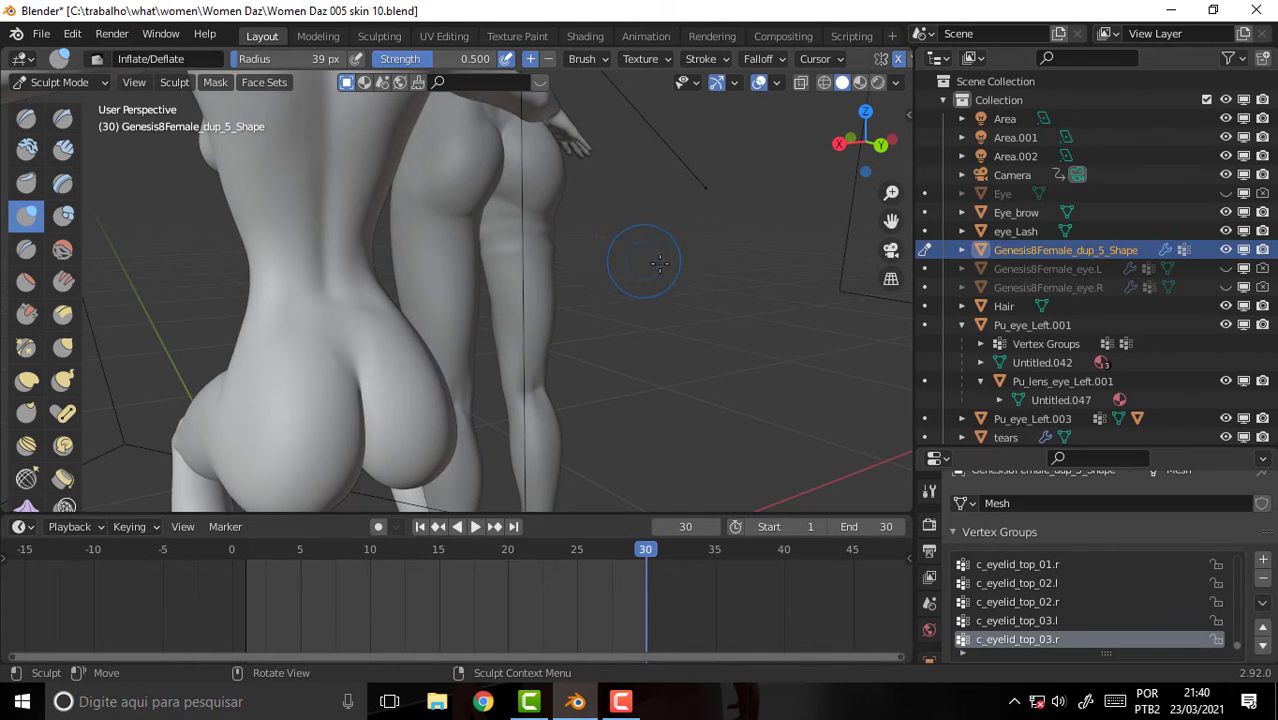
{"action": "middle_click_drag", "start_coordinate": [659, 262], "coordinate": [716, 337]}
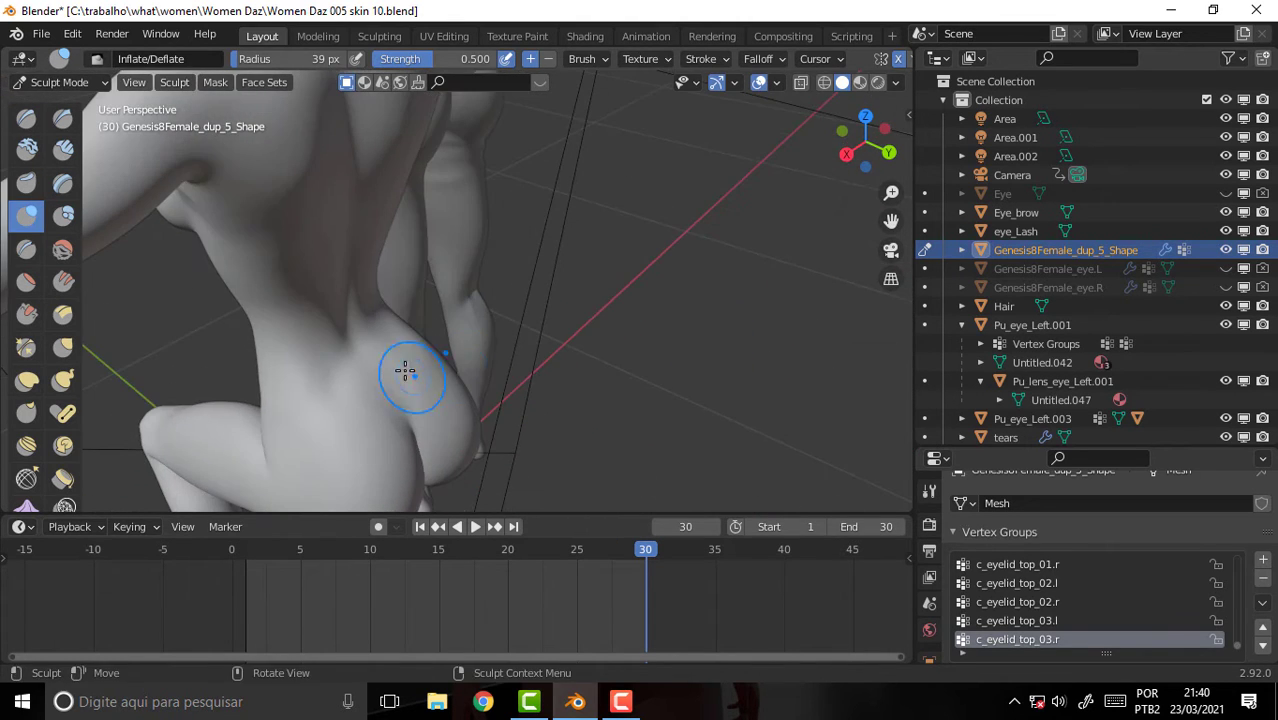
{"action": "middle_click_drag", "start_coordinate": [576, 258], "coordinate": [527, 213]}
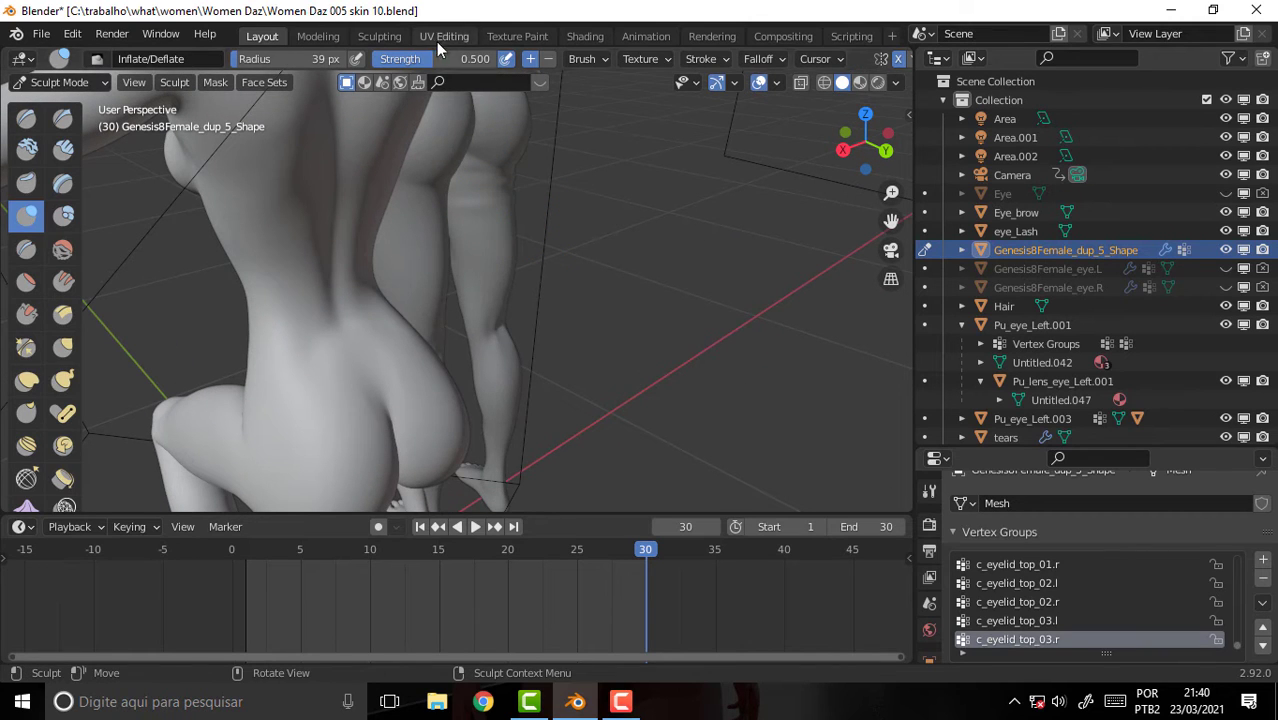
{"action": "left_click_drag", "start_coordinate": [432, 59], "coordinate": [452, 59]}
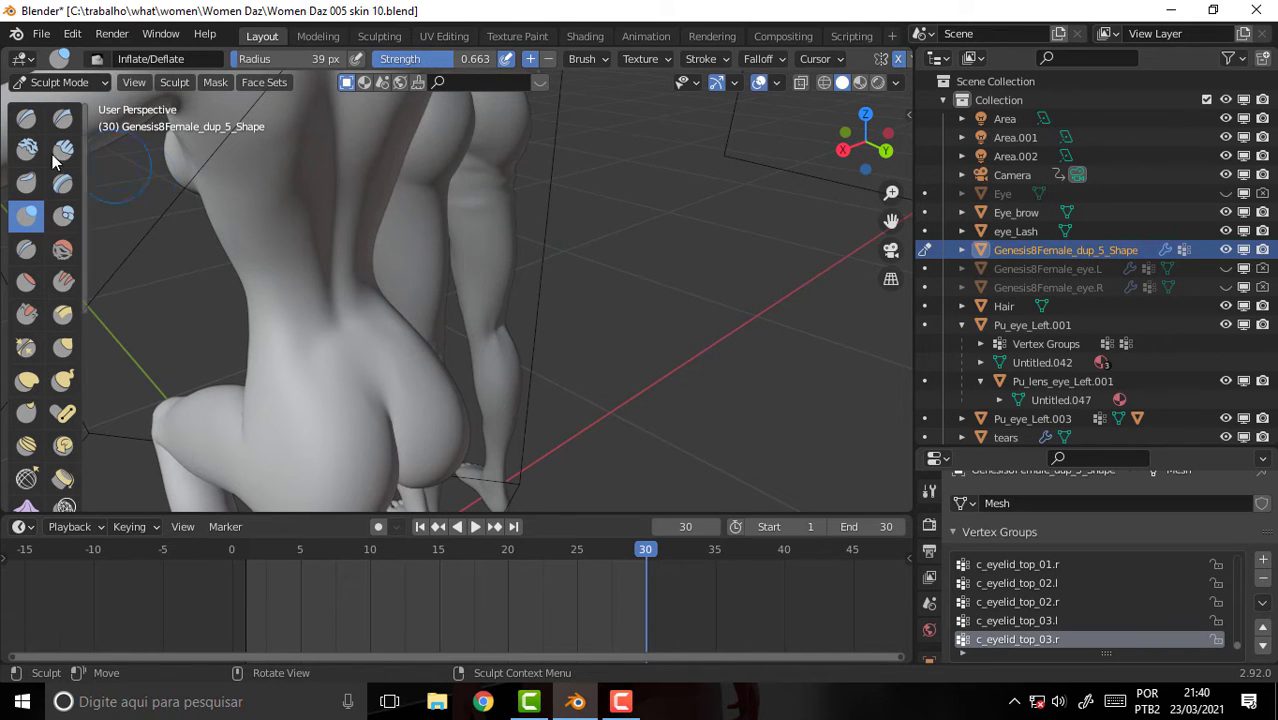
Step: Build up the hip with the Draw brush at 117 px radius
{"action": "left_click", "coordinate": [28, 120]}
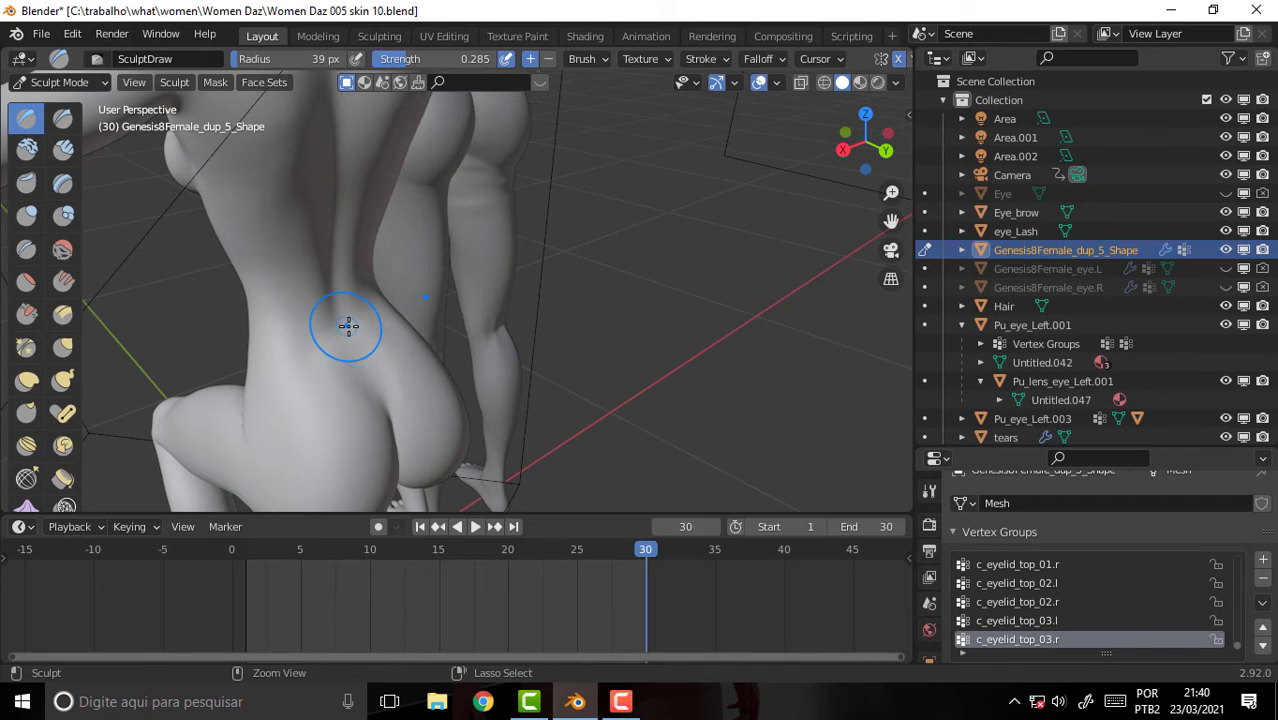
{"action": "mouse_move", "coordinate": [617, 335]}
{"action": "middle_mouse_down"}
{"action": "mouse_move", "coordinate": [362, 273]}
{"action": "mouse_move", "coordinate": [679, 302]}
{"action": "mouse_move", "coordinate": [716, 237]}
{"action": "middle_mouse_up"}
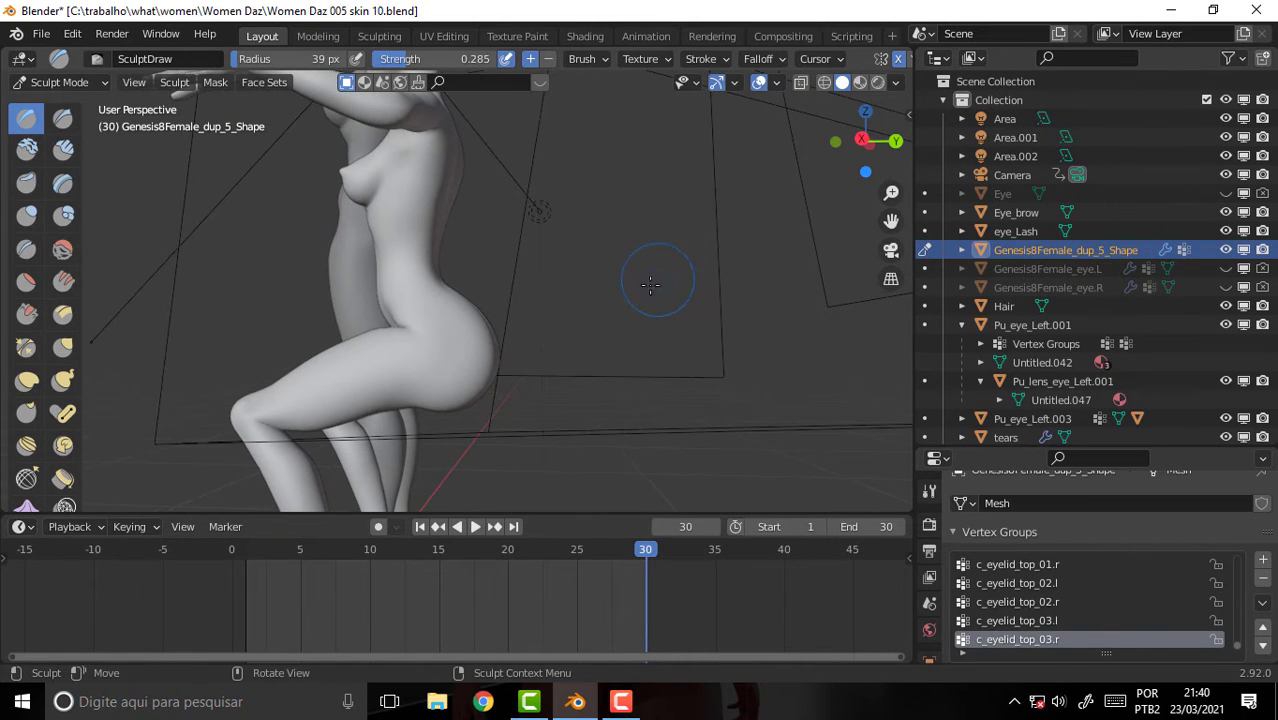
{"action": "key", "text": "f"}
{"action": "left_click", "coordinate": [700, 285]}
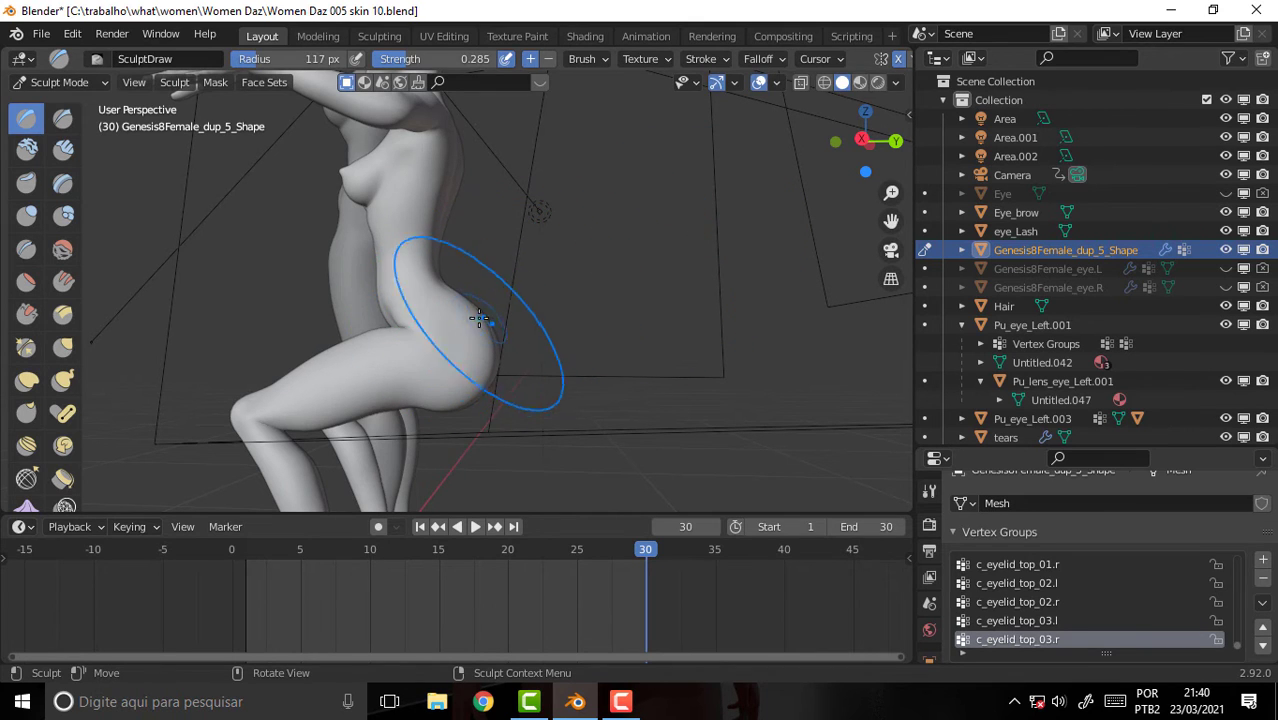
{"action": "mouse_move", "coordinate": [470, 322]}
{"action": "left_mouse_down"}
{"action": "mouse_move", "coordinate": [456, 314]}
{"action": "mouse_move", "coordinate": [471, 310]}
{"action": "left_mouse_up"}
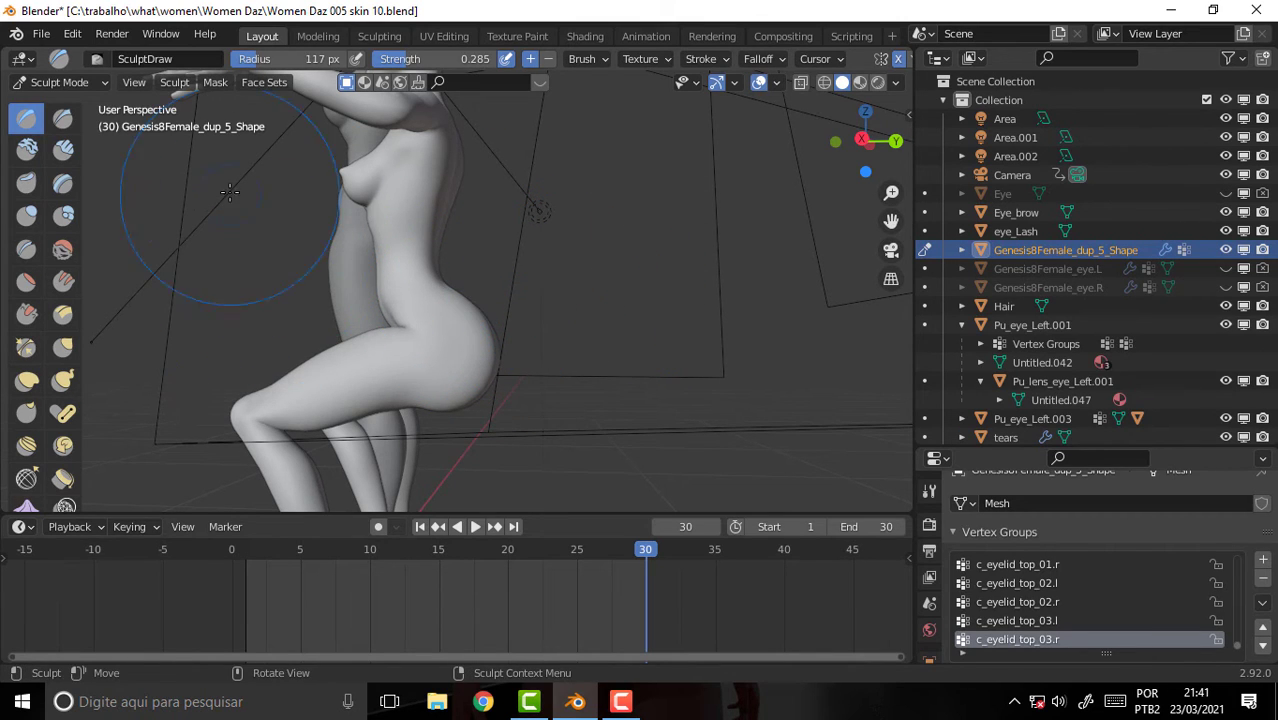
{"action": "middle_click_drag", "start_coordinate": [580, 147], "coordinate": [600, 251]}
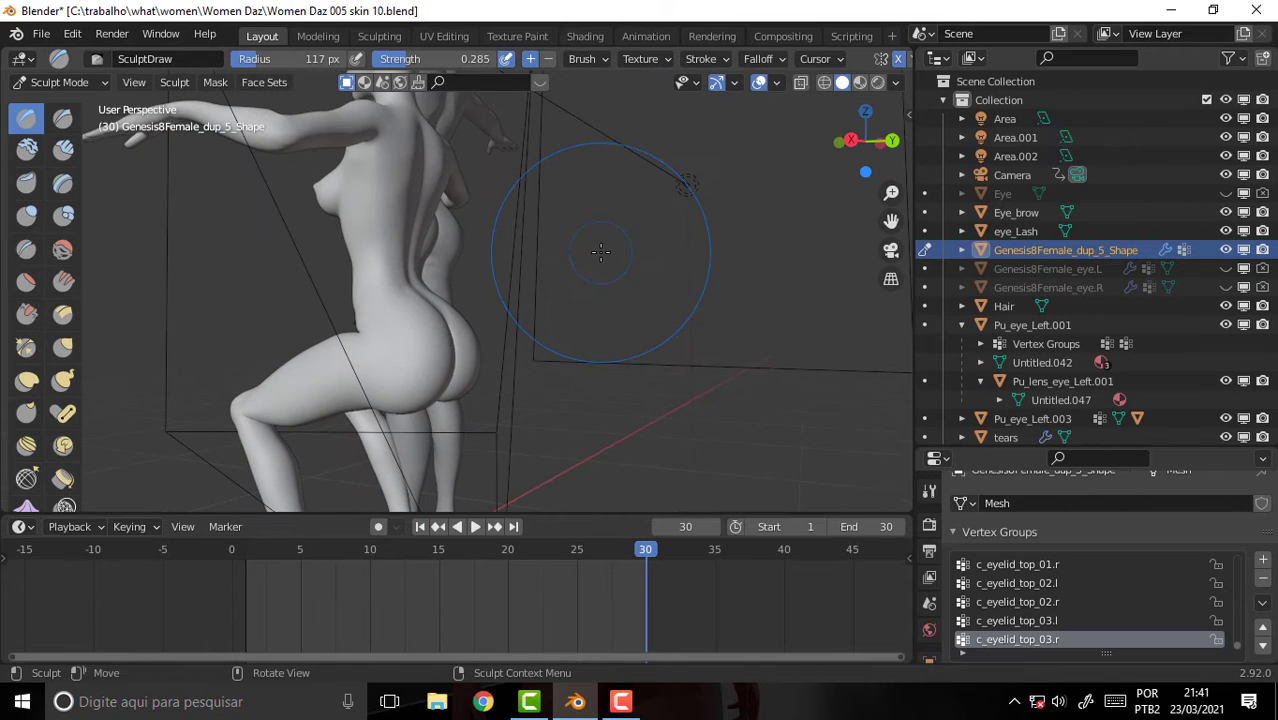
Step: Pull the buttock outward into a rounder curve with the Grab brush
{"action": "left_click", "coordinate": [62, 347]}
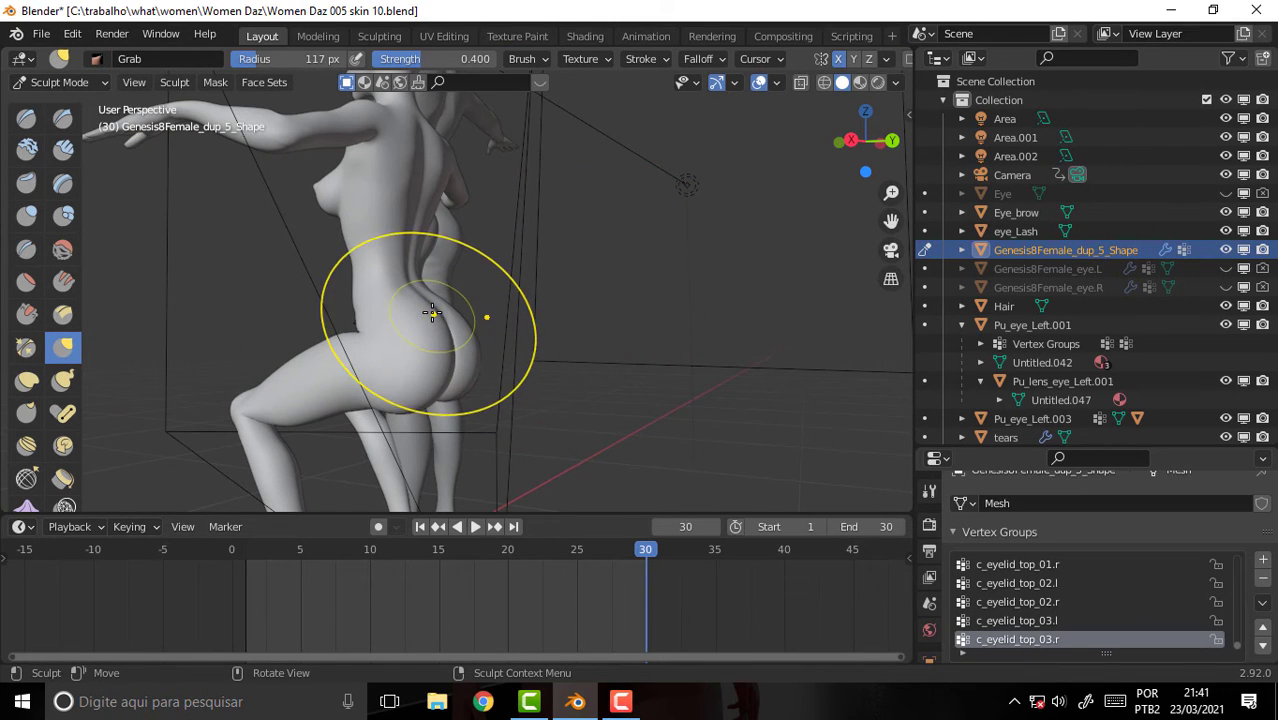
{"action": "left_click_drag", "start_coordinate": [418, 318], "coordinate": [431, 318]}
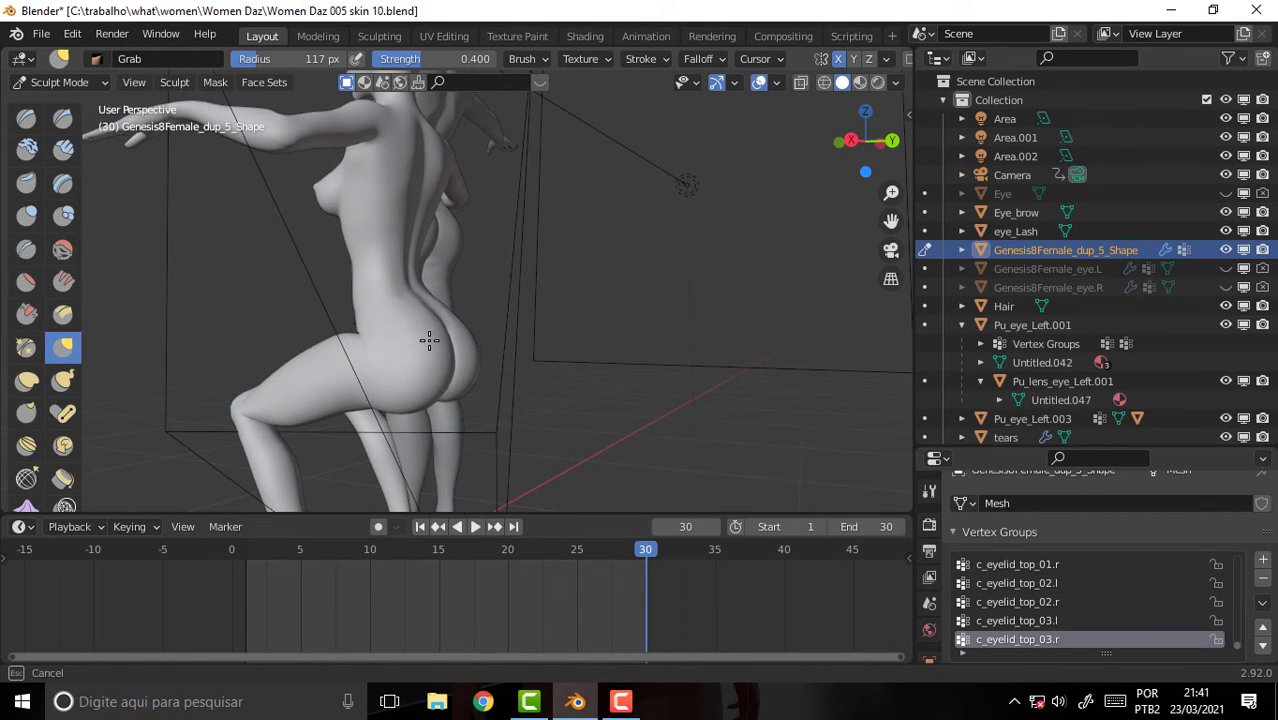
{"action": "mouse_move", "coordinate": [434, 345]}
{"action": "left_mouse_down"}
{"action": "mouse_move", "coordinate": [430, 360]}
{"action": "mouse_move", "coordinate": [428, 325]}
{"action": "left_mouse_up"}
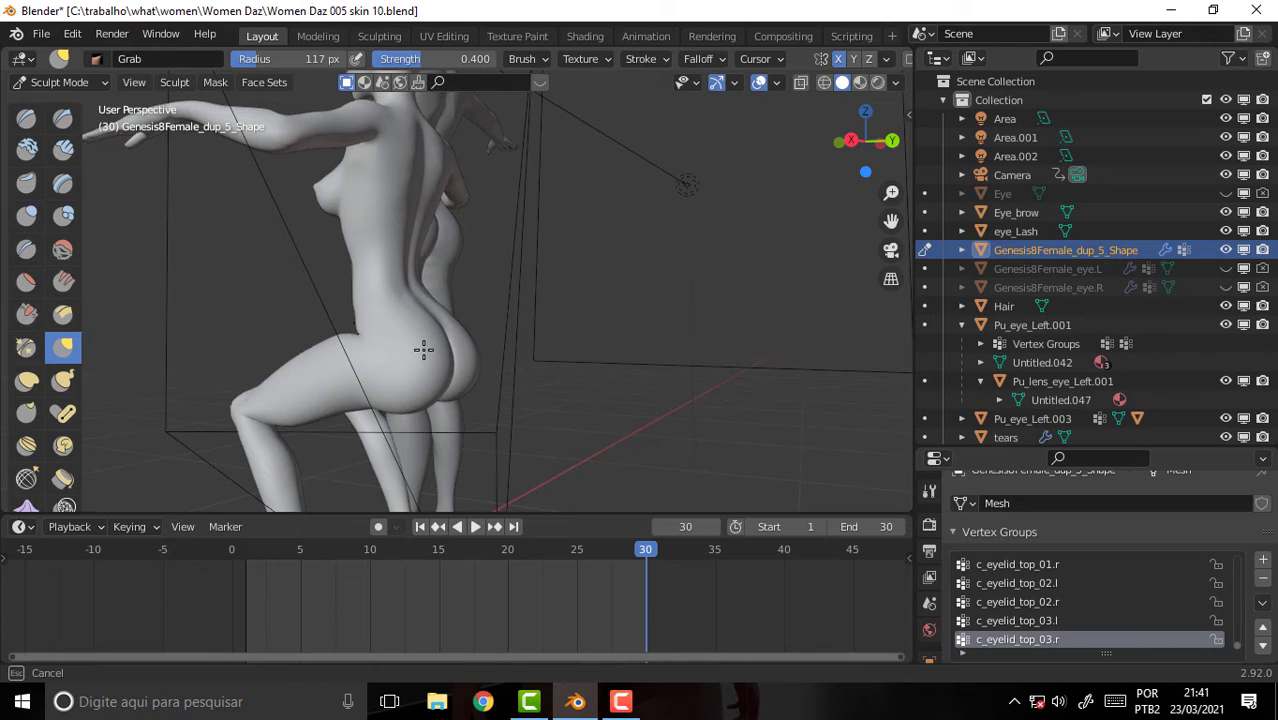
{"action": "left_click_drag", "start_coordinate": [492, 362], "coordinate": [663, 267]}
{"action": "mouse_move", "coordinate": [679, 214]}
{"action": "middle_mouse_down"}
{"action": "mouse_move", "coordinate": [302, 276]}
{"action": "mouse_move", "coordinate": [723, 251]}
{"action": "middle_mouse_up"}
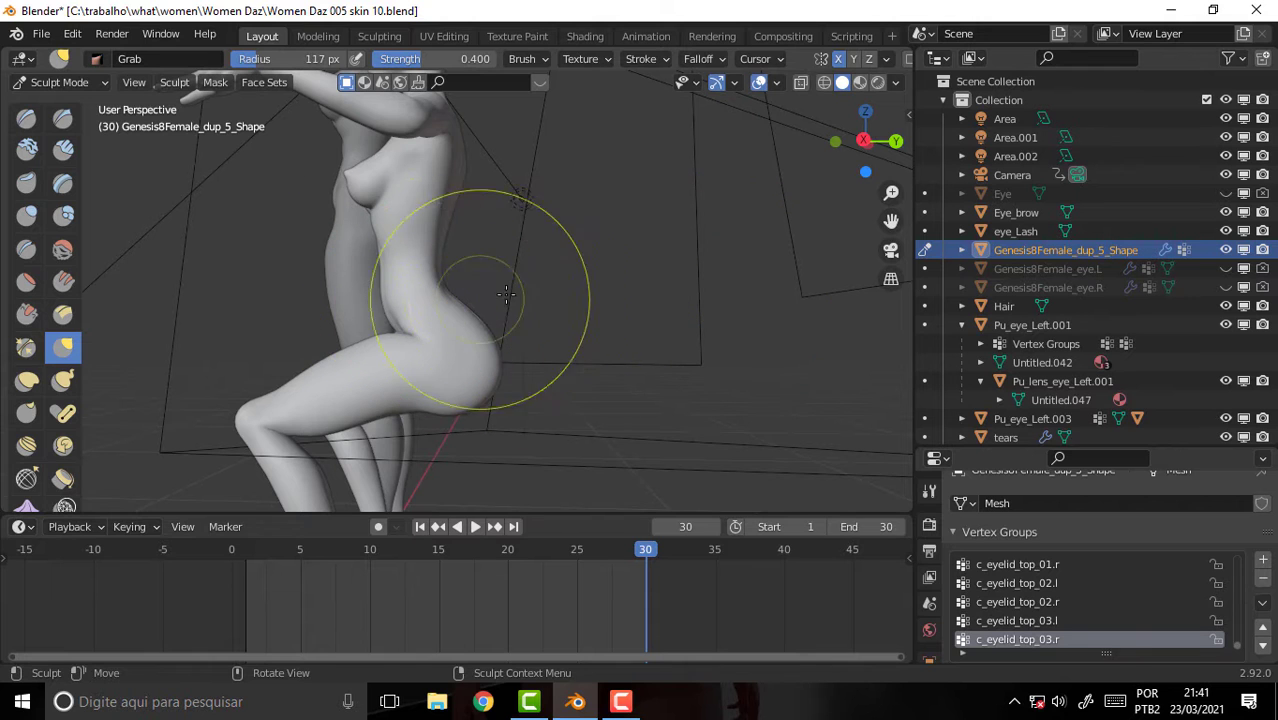
{"action": "mouse_move", "coordinate": [598, 308]}
{"action": "middle_mouse_down"}
{"action": "mouse_move", "coordinate": [826, 310]}
{"action": "mouse_move", "coordinate": [755, 251]}
{"action": "middle_mouse_up"}
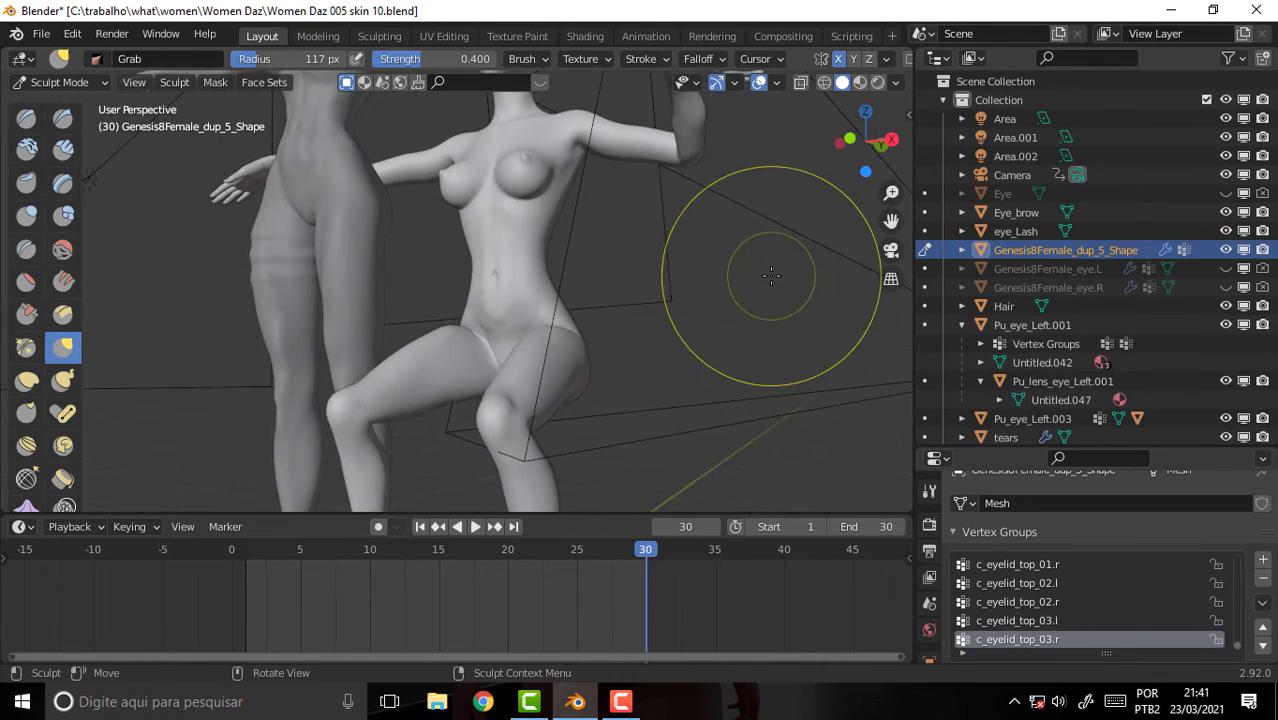
{"action": "scroll", "coordinate": [768, 268], "scroll_direction": "up", "scroll_amount": 4}
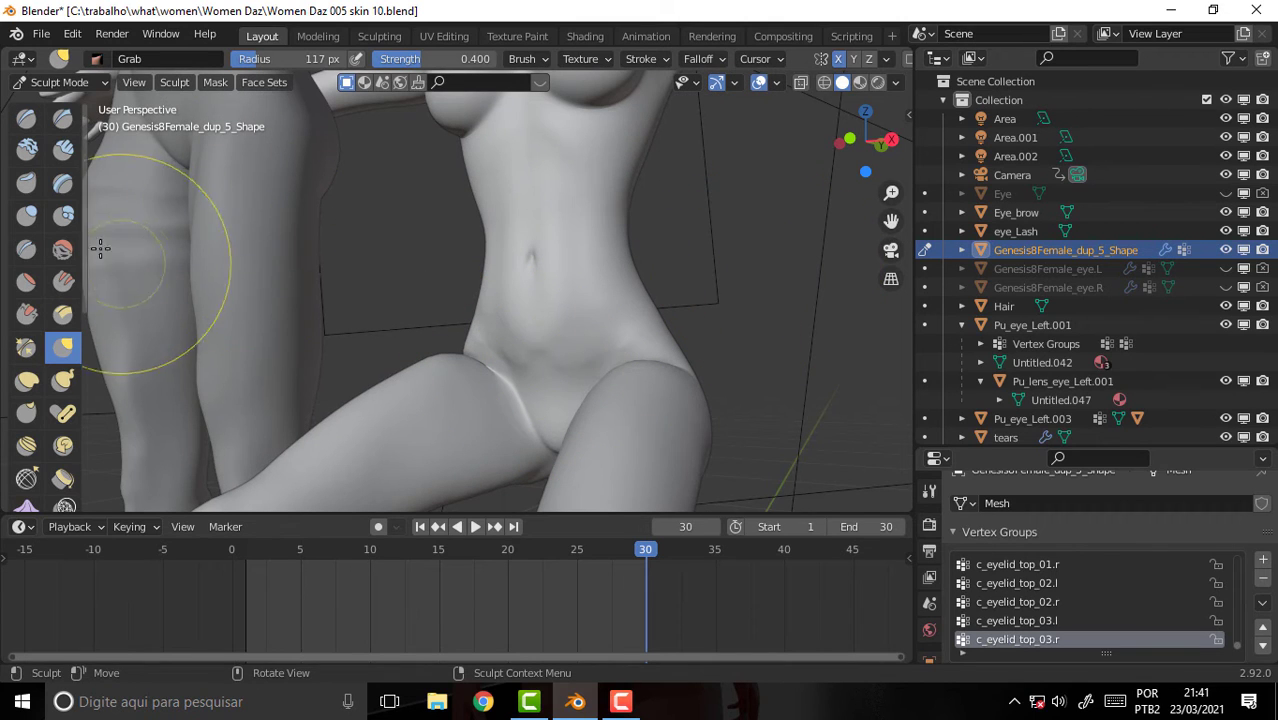
Step: Smooth the lower belly with the Smooth brush at 32 px radius, then orbit to the side
{"action": "left_click", "coordinate": [60, 250]}
{"action": "key", "text": "f"}
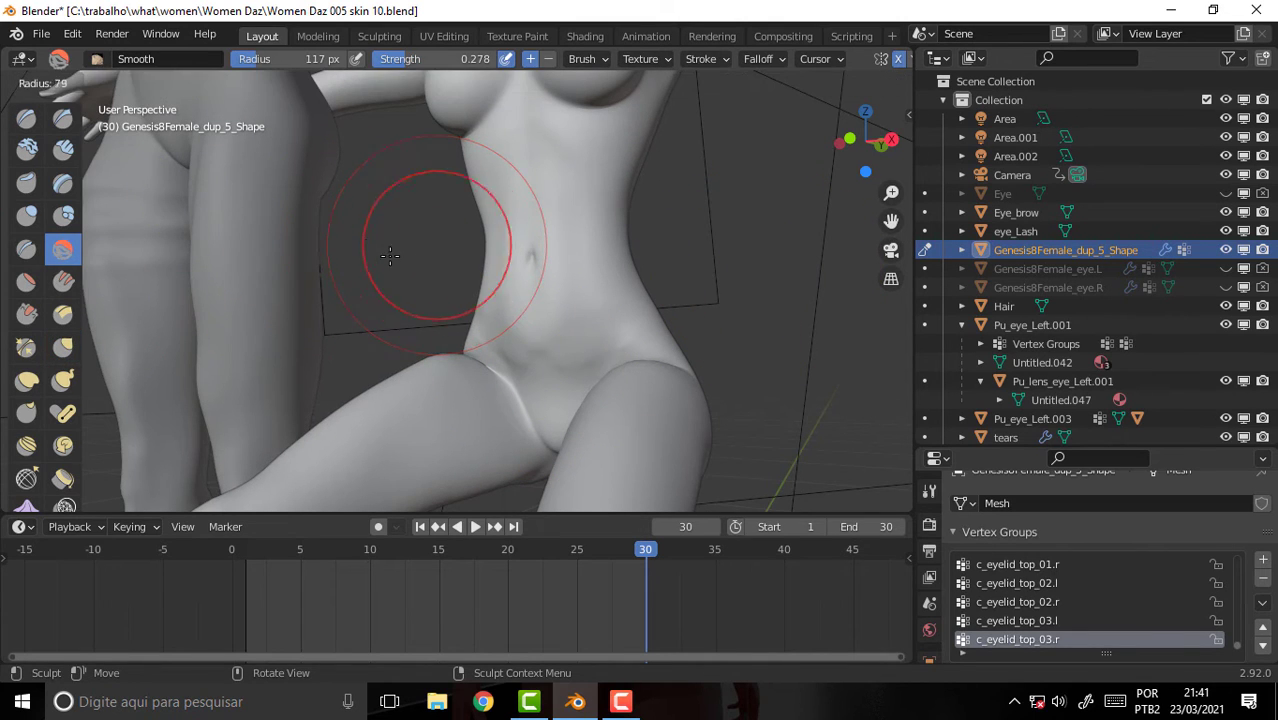
{"action": "left_click", "coordinate": [357, 263]}
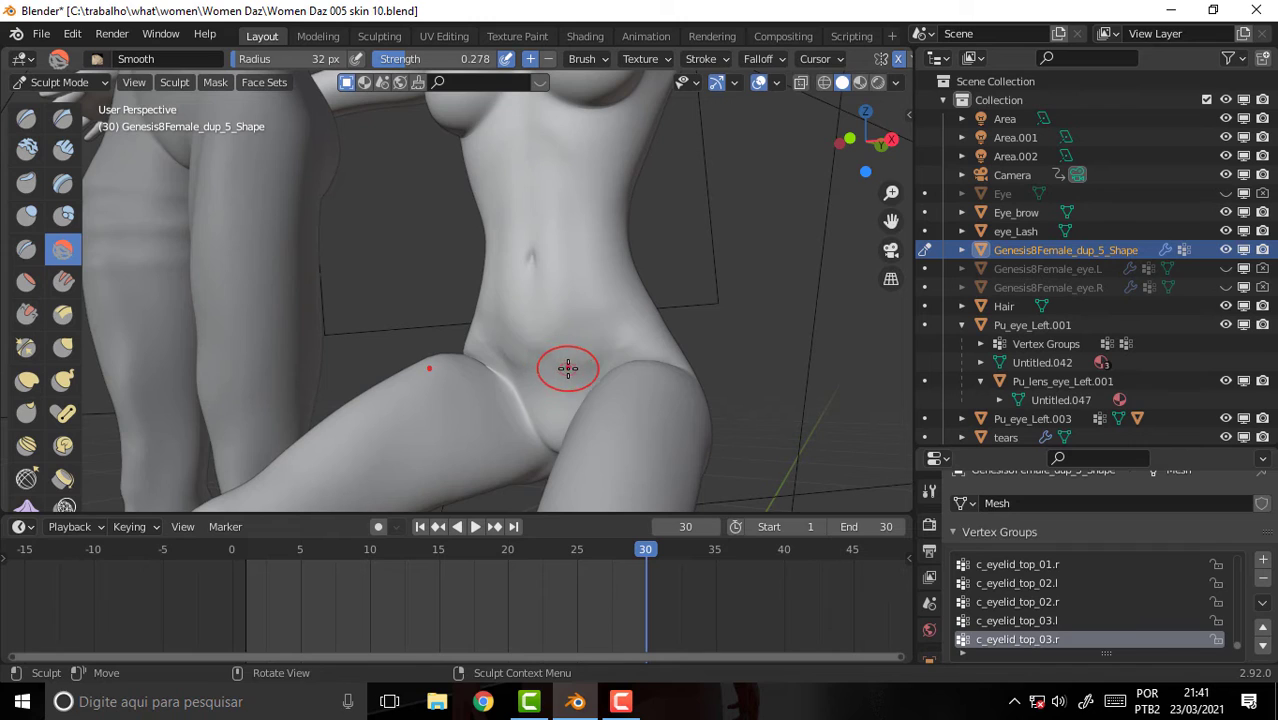
{"action": "mouse_move", "coordinate": [567, 368]}
{"action": "left_mouse_down"}
{"action": "mouse_move", "coordinate": [582, 360]}
{"action": "mouse_move", "coordinate": [522, 370]}
{"action": "mouse_move", "coordinate": [632, 342]}
{"action": "mouse_move", "coordinate": [328, 399]}
{"action": "left_mouse_up"}
{"action": "left_click_drag", "start_coordinate": [614, 350], "coordinate": [586, 365]}
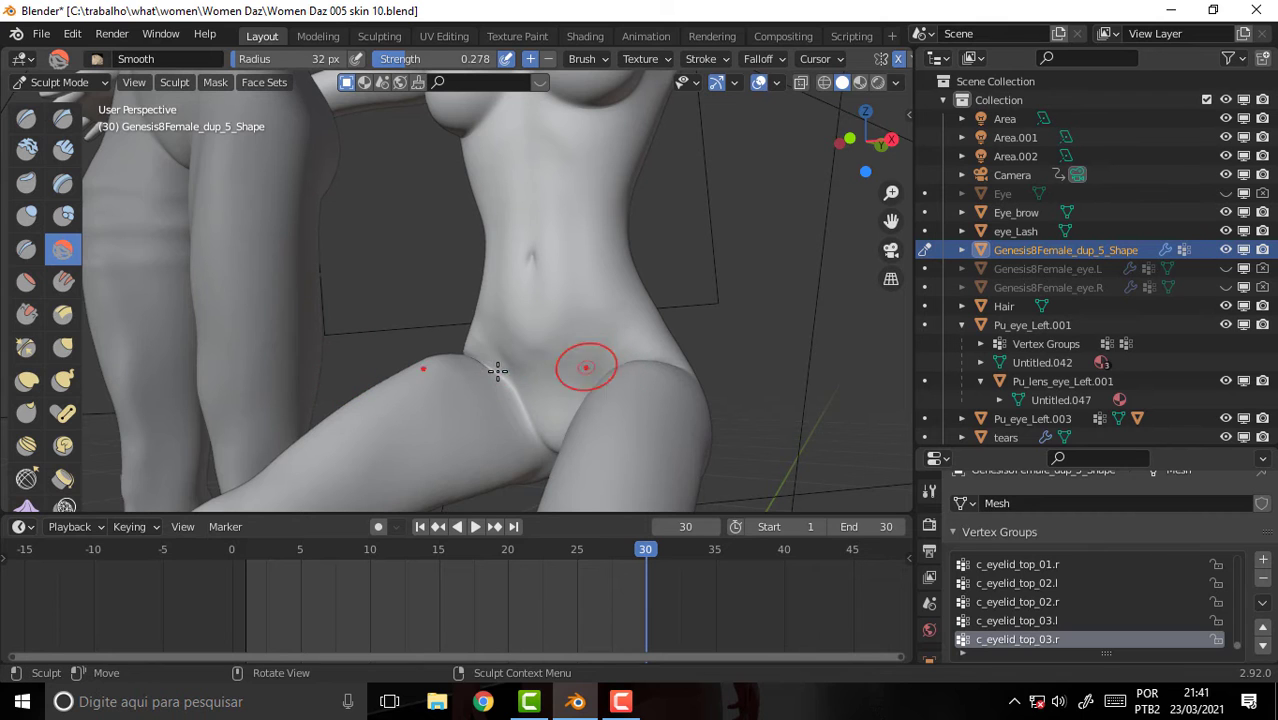
{"action": "mouse_move", "coordinate": [489, 353]}
{"action": "left_mouse_down"}
{"action": "mouse_move", "coordinate": [528, 374]}
{"action": "mouse_move", "coordinate": [525, 362]}
{"action": "mouse_move", "coordinate": [560, 350]}
{"action": "left_mouse_up"}
{"action": "scroll", "coordinate": [782, 254], "scroll_direction": "down", "scroll_amount": 5}
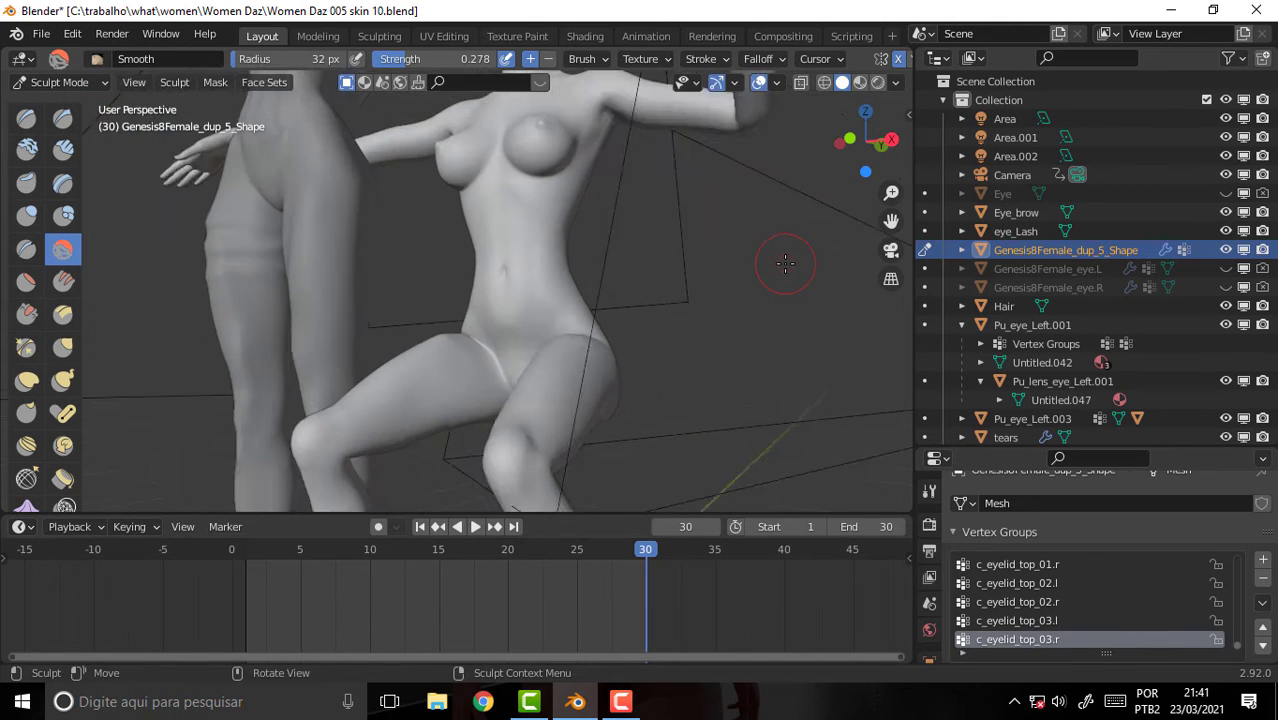
{"action": "mouse_move", "coordinate": [781, 262]}
{"action": "middle_mouse_down"}
{"action": "mouse_move", "coordinate": [393, 280]}
{"action": "mouse_move", "coordinate": [673, 270]}
{"action": "middle_mouse_up"}
Step: Play the animation, jump back to frame 0, and orbit behind the figures to the legs
{"action": "left_click", "coordinate": [620, 704]}
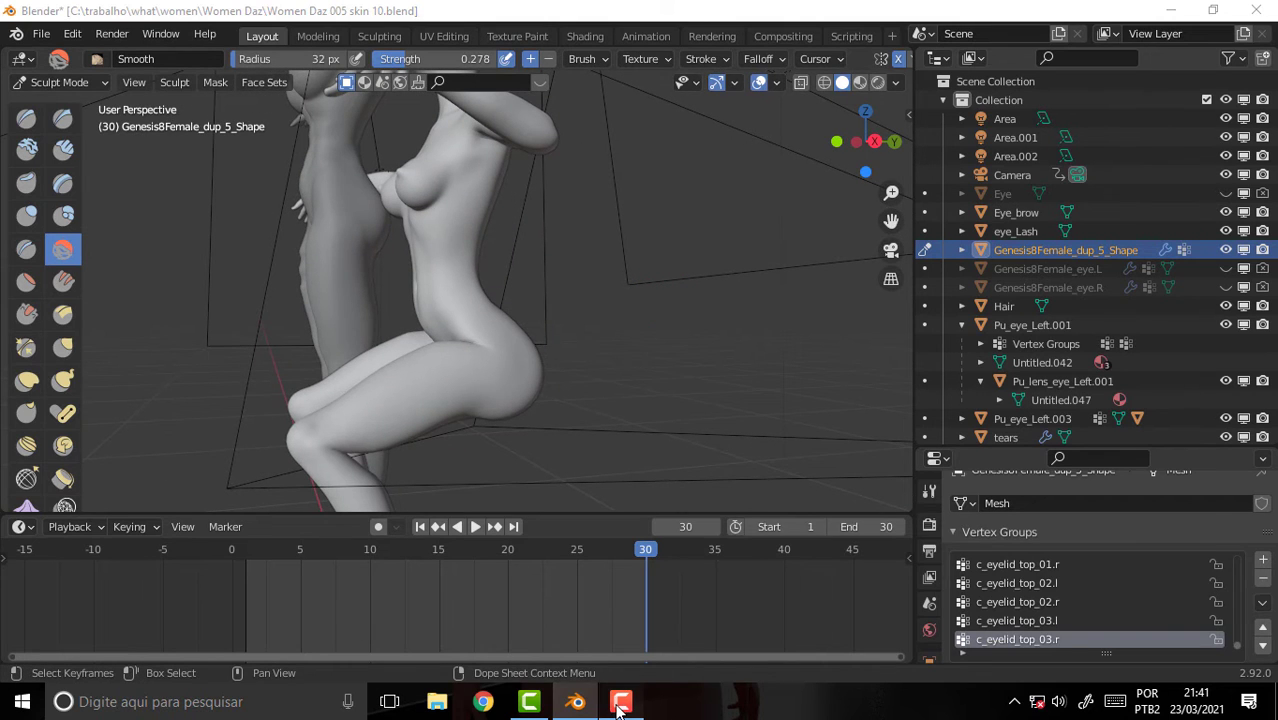
{"action": "left_click", "coordinate": [618, 707]}
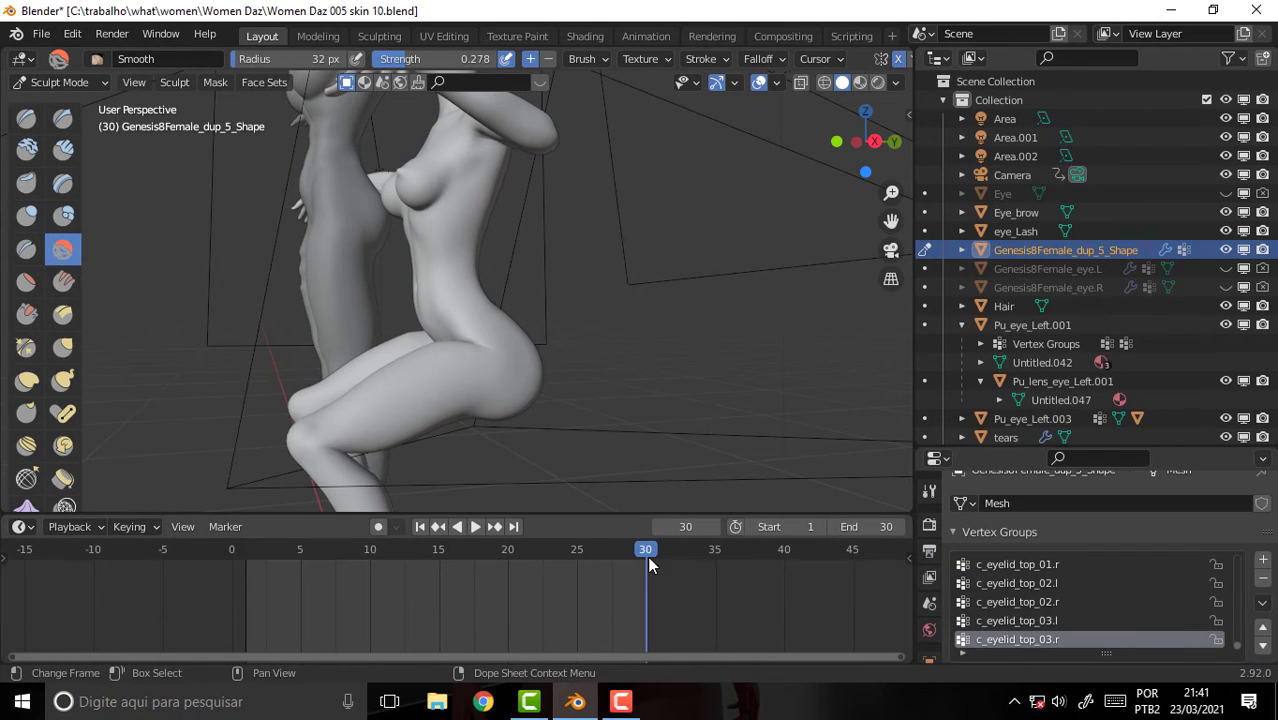
{"action": "key", "text": "space"}
{"action": "key", "text": "space"}
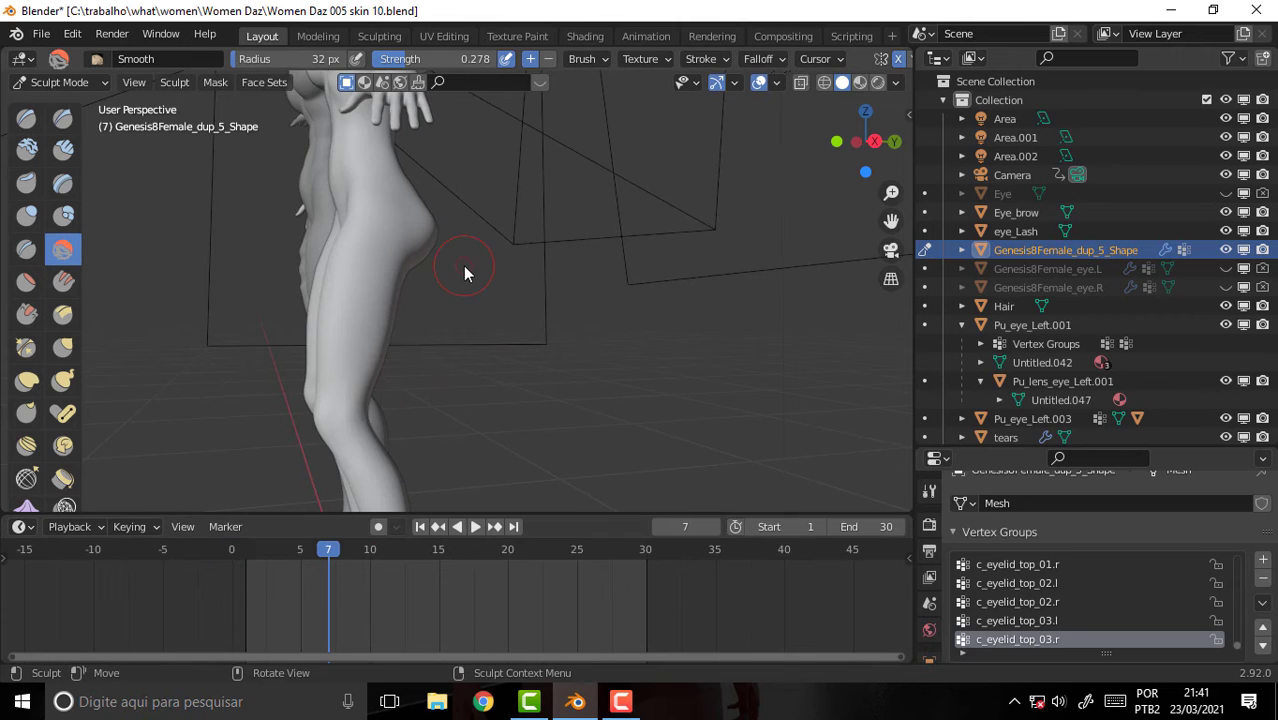
{"action": "left_click_drag", "start_coordinate": [276, 565], "coordinate": [231, 565]}
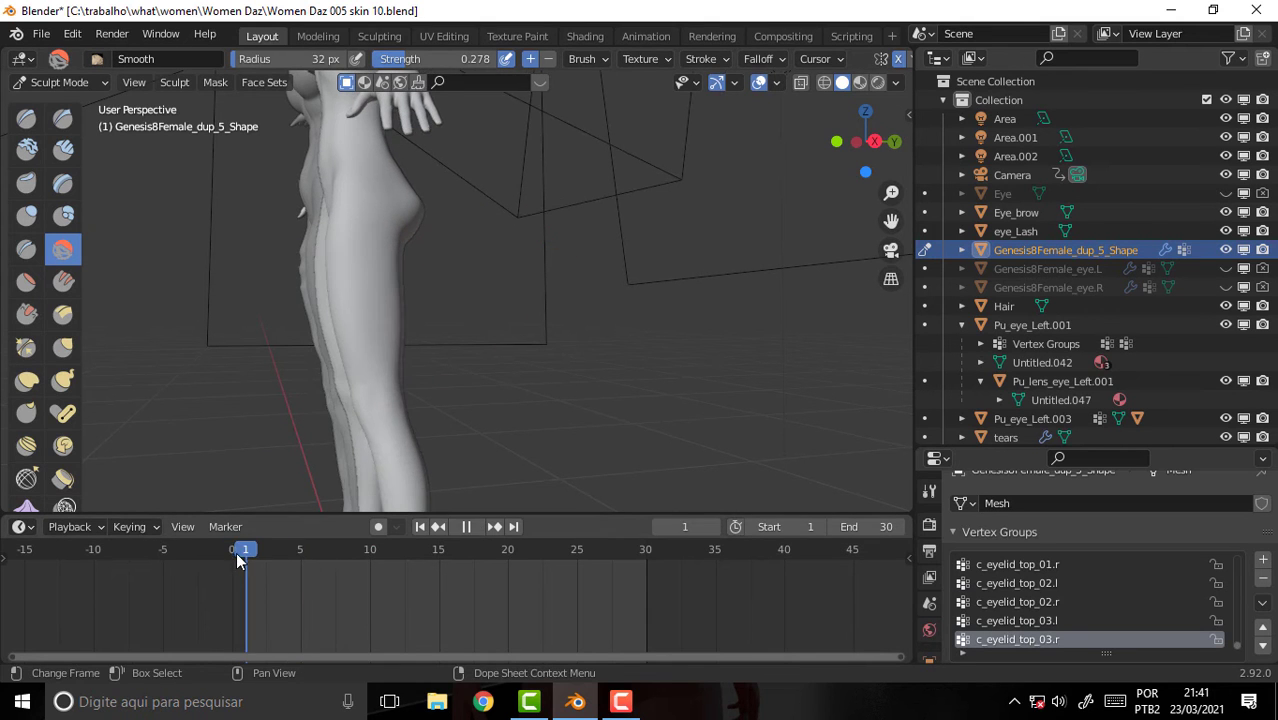
{"action": "mouse_move", "coordinate": [688, 291]}
{"action": "middle_mouse_down"}
{"action": "mouse_move", "coordinate": [568, 275]}
{"action": "mouse_move", "coordinate": [676, 197]}
{"action": "mouse_move", "coordinate": [773, 190]}
{"action": "middle_mouse_up"}
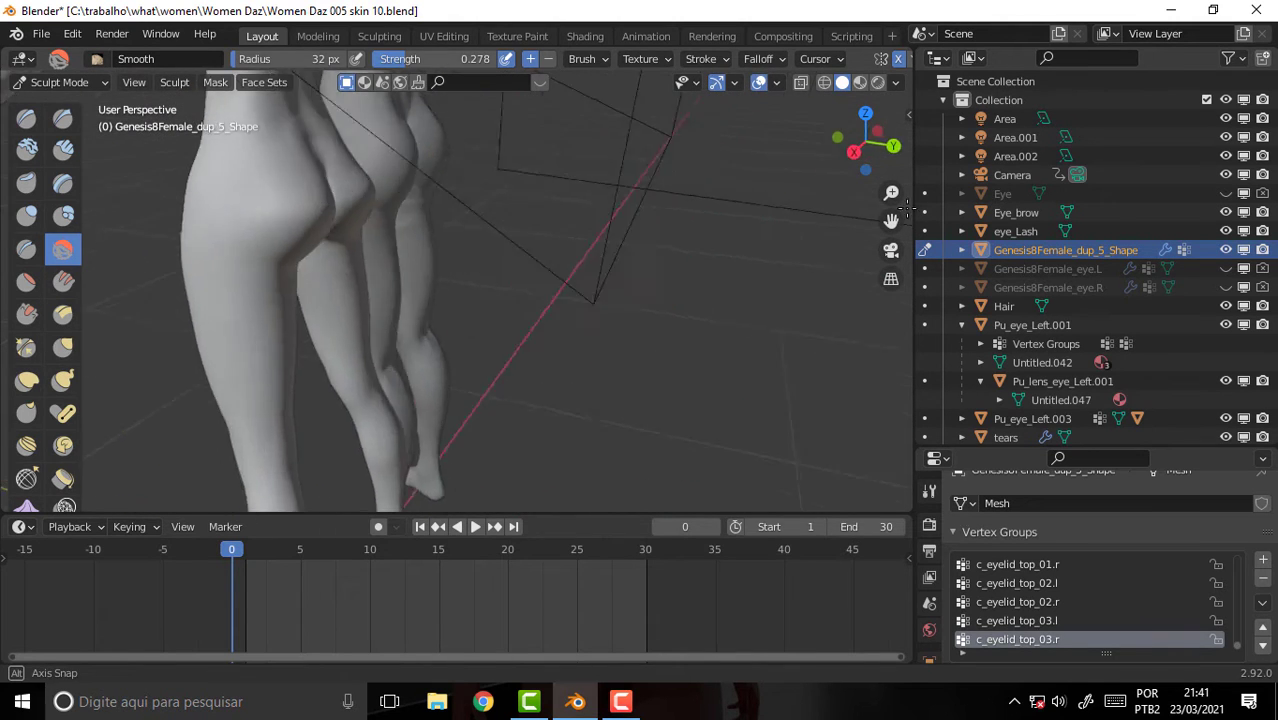
{"action": "middle_click_drag", "start_coordinate": [769, 282], "coordinate": [660, 300]}
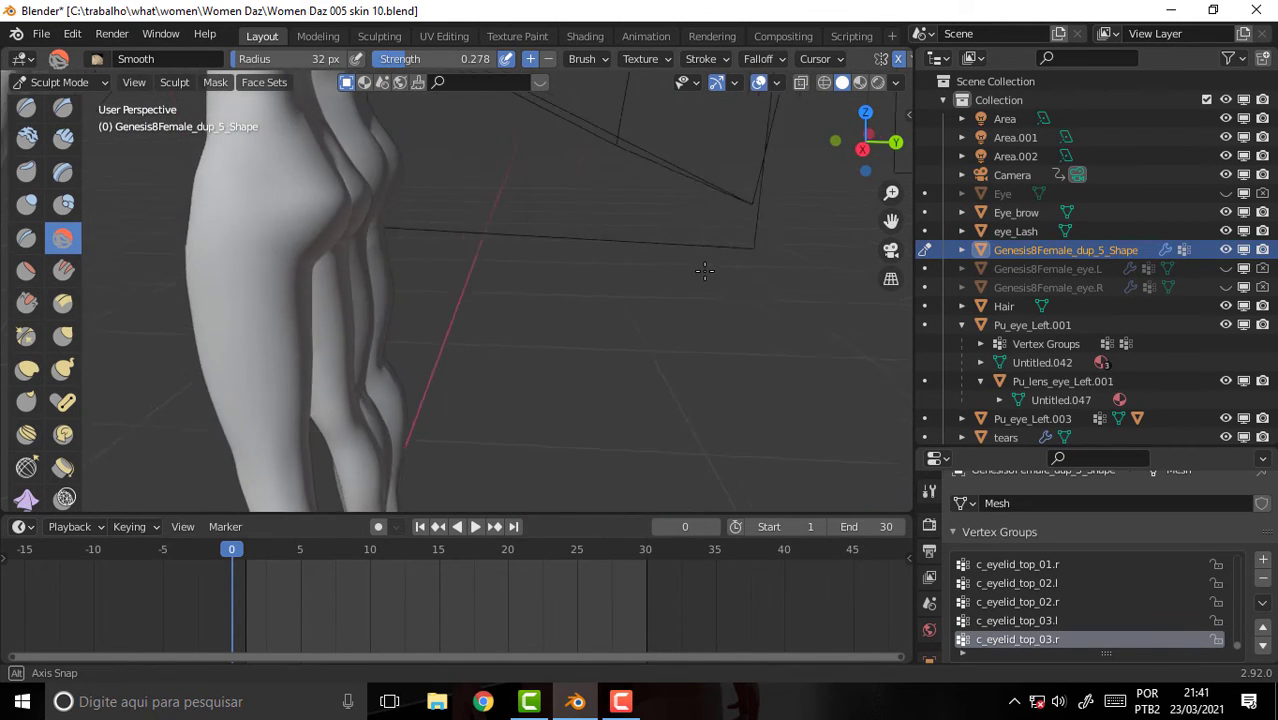
Step: Replay the animation twice while orbiting and zooming to inspect the pose
{"action": "key", "text": "space"}
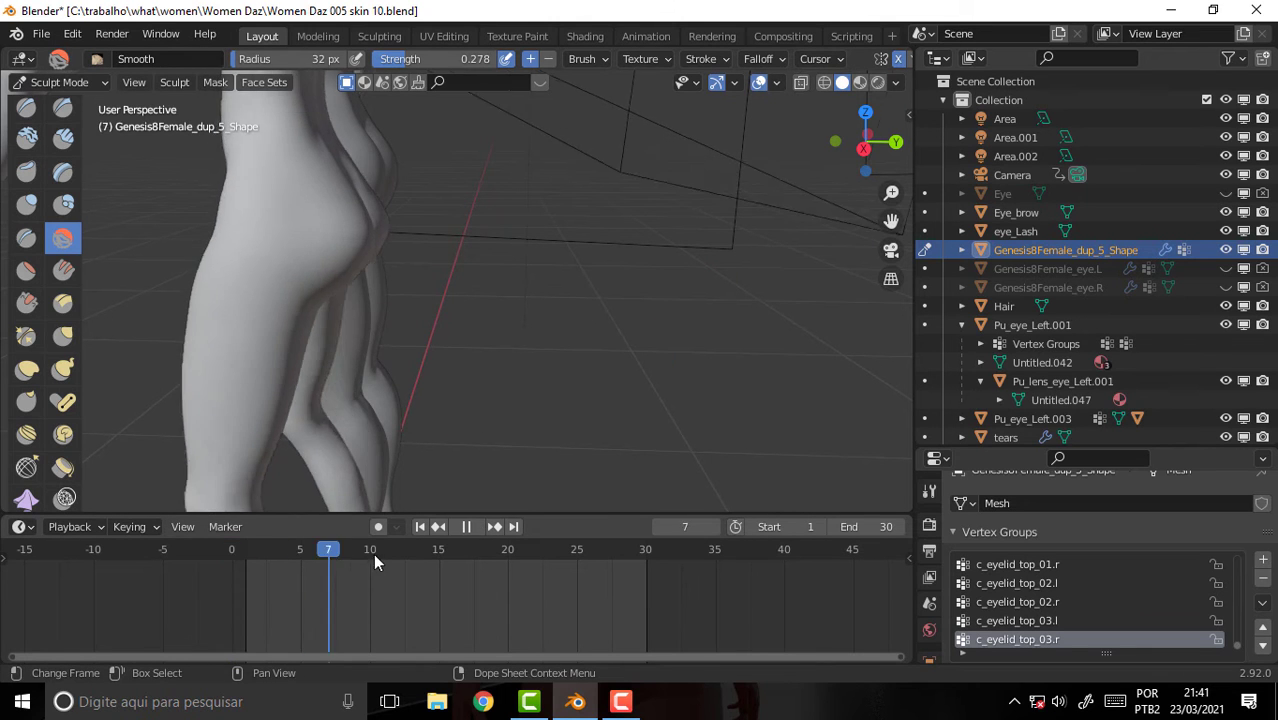
{"action": "key", "text": "space"}
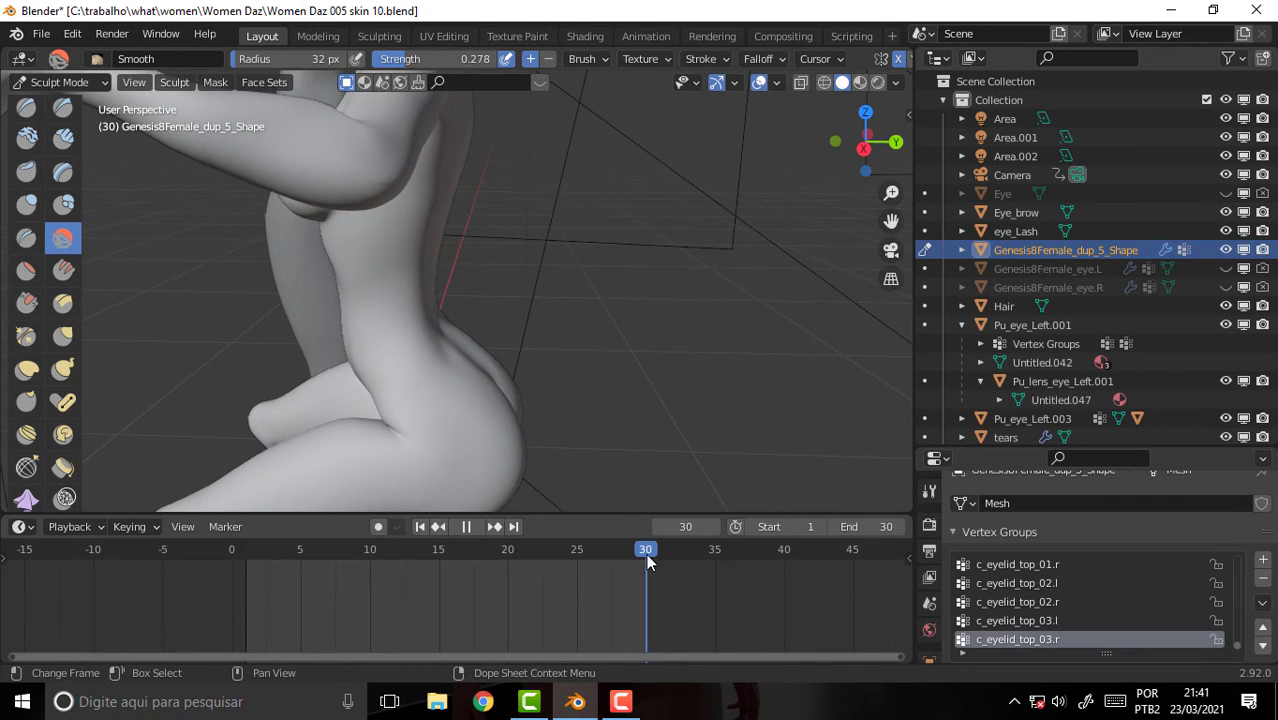
{"action": "mouse_move", "coordinate": [634, 358]}
{"action": "middle_mouse_down"}
{"action": "mouse_move", "coordinate": [679, 270]}
{"action": "mouse_move", "coordinate": [641, 311]}
{"action": "middle_mouse_up"}
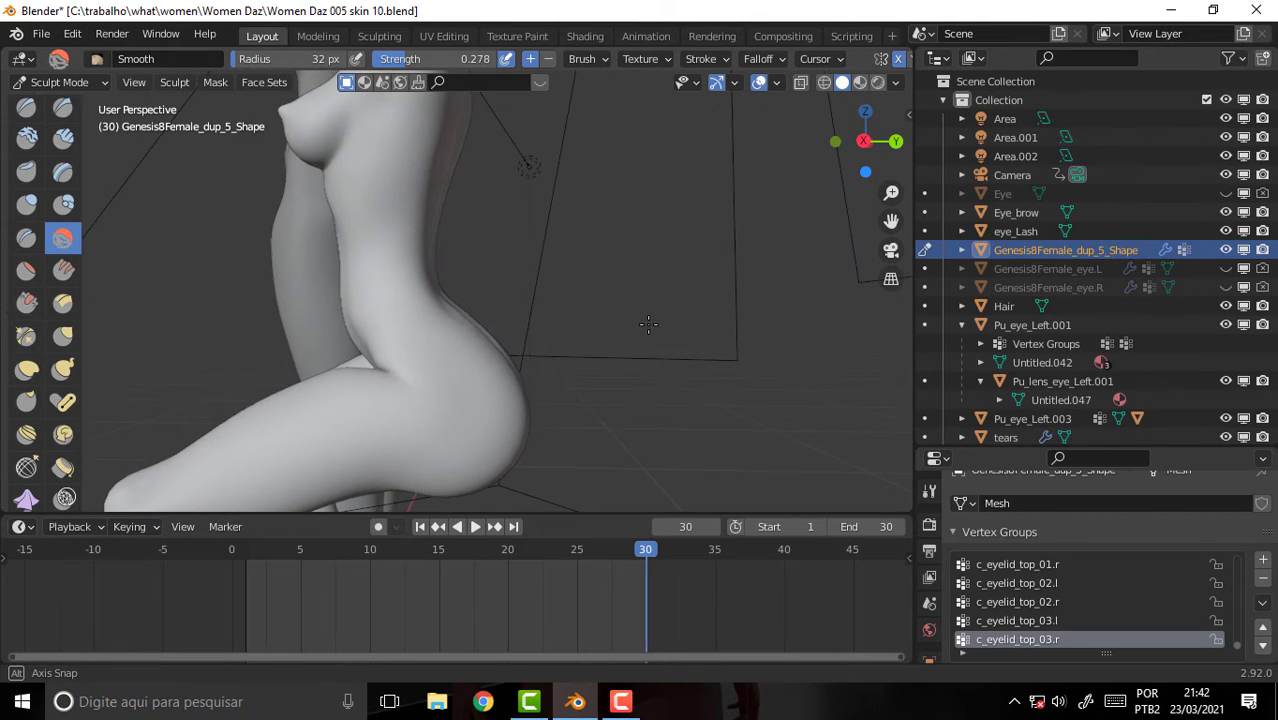
{"action": "scroll", "coordinate": [641, 311], "scroll_direction": "down", "scroll_amount": 2}
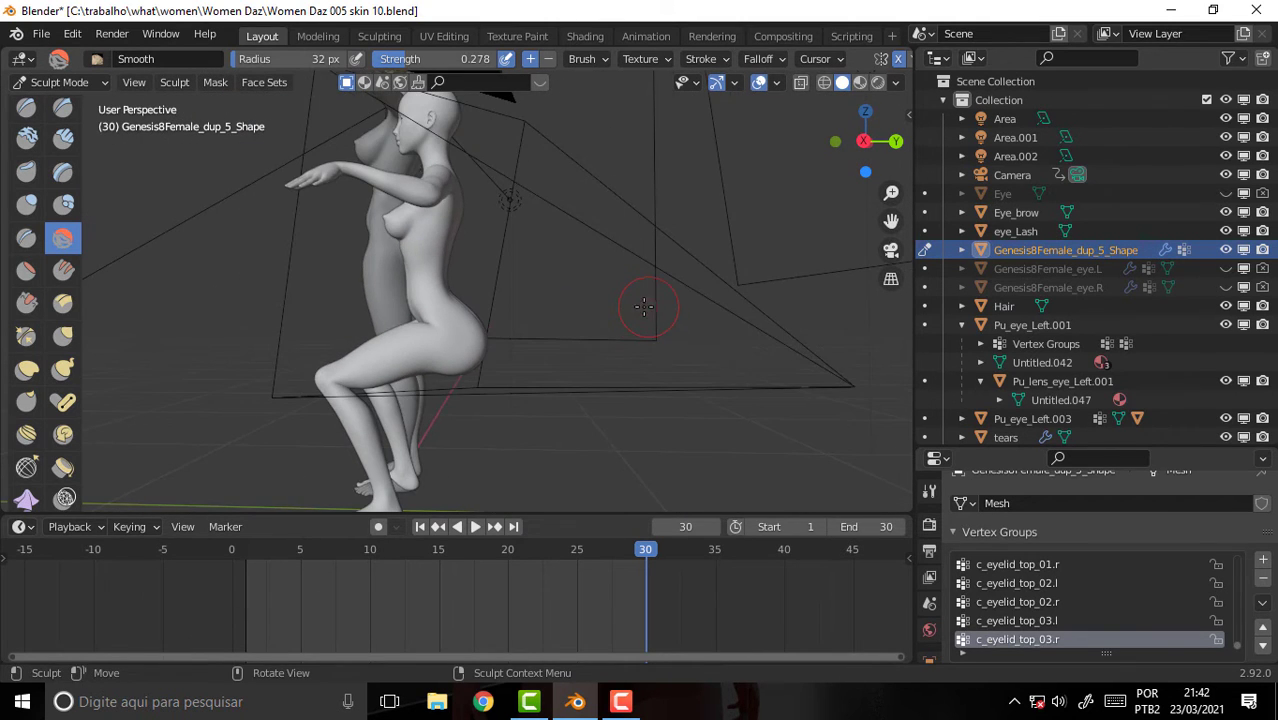
{"action": "mouse_move", "coordinate": [643, 307]}
{"action": "middle_mouse_down"}
{"action": "mouse_move", "coordinate": [668, 277]}
{"action": "mouse_move", "coordinate": [720, 262]}
{"action": "middle_mouse_up"}
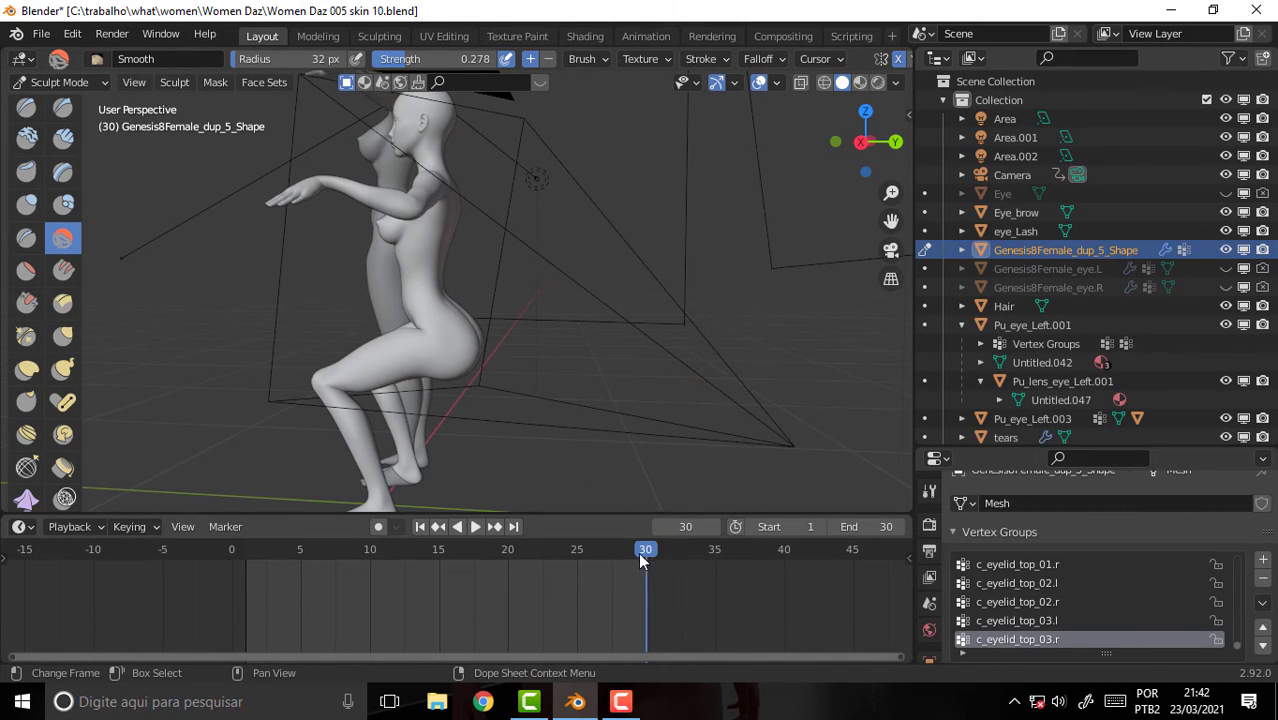
{"action": "key", "text": "space"}
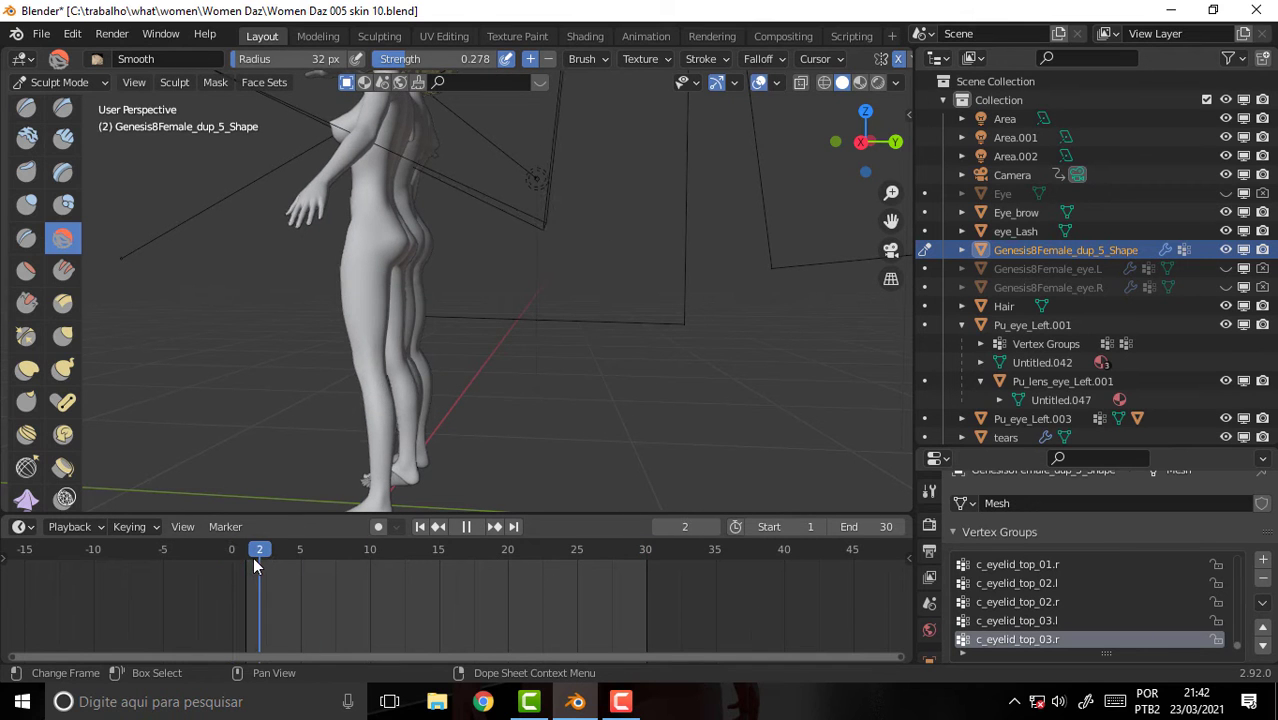
{"action": "key", "text": "space"}
{"action": "mouse_move", "coordinate": [650, 228]}
{"action": "middle_mouse_down"}
{"action": "mouse_move", "coordinate": [606, 253]}
{"action": "mouse_move", "coordinate": [628, 245]}
{"action": "mouse_move", "coordinate": [455, 265]}
{"action": "middle_mouse_up"}
{"action": "scroll", "coordinate": [628, 245], "scroll_direction": "up", "scroll_amount": 5}
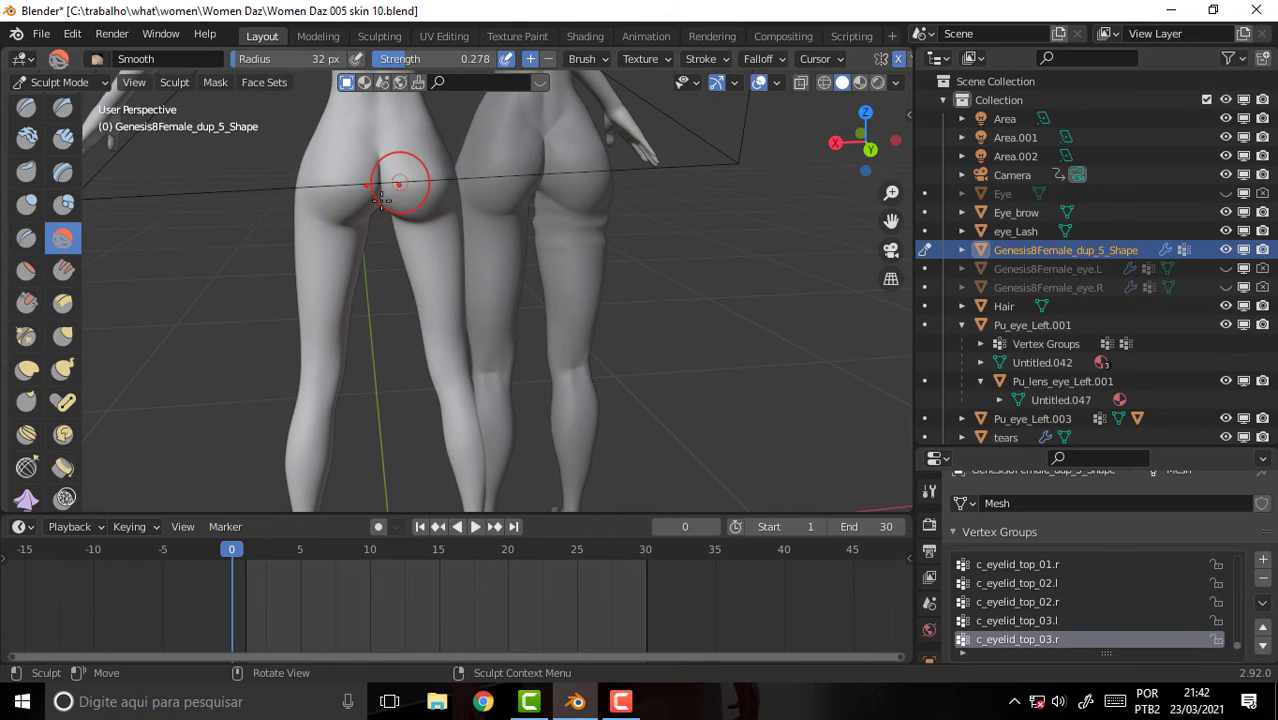
Step: Reshape the buttock with the Grab brush at 58 px radius, then orbit to a side view
{"action": "left_click", "coordinate": [63, 337]}
{"action": "key", "text": "f"}
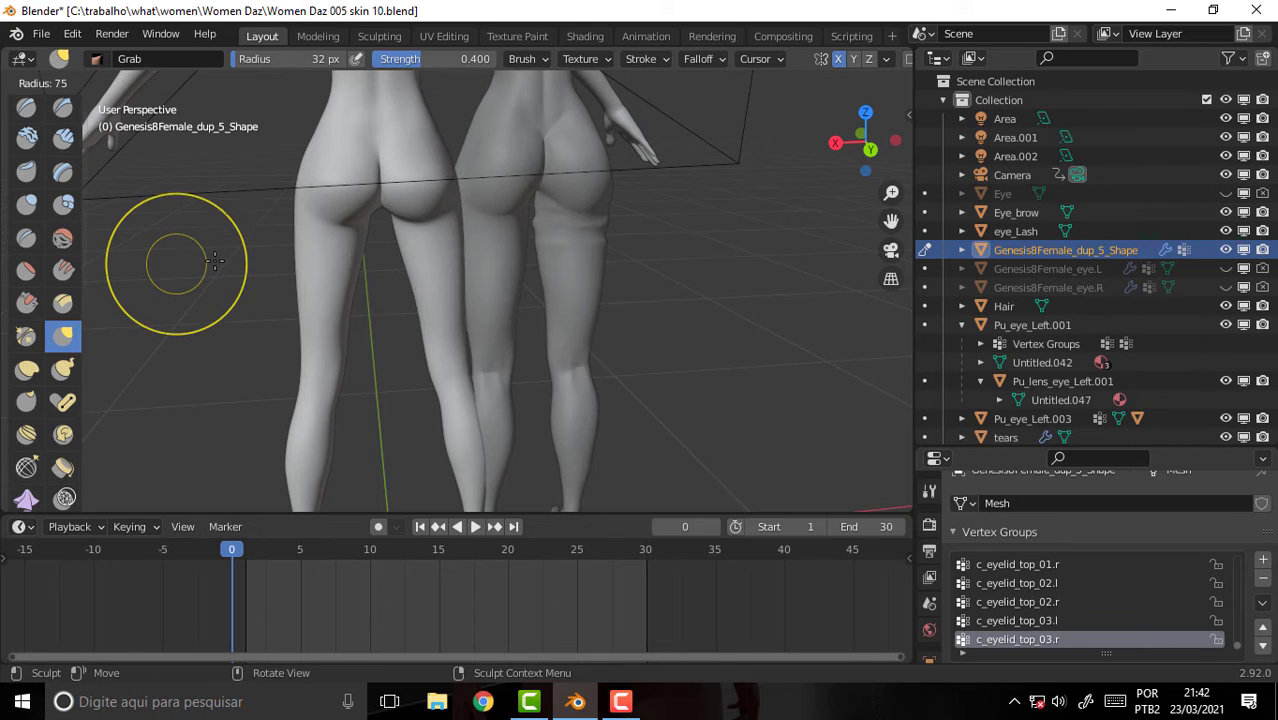
{"action": "left_click", "coordinate": [208, 266]}
{"action": "left_click_drag", "start_coordinate": [408, 172], "coordinate": [428, 163]}
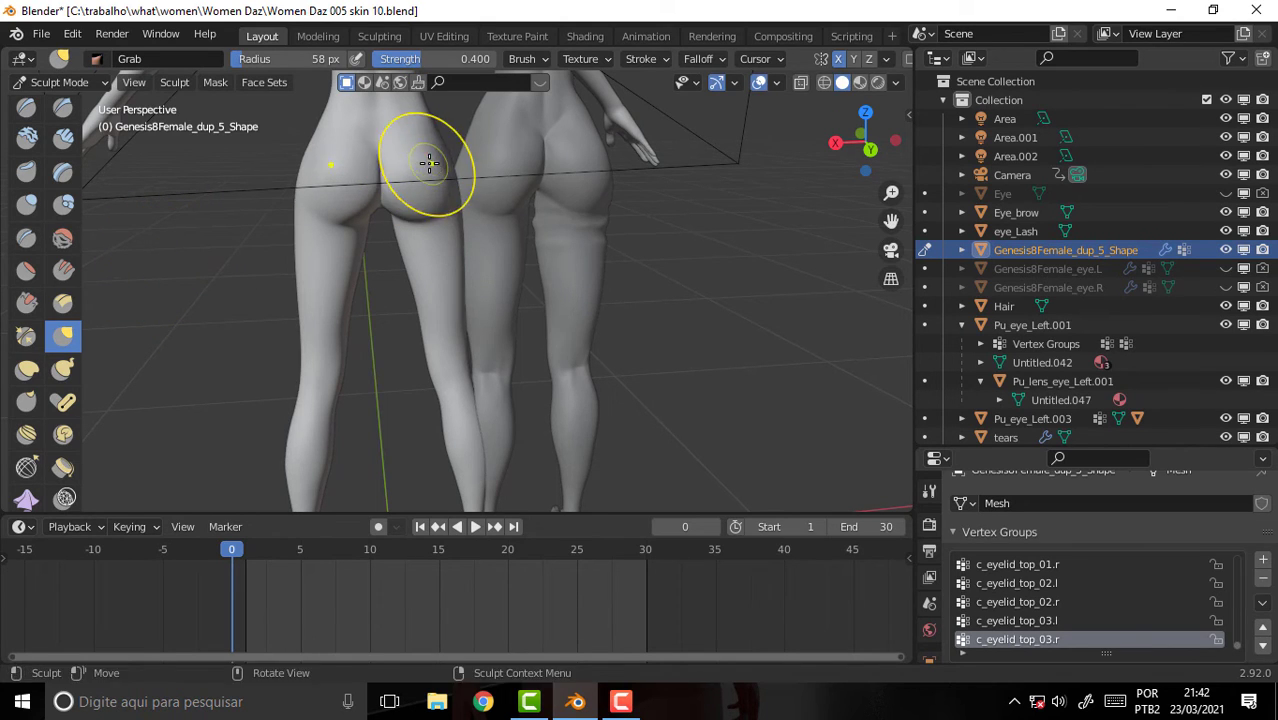
{"action": "mouse_move", "coordinate": [143, 271]}
{"action": "middle_mouse_down"}
{"action": "mouse_move", "coordinate": [320, 280]}
{"action": "mouse_move", "coordinate": [307, 263]}
{"action": "mouse_move", "coordinate": [94, 257]}
{"action": "middle_mouse_up"}
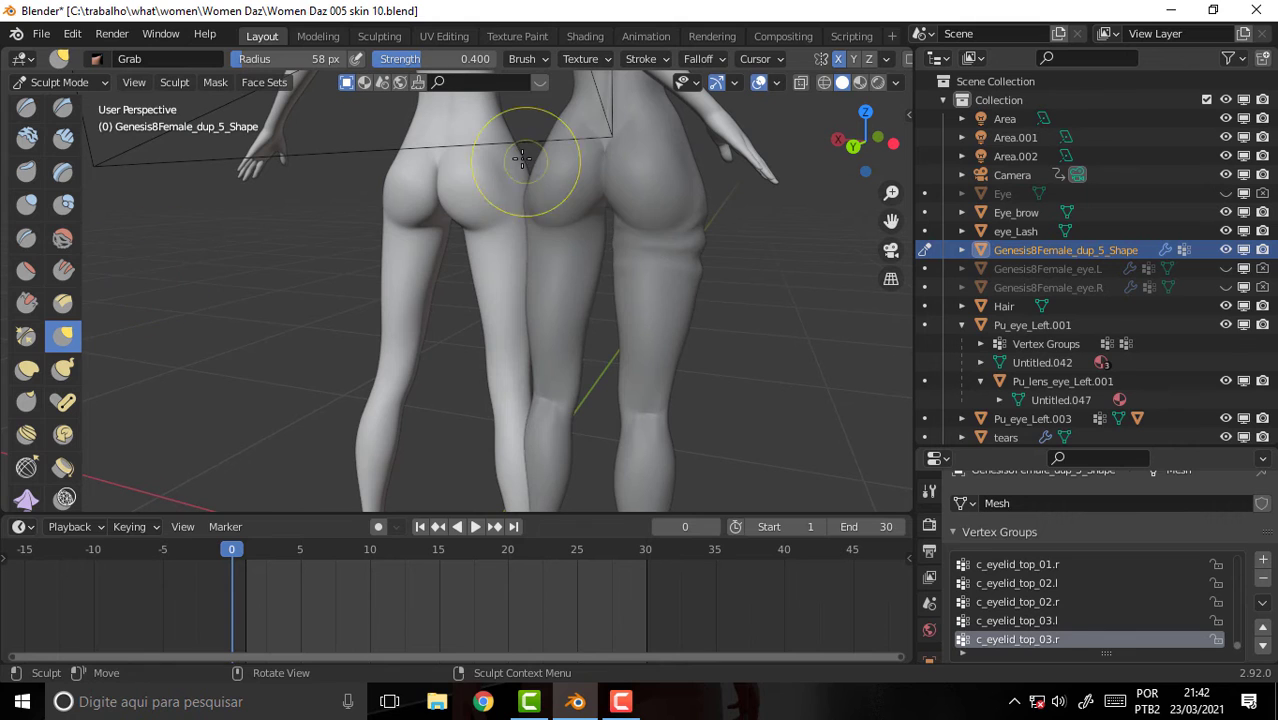
{"action": "scroll", "coordinate": [255, 192], "scroll_direction": "down", "scroll_amount": 3}
{"action": "mouse_move", "coordinate": [271, 205]}
{"action": "middle_mouse_down"}
{"action": "mouse_move", "coordinate": [567, 268]}
{"action": "mouse_move", "coordinate": [380, 300]}
{"action": "middle_mouse_up"}
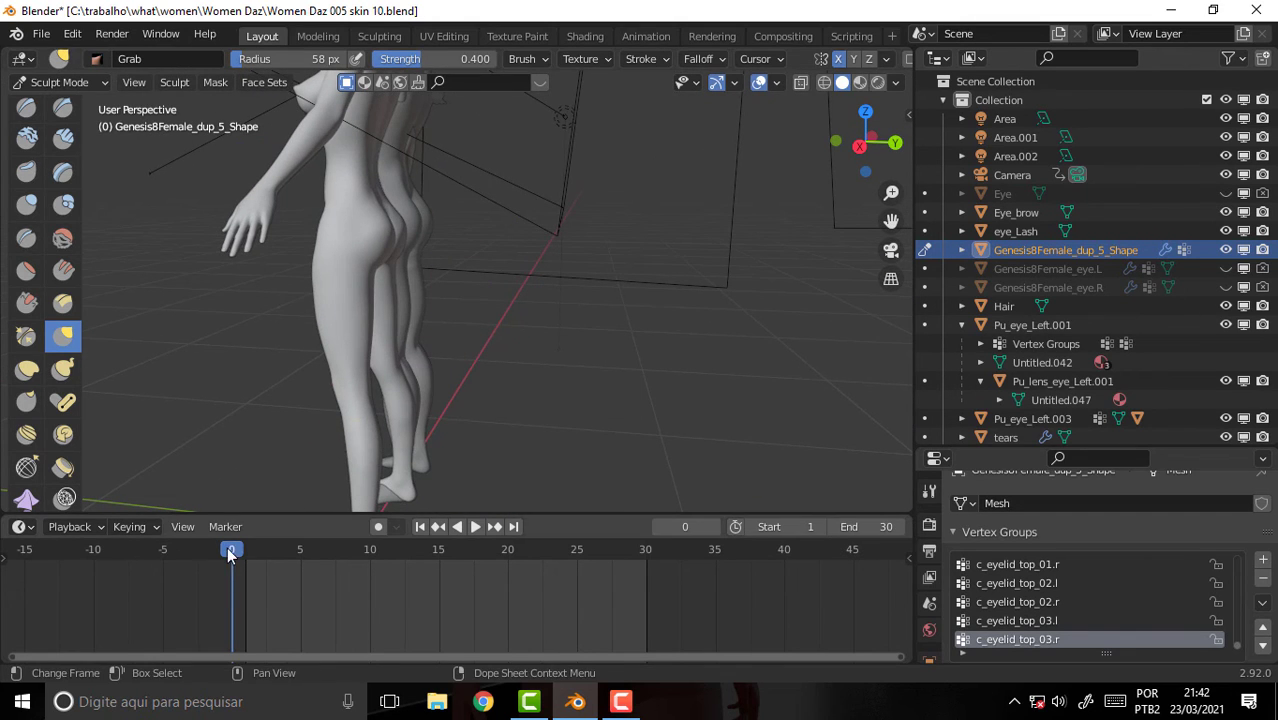
Step: Play the animation near its last frame and orbit round the figures' front and backs
{"action": "key", "text": "space"}
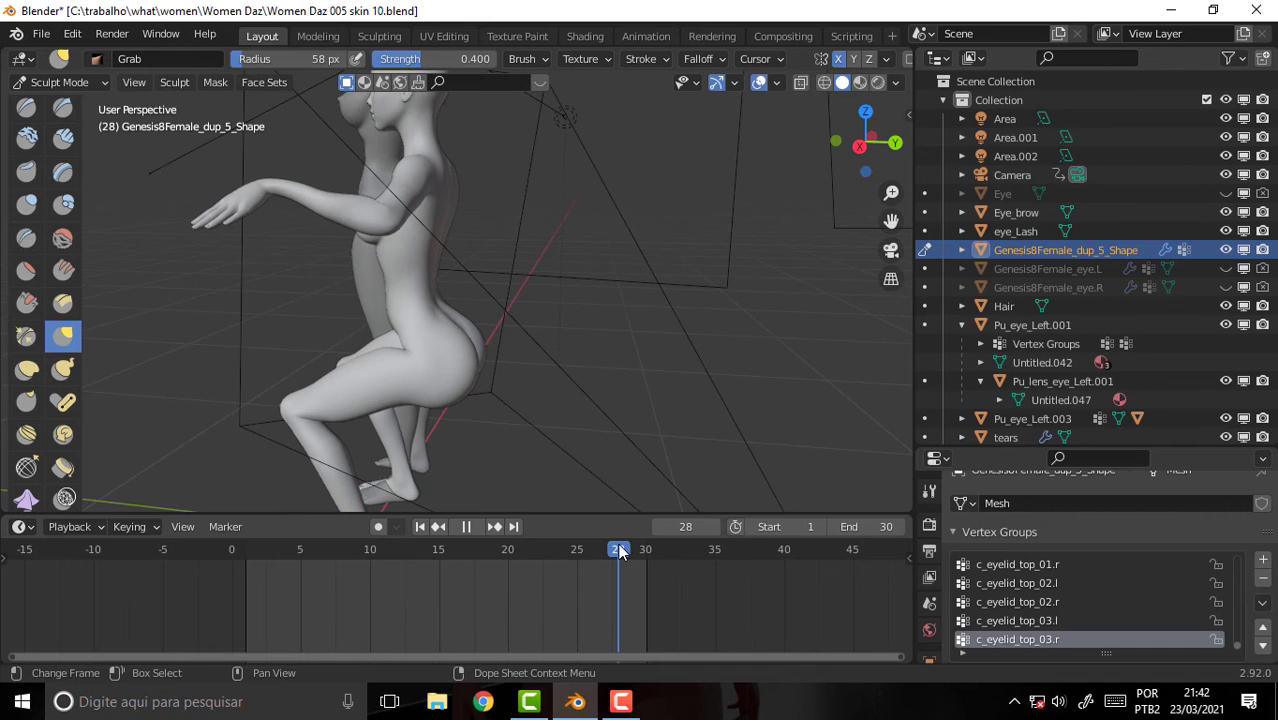
{"action": "key", "text": "space"}
{"action": "mouse_move", "coordinate": [607, 314]}
{"action": "middle_mouse_down"}
{"action": "mouse_move", "coordinate": [773, 344]}
{"action": "mouse_move", "coordinate": [781, 387]}
{"action": "mouse_move", "coordinate": [757, 310]}
{"action": "middle_mouse_up"}
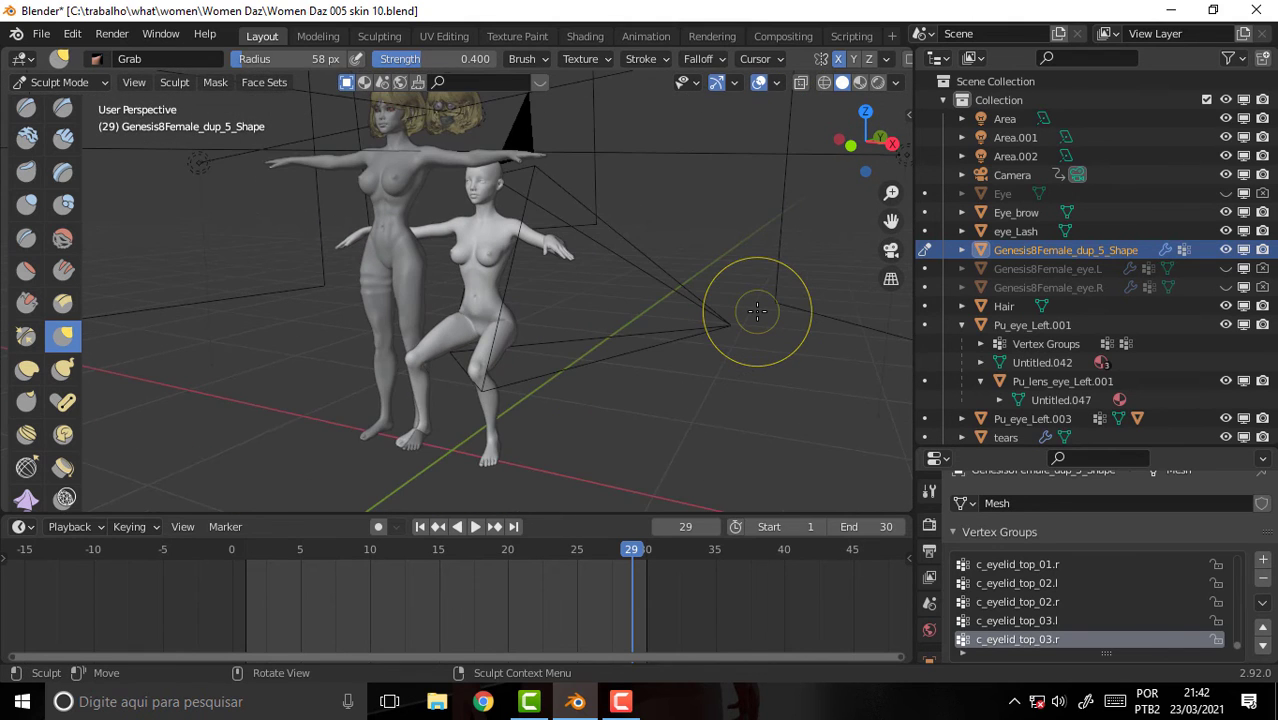
{"action": "scroll", "coordinate": [757, 310], "scroll_direction": "up", "scroll_amount": 2}
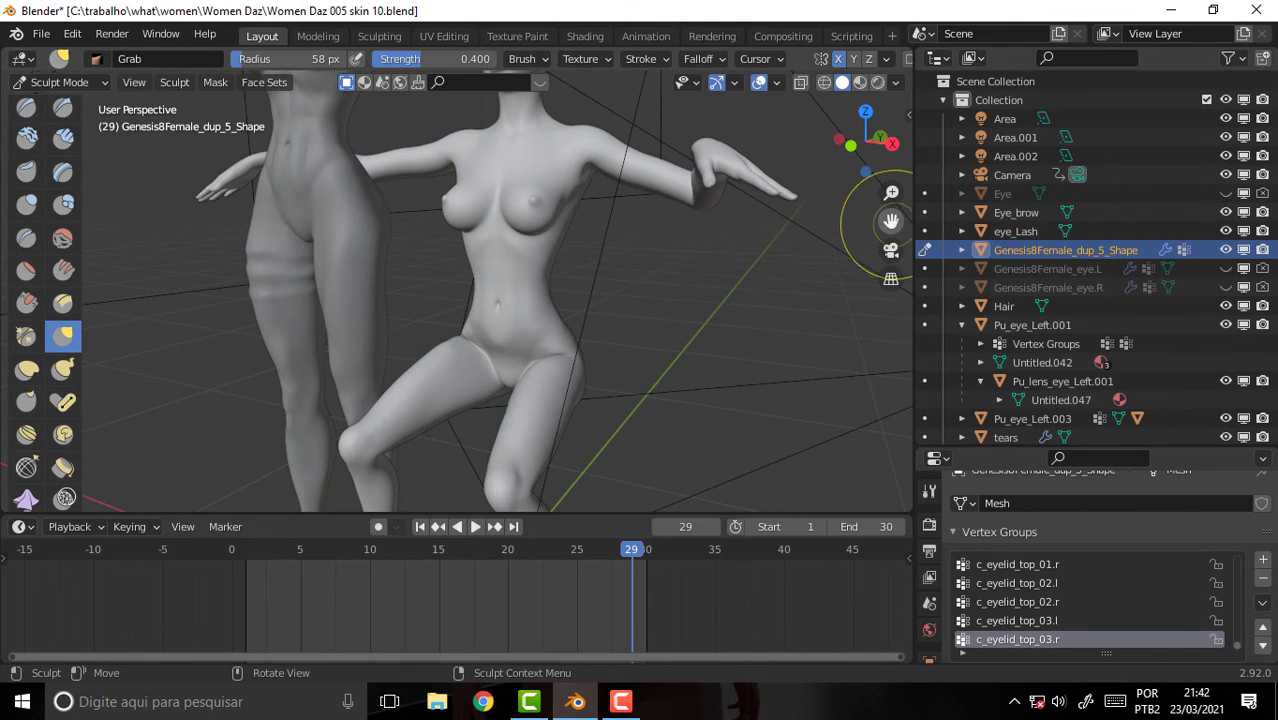
{"action": "mouse_move", "coordinate": [888, 221]}
{"action": "middle_mouse_down"}
{"action": "mouse_move", "coordinate": [650, 197]}
{"action": "mouse_move", "coordinate": [778, 213]}
{"action": "mouse_move", "coordinate": [727, 240]}
{"action": "middle_mouse_up"}
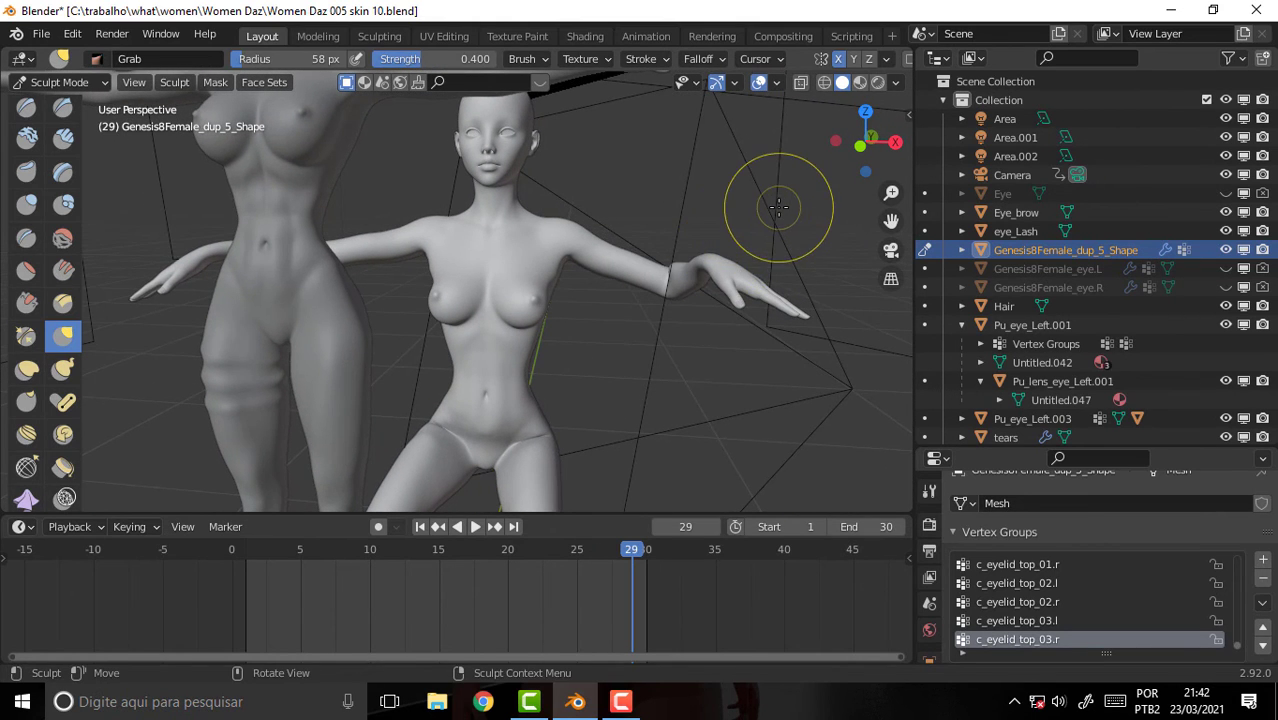
{"action": "mouse_move", "coordinate": [778, 207]}
{"action": "middle_mouse_down"}
{"action": "mouse_move", "coordinate": [466, 179]}
{"action": "mouse_move", "coordinate": [586, 177]}
{"action": "middle_mouse_up"}
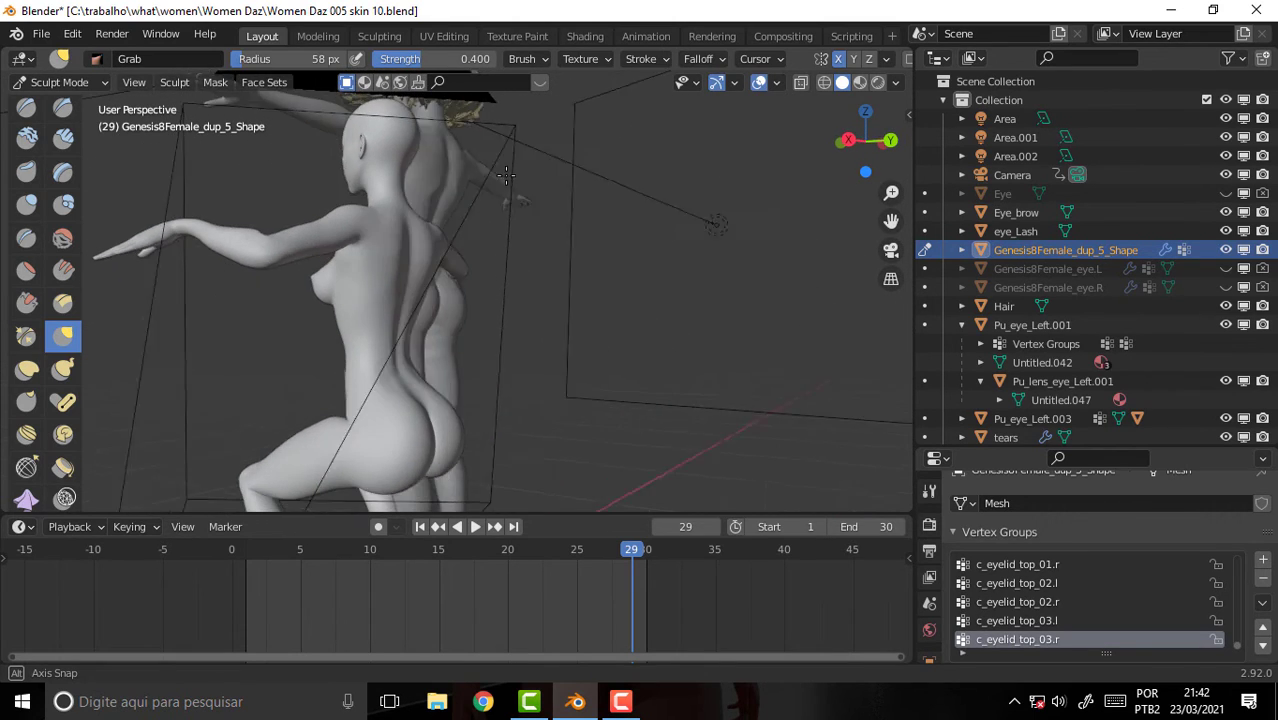
Step: Check the figures from front and back-side, then save Women Daz 005 skin 10.blend
{"action": "middle_click_drag", "start_coordinate": [566, 176], "coordinate": [536, 180]}
{"action": "scroll", "coordinate": [538, 185], "scroll_direction": "down", "scroll_amount": 2}
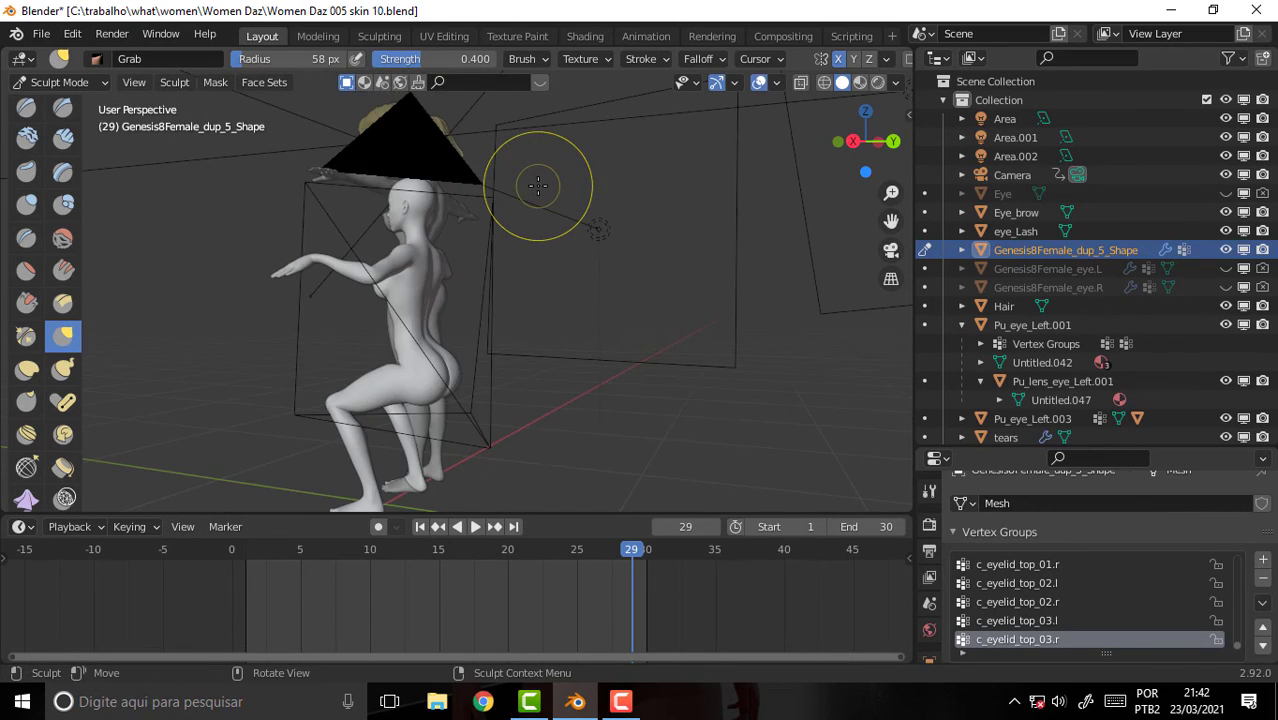
{"action": "middle_click_drag", "start_coordinate": [598, 200], "coordinate": [700, 210]}
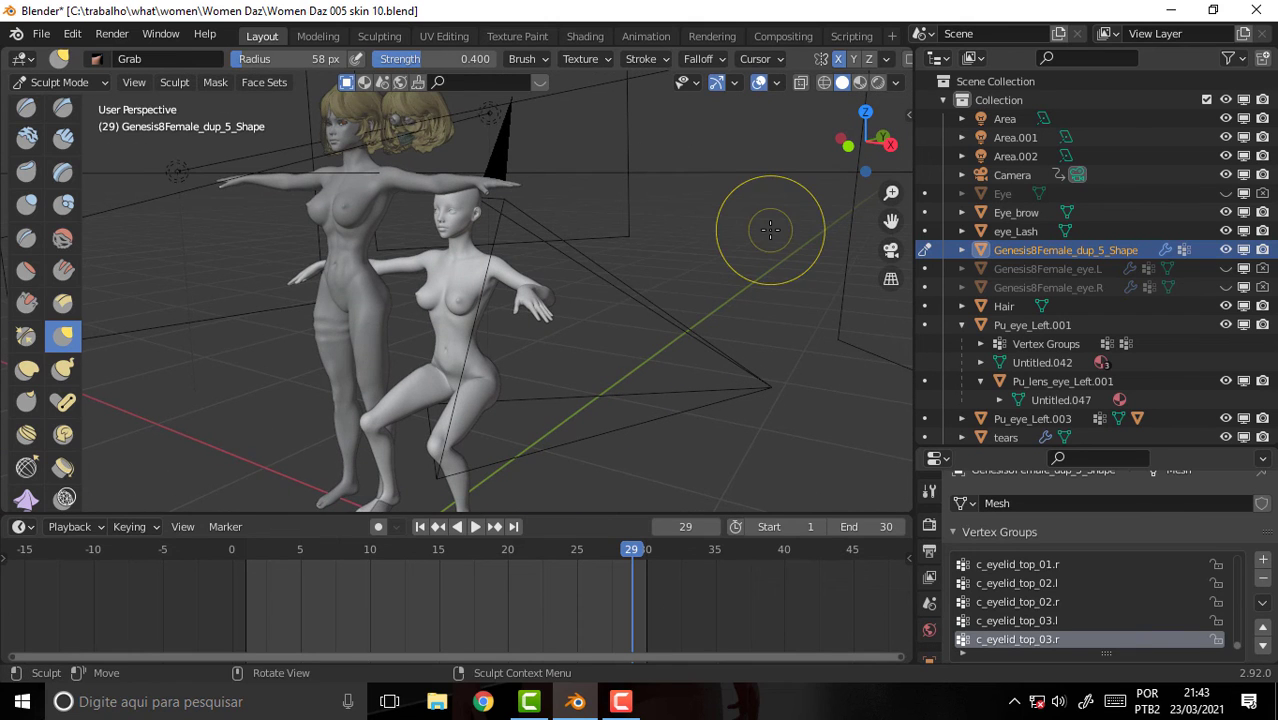
{"action": "mouse_move", "coordinate": [891, 220]}
{"action": "left_mouse_down"}
{"action": "mouse_move", "coordinate": [868, 198]}
{"action": "mouse_move", "coordinate": [880, 212]}
{"action": "left_mouse_up"}
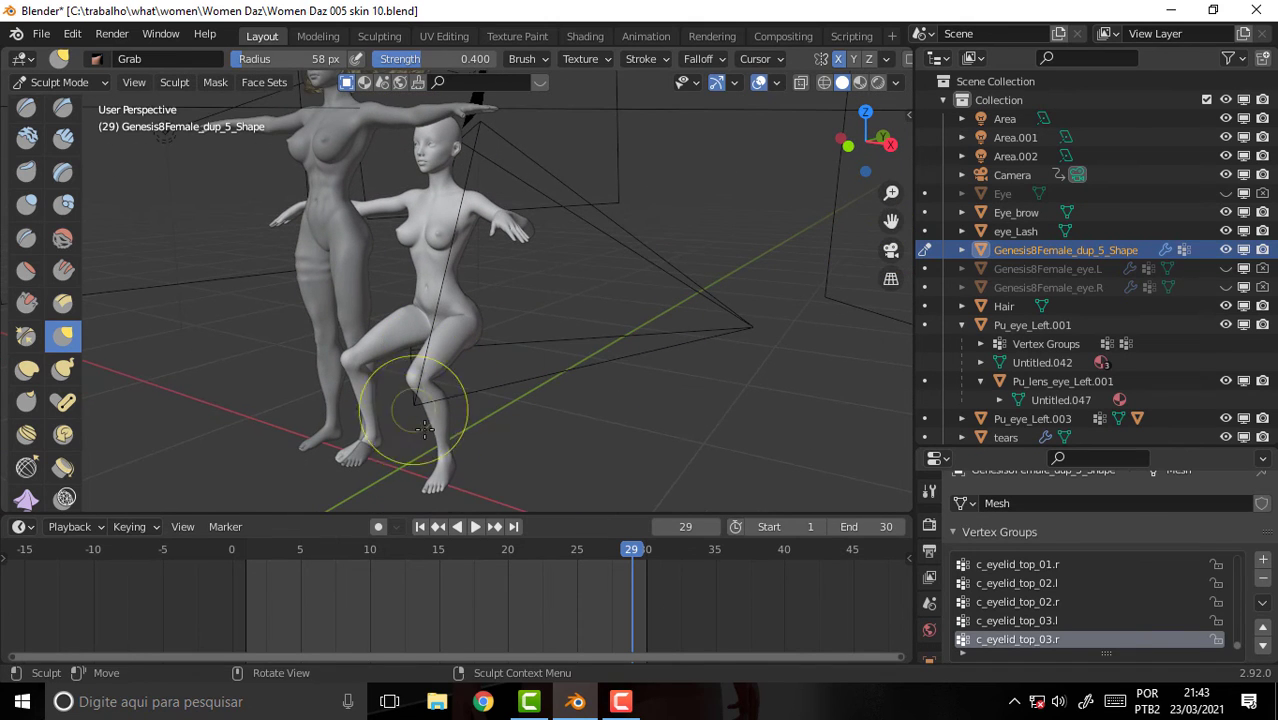
{"action": "middle_click_drag", "start_coordinate": [608, 251], "coordinate": [381, 232]}
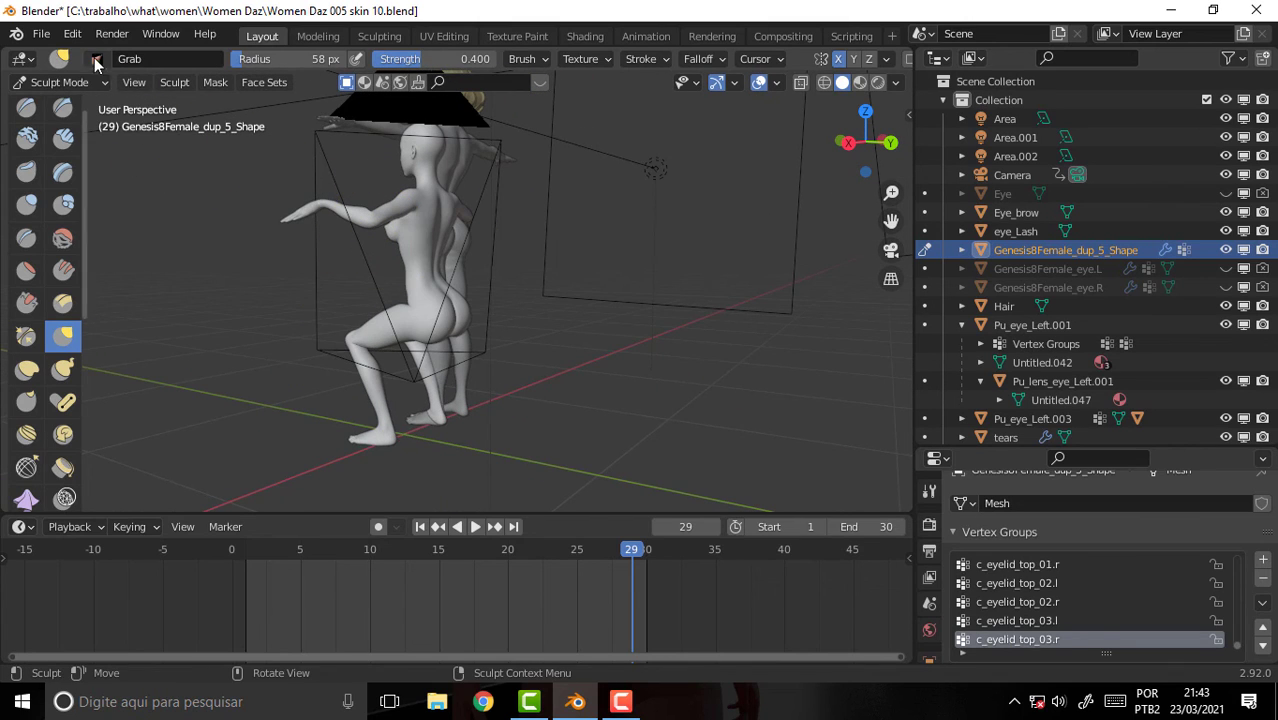
{"action": "left_click", "coordinate": [41, 33]}
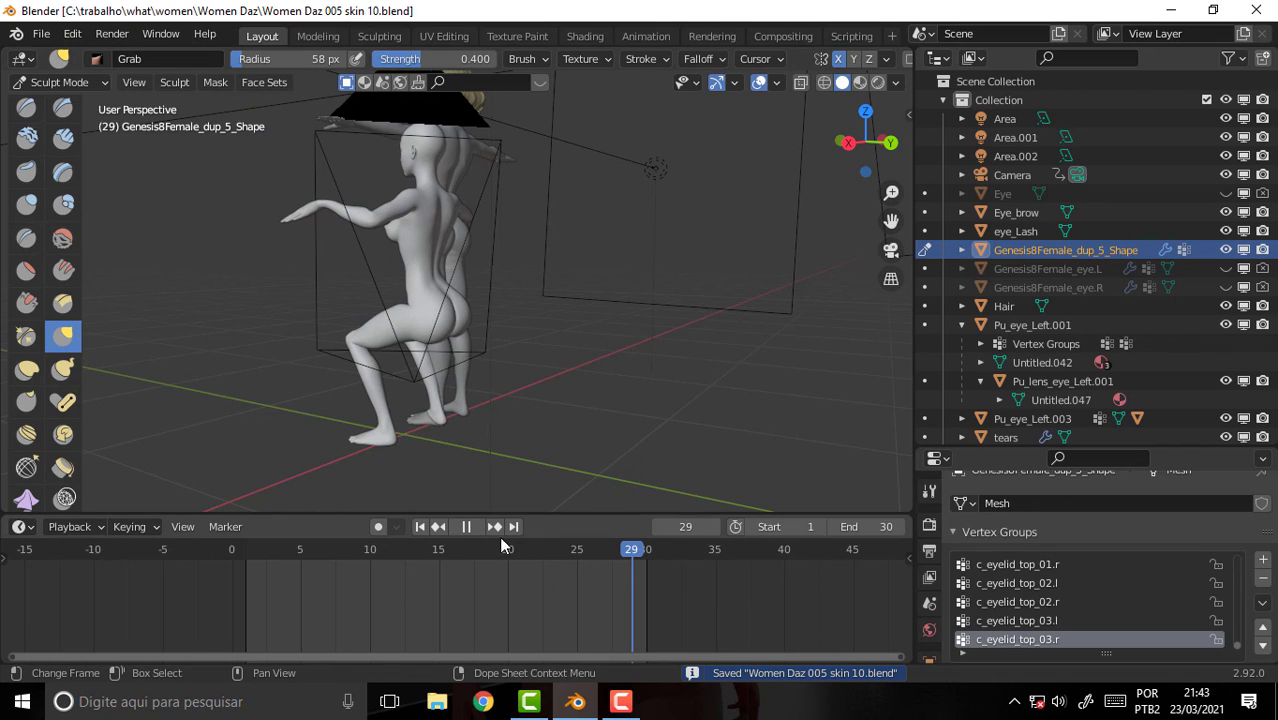
{"action": "key", "text": "Escape"}
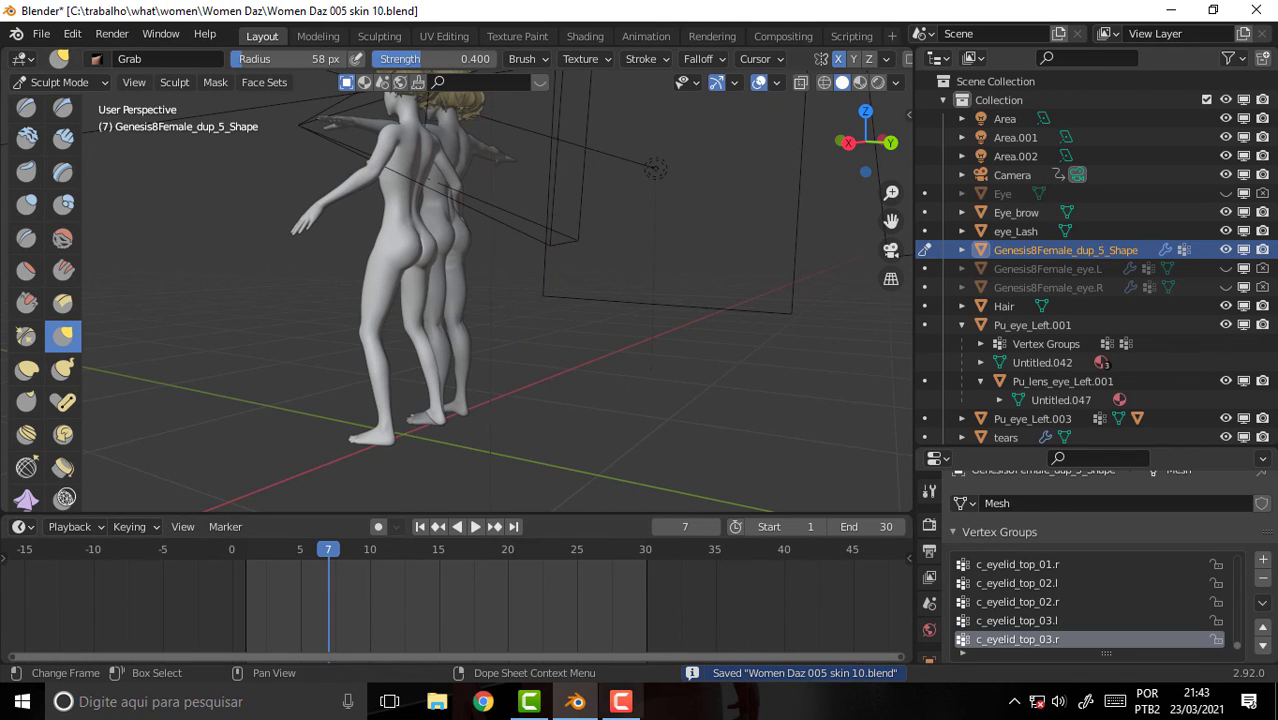